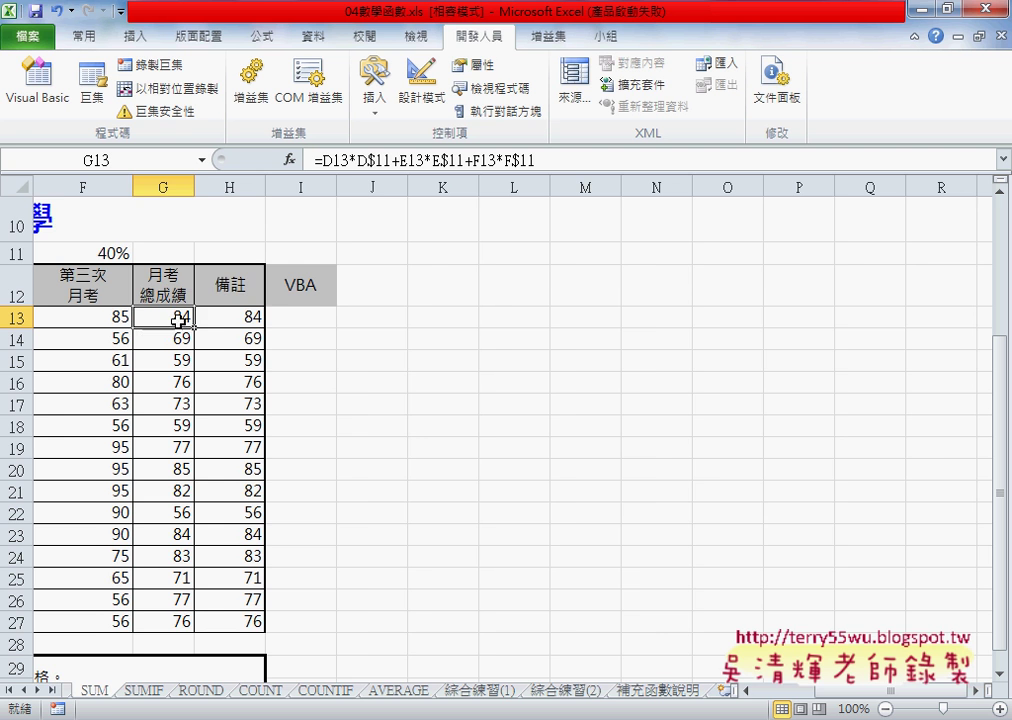
Step: Inspect the SUMPRODUCT formula in H13, empty cell I13, exam scores D13–E13 and G13's formula
scroll(690, 555, "left", 1)
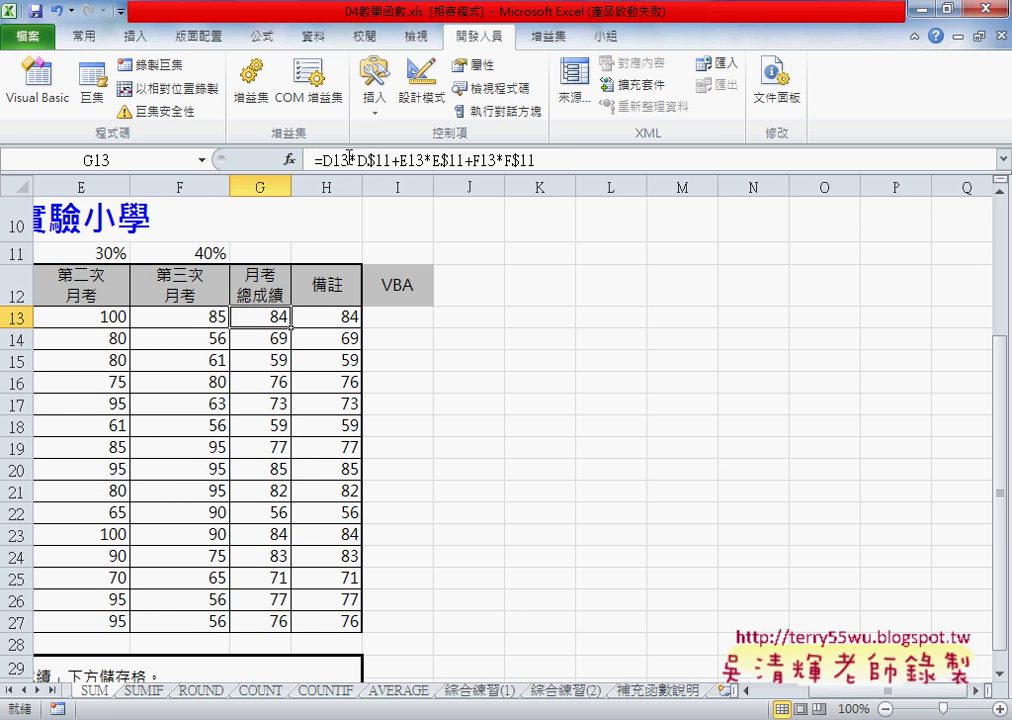
left_click(315, 321)
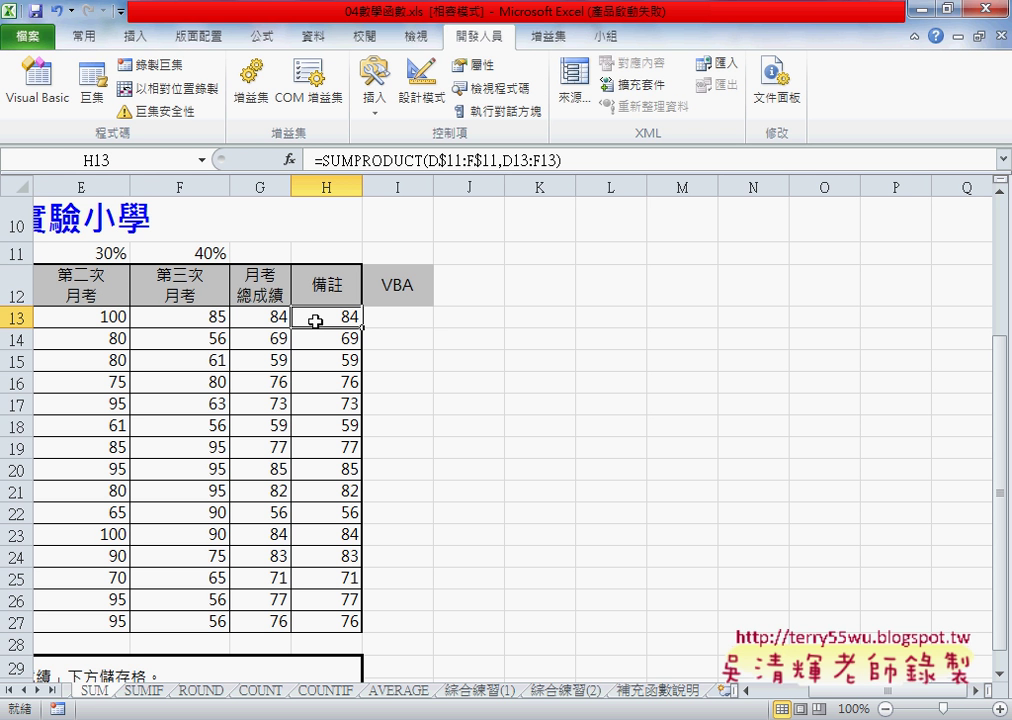
left_click(420, 320)
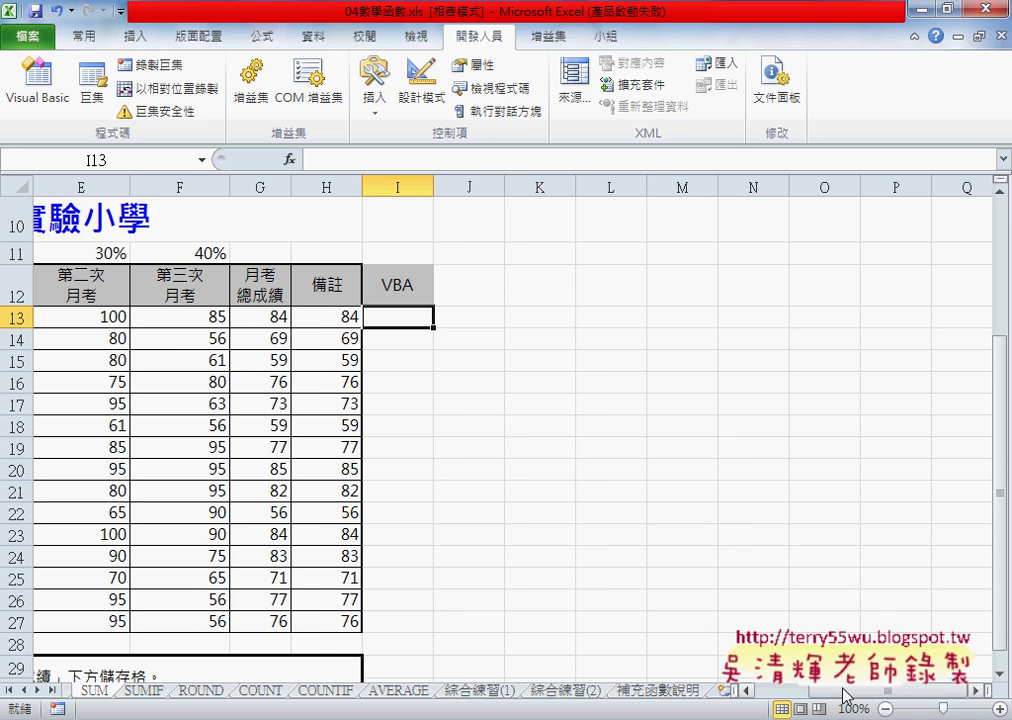
left_click_drag(846, 691, 815, 698)
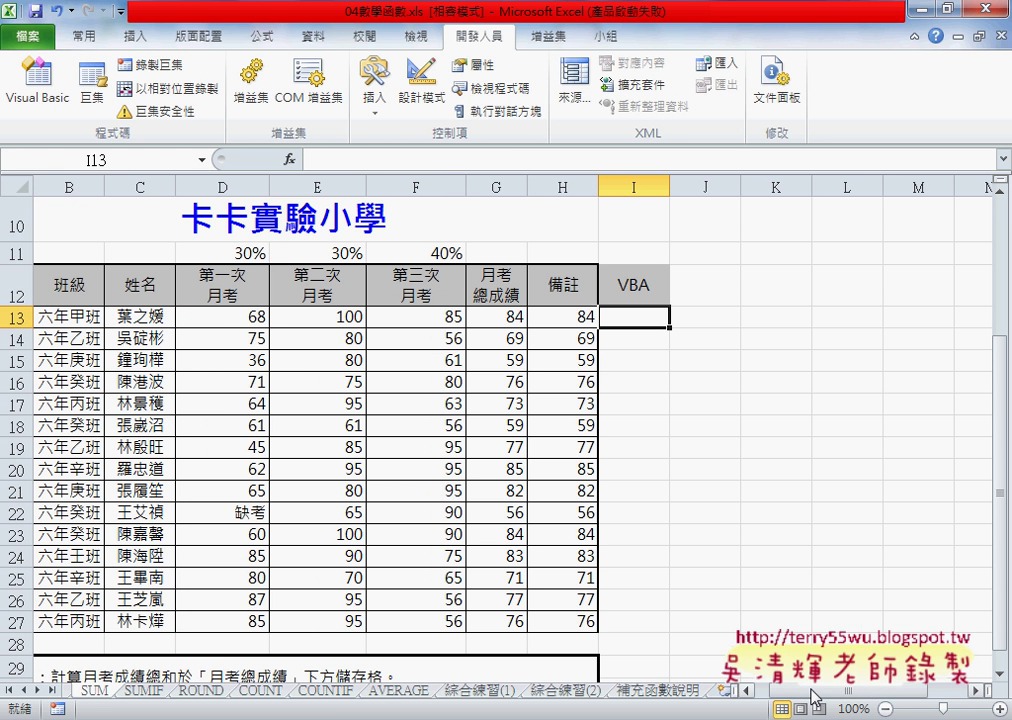
left_click(229, 317)
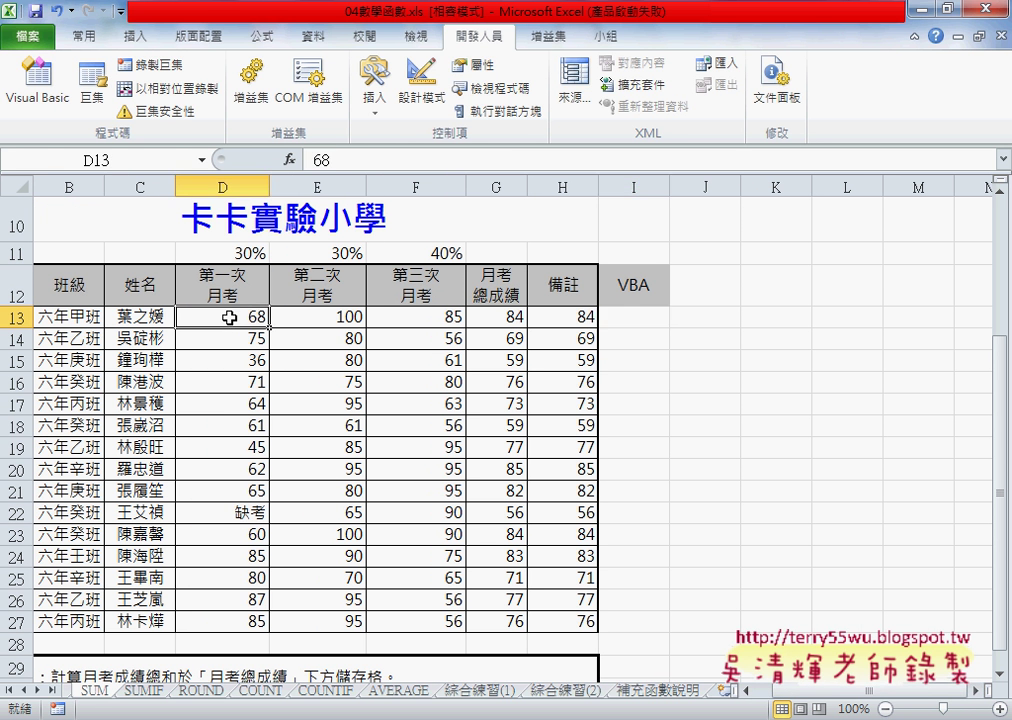
left_click(325, 317)
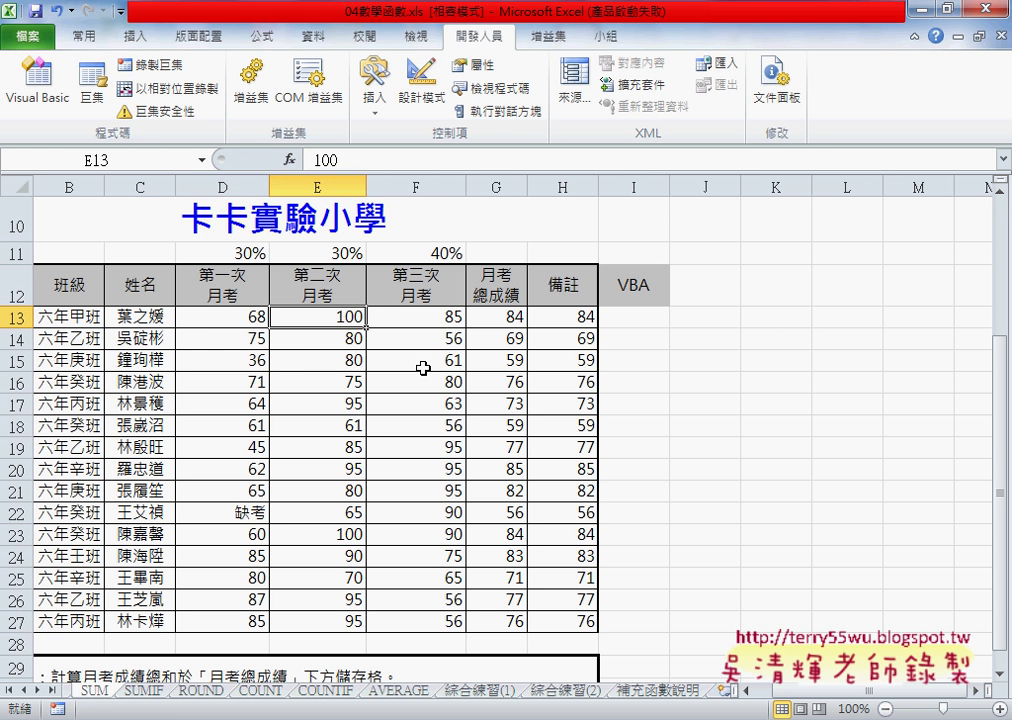
left_click(217, 318)
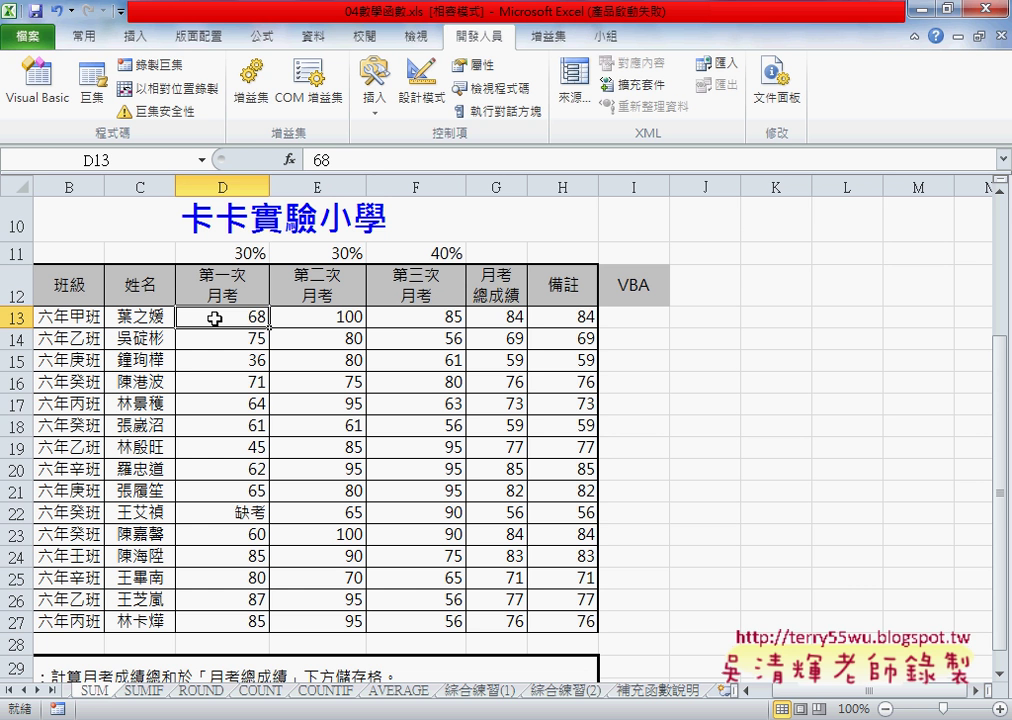
left_click(512, 318)
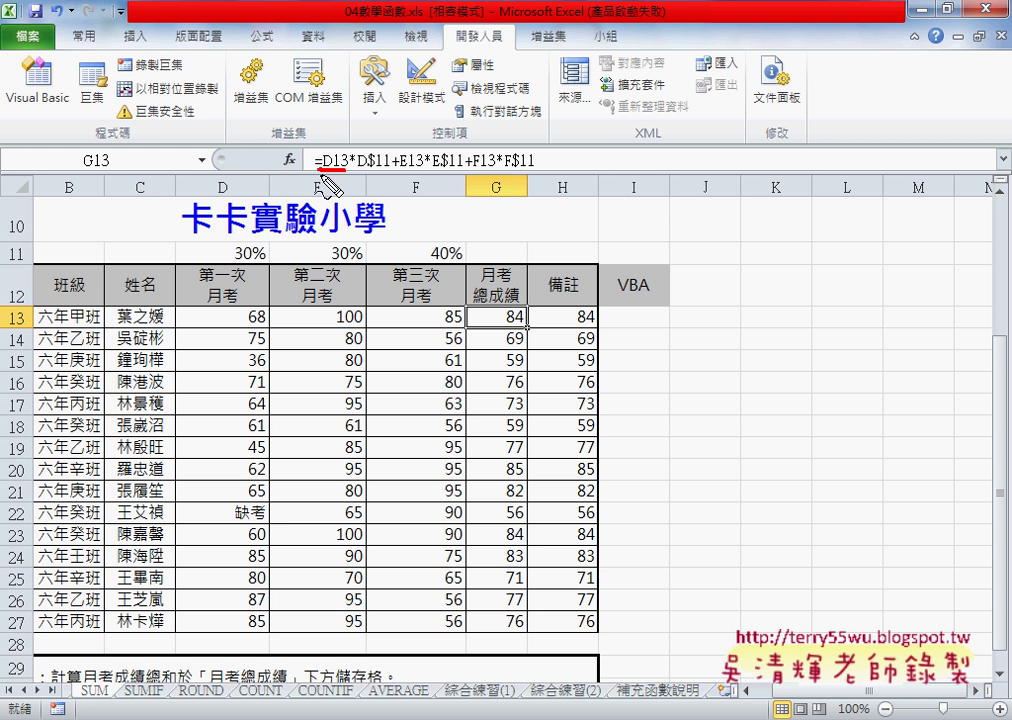
Step: Ink-mark D13 and D$11 in the weighted formula and the 30%, 30%, 40% weights in D11:F11
left_click_drag(322, 173, 348, 178)
left_click_drag(337, 187, 349, 182)
key("ctrl+z")
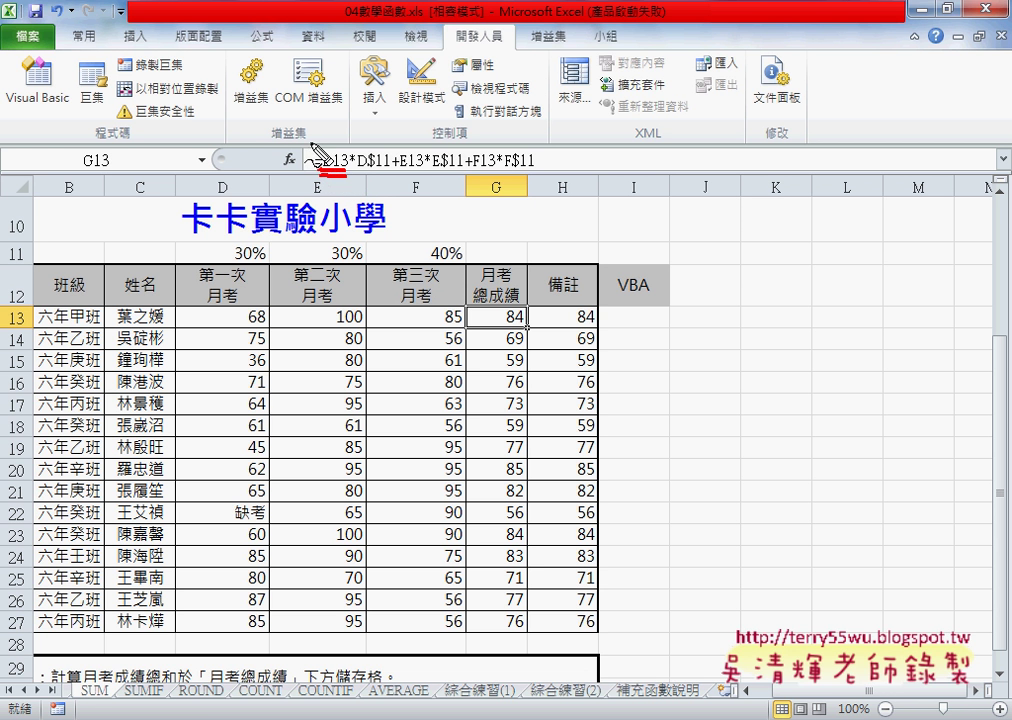
left_click_drag(312, 140, 344, 150)
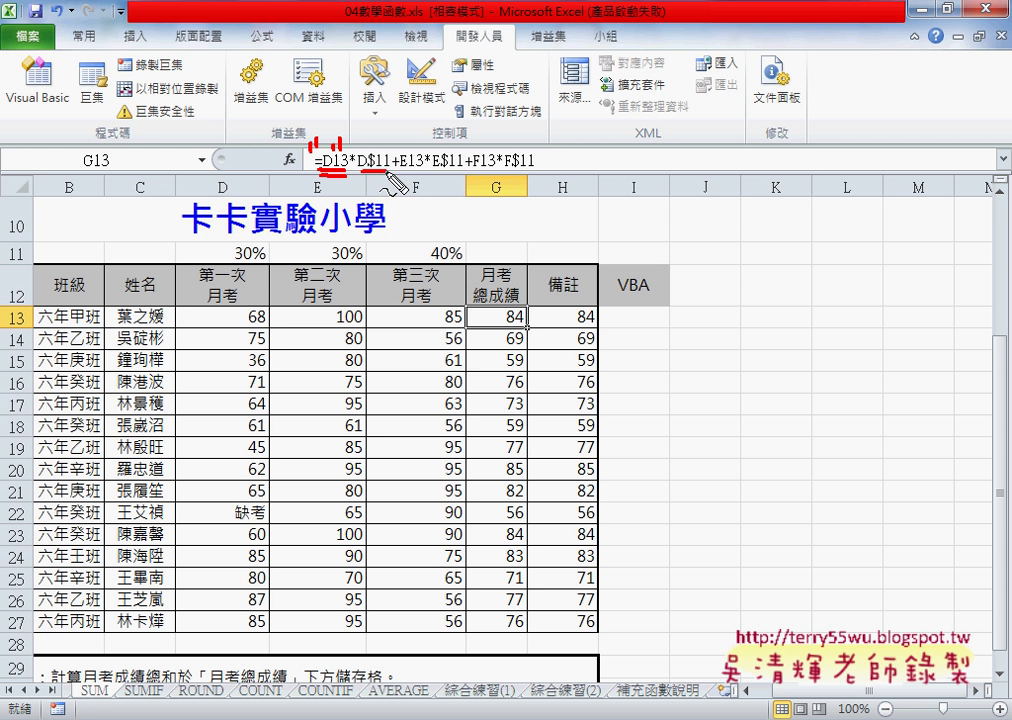
left_click_drag(358, 174, 390, 177)
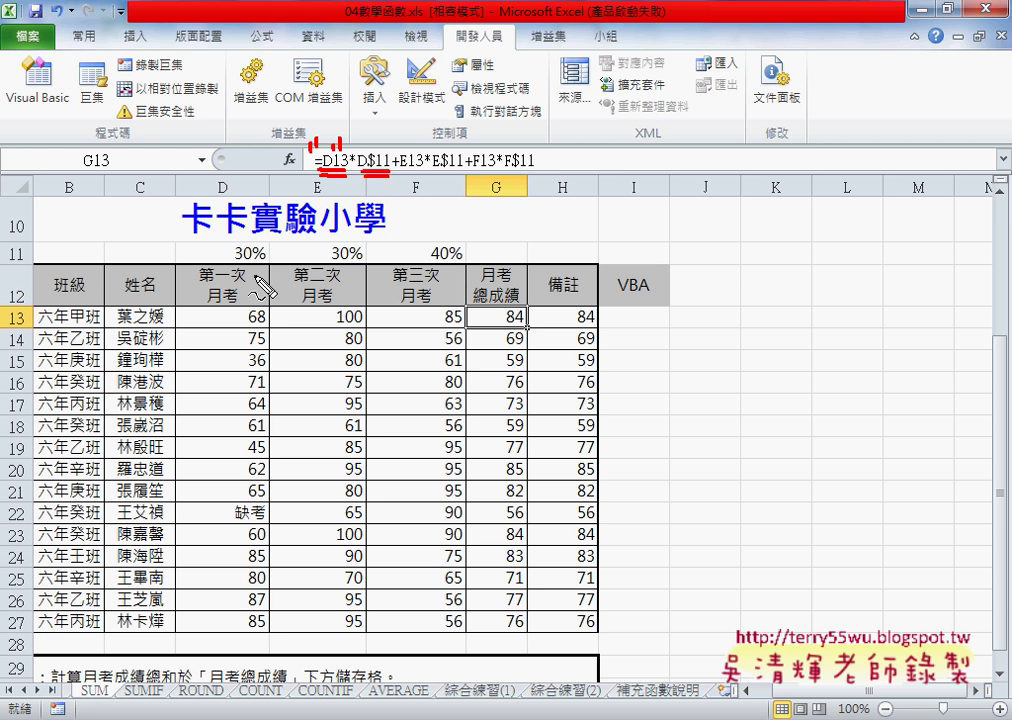
left_click_drag(262, 240, 258, 241)
mouse_move(365, 265)
left_mouse_down()
mouse_move(330, 267)
mouse_move(366, 250)
left_mouse_up()
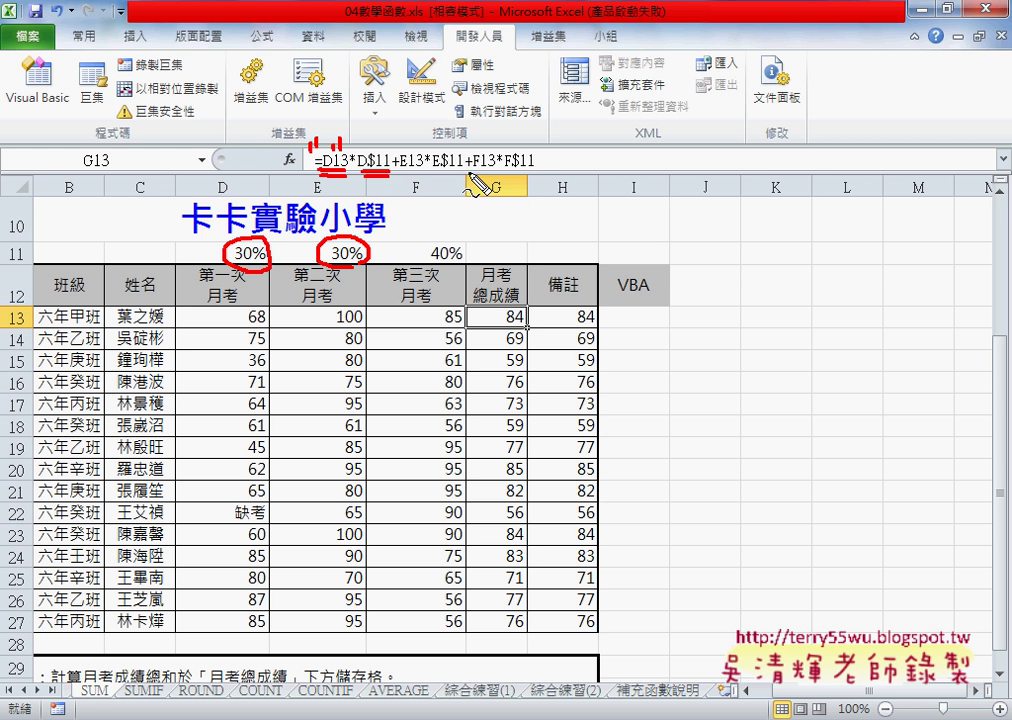
left_click_drag(466, 241, 441, 266)
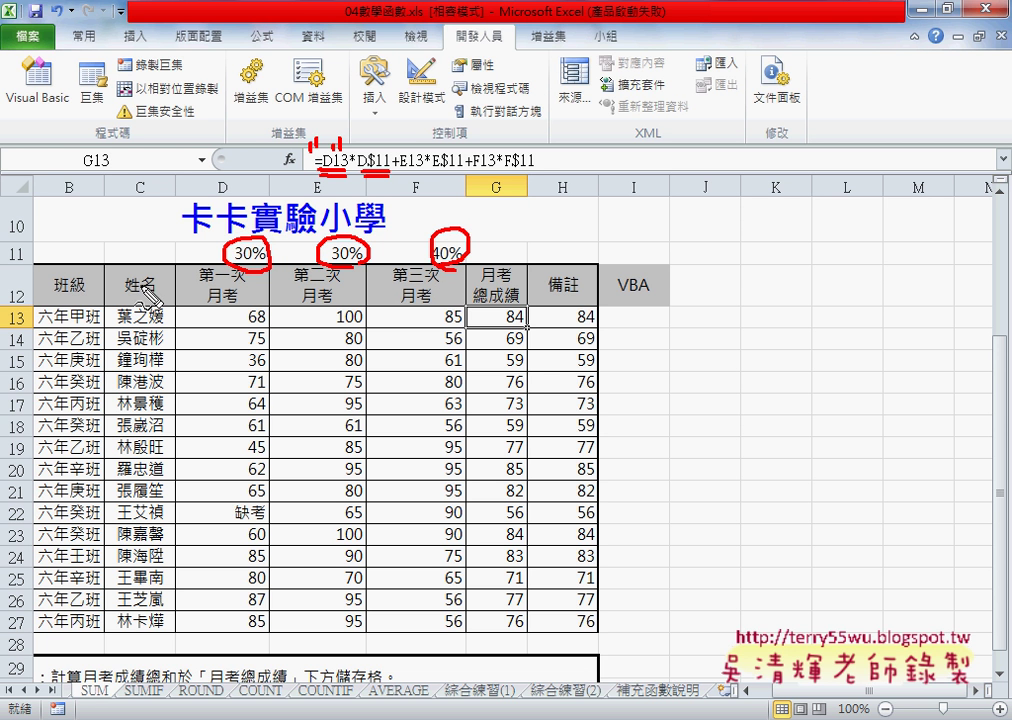
Step: Ink-mark data rows 13 to 27 and column I, arrow the VBA heading, then clear all ink
mouse_move(40, 305)
left_mouse_down()
mouse_move(10, 325)
mouse_move(30, 348)
left_mouse_up()
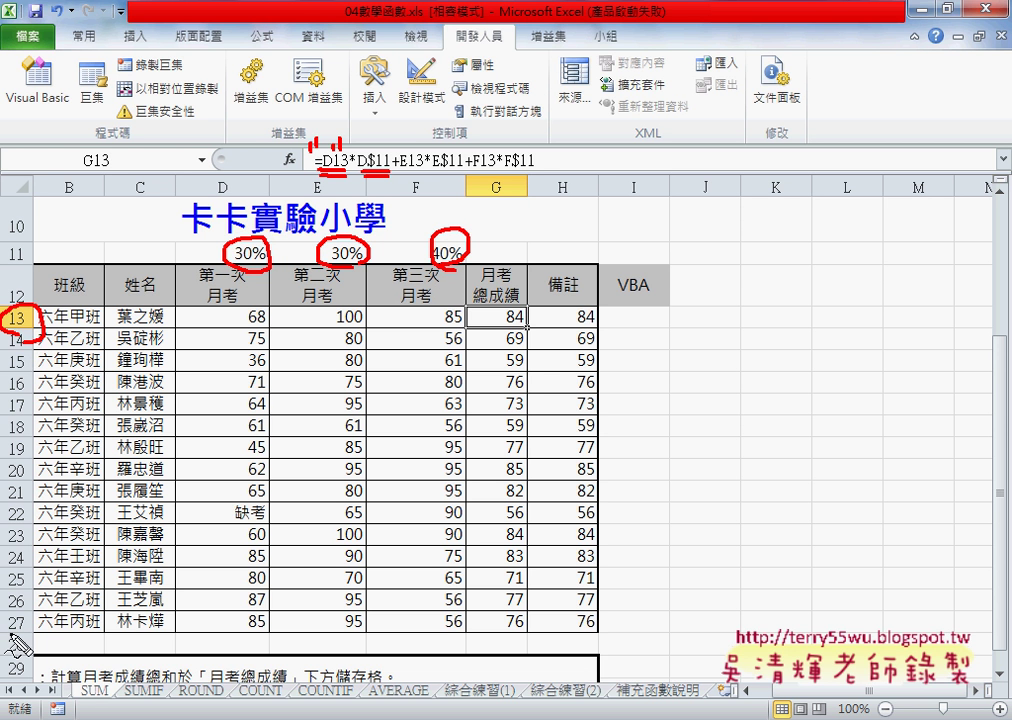
left_click_drag(32, 610, 28, 648)
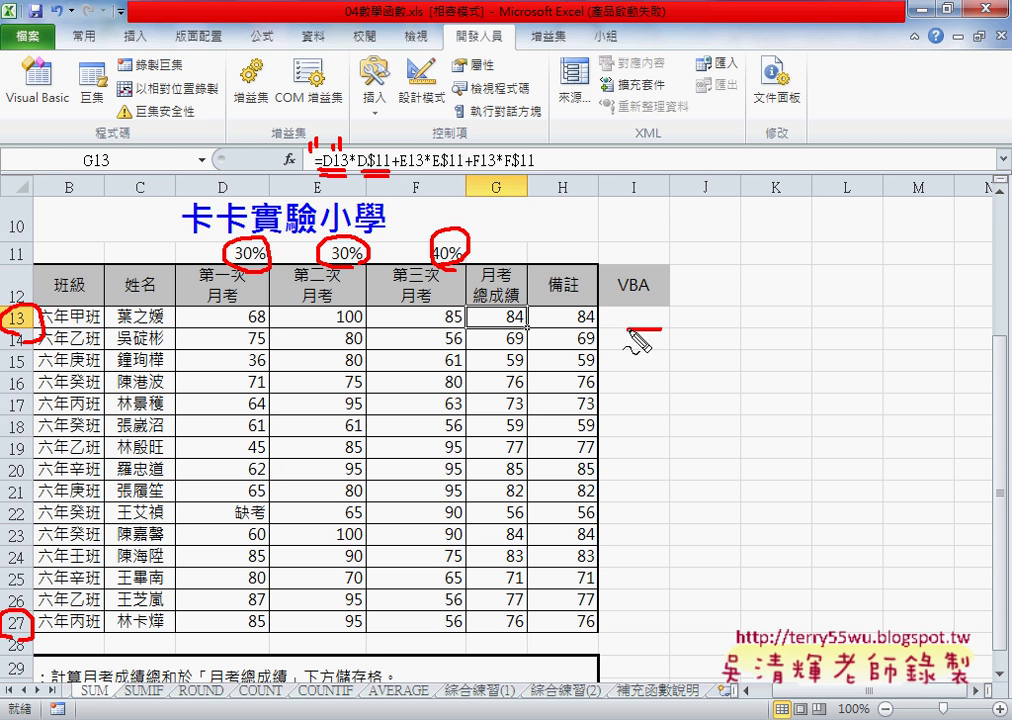
mouse_move(640, 323)
left_mouse_down()
mouse_move(620, 322)
mouse_move(645, 325)
left_mouse_up()
mouse_move(638, 196)
left_mouse_down()
mouse_move(630, 180)
mouse_move(640, 214)
mouse_move(644, 205)
left_mouse_up()
left_click_drag(675, 318, 685, 311)
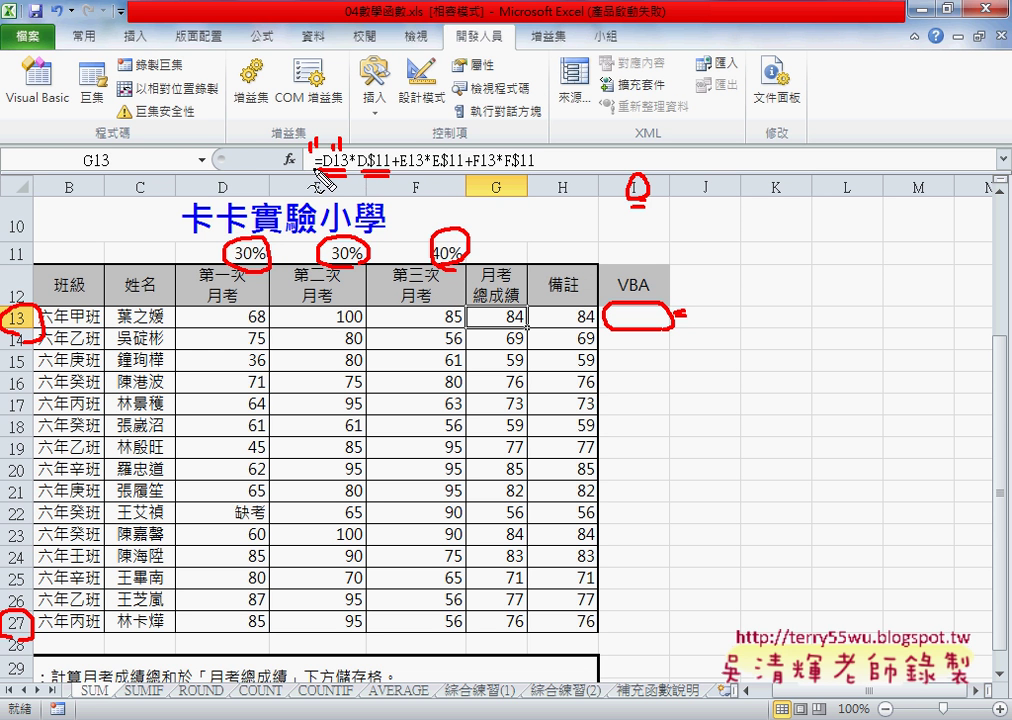
left_click_drag(296, 150, 300, 154)
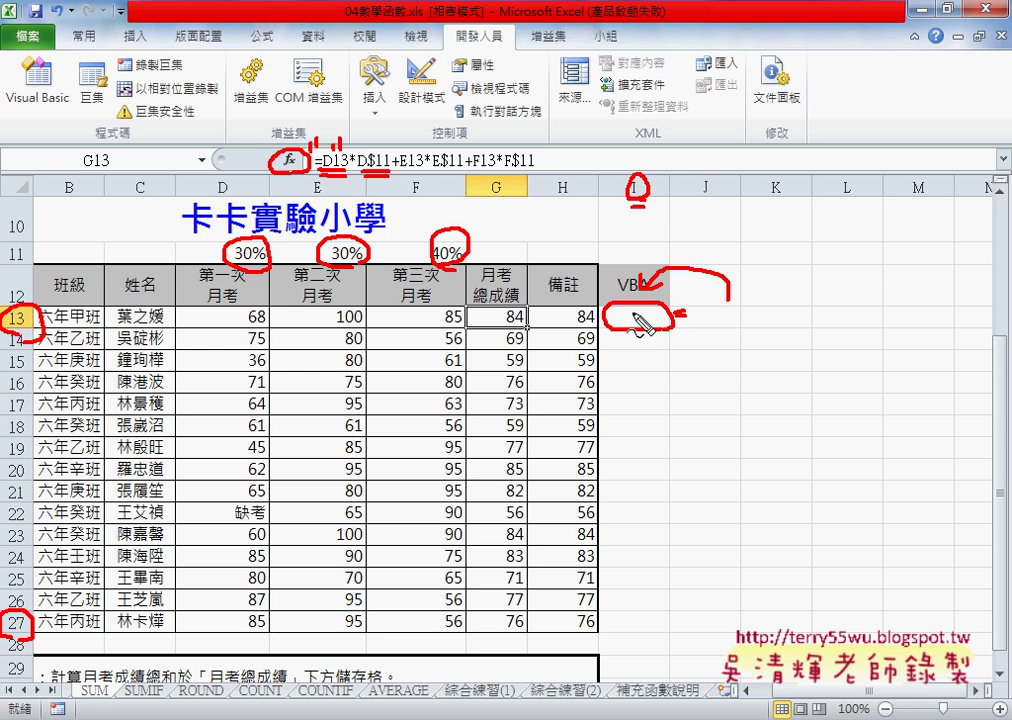
left_click_drag(728, 298, 645, 290)
key("Escape")
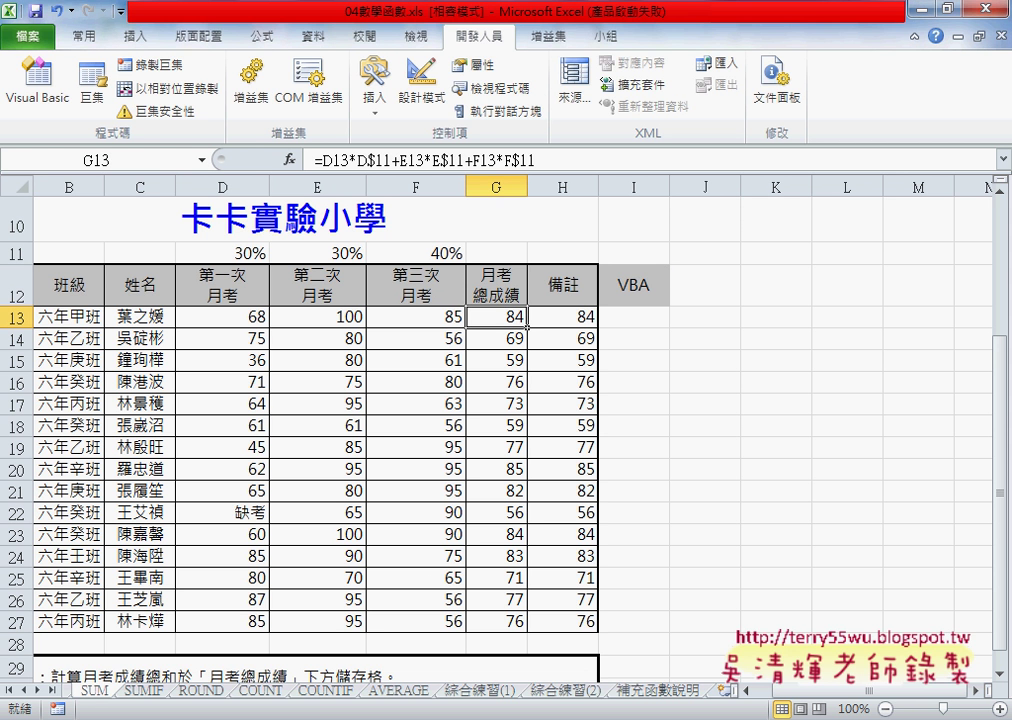
mouse_move(477, 617)
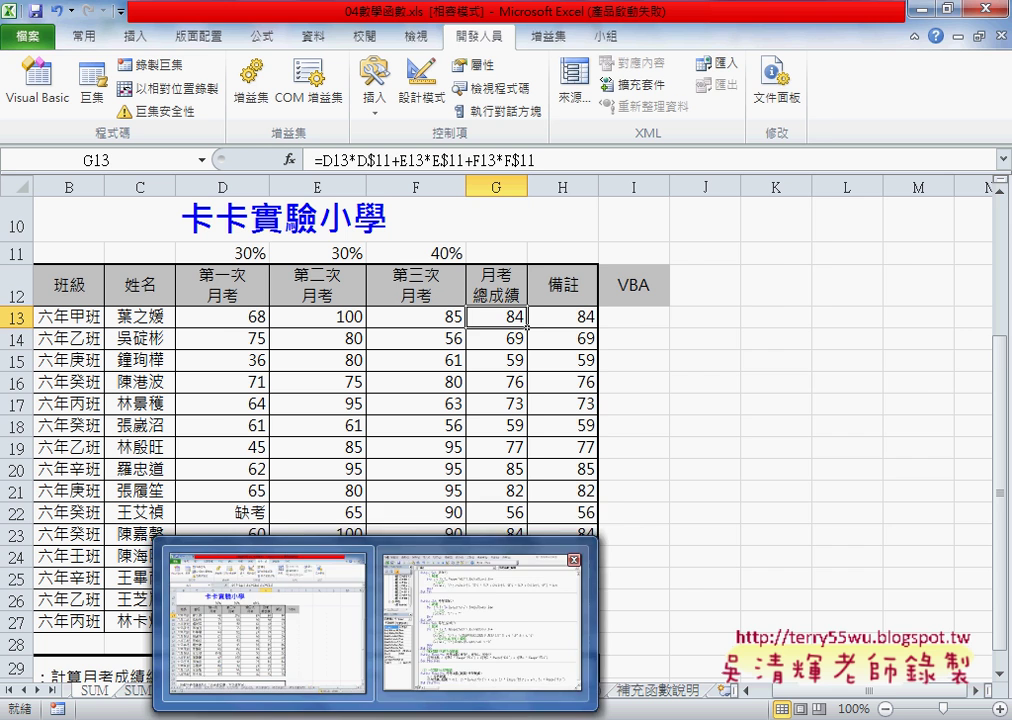
Step: Place the VBA editor beside the table and highlight 月考, row 13 and Range("A13").End(xlDown).Row
left_click(486, 657)
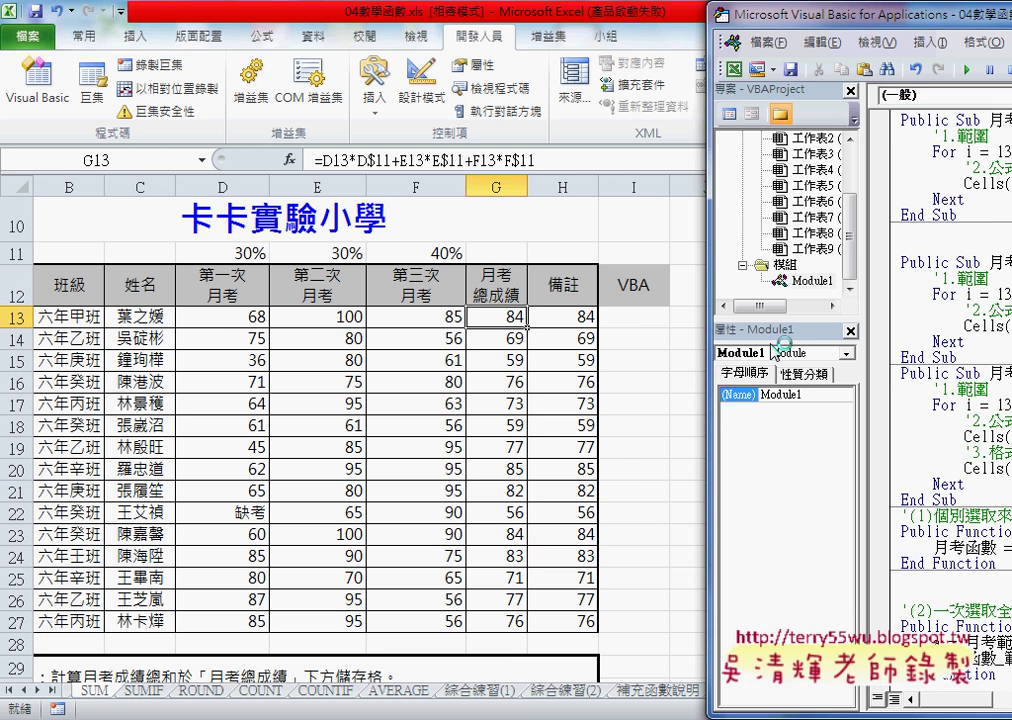
mouse_move(815, 22)
left_mouse_down()
mouse_move(745, 155)
mouse_move(273, 359)
left_mouse_up()
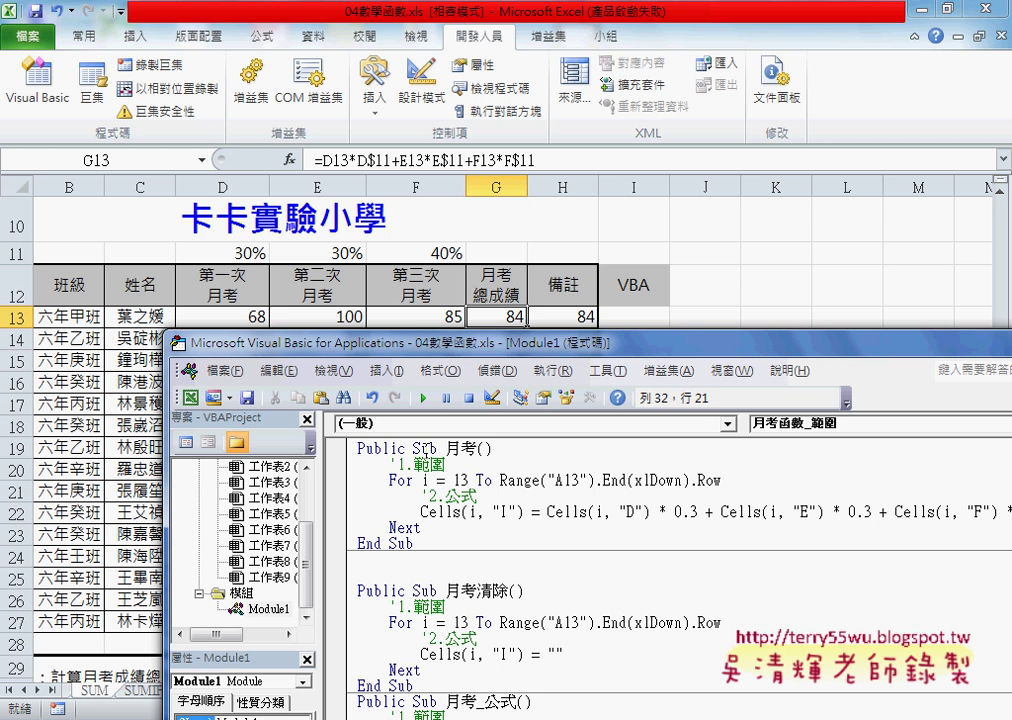
left_click(421, 448)
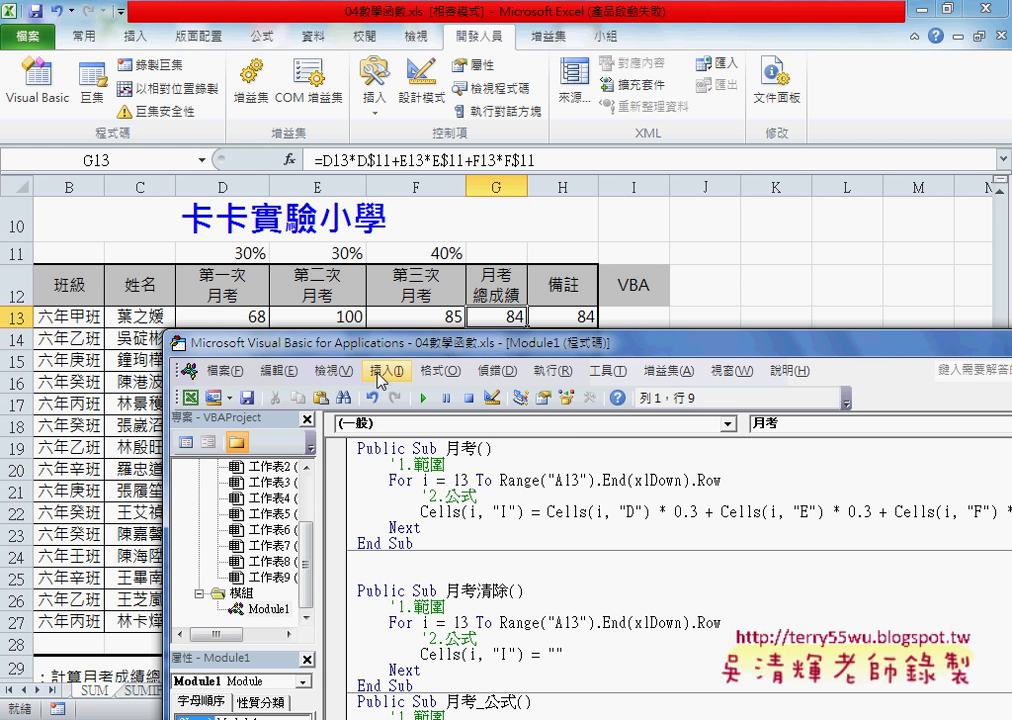
left_click_drag(445, 448, 482, 450)
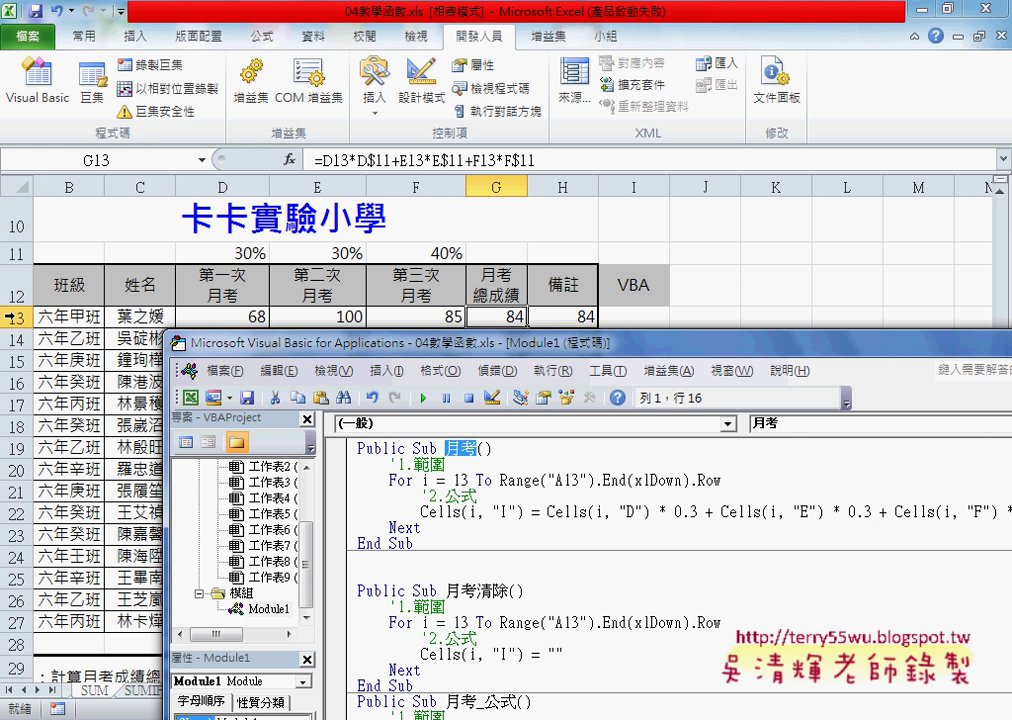
double_click(460, 481)
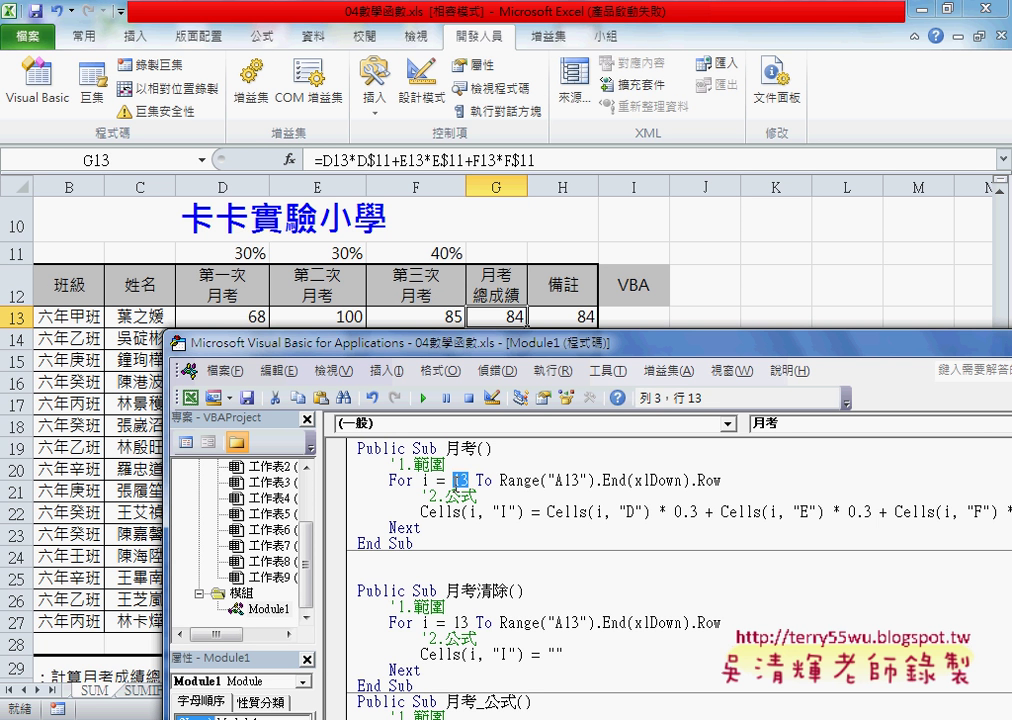
left_click_drag(500, 481, 738, 481)
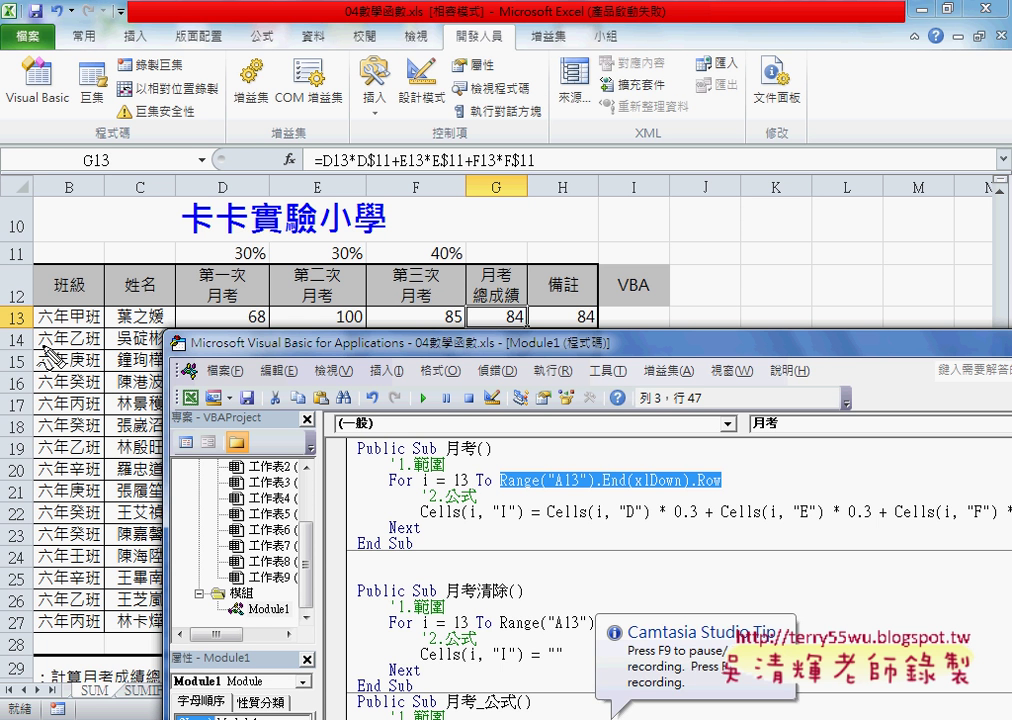
mouse_move(60, 276)
left_mouse_down()
mouse_move(74, 335)
mouse_move(100, 352)
left_mouse_up()
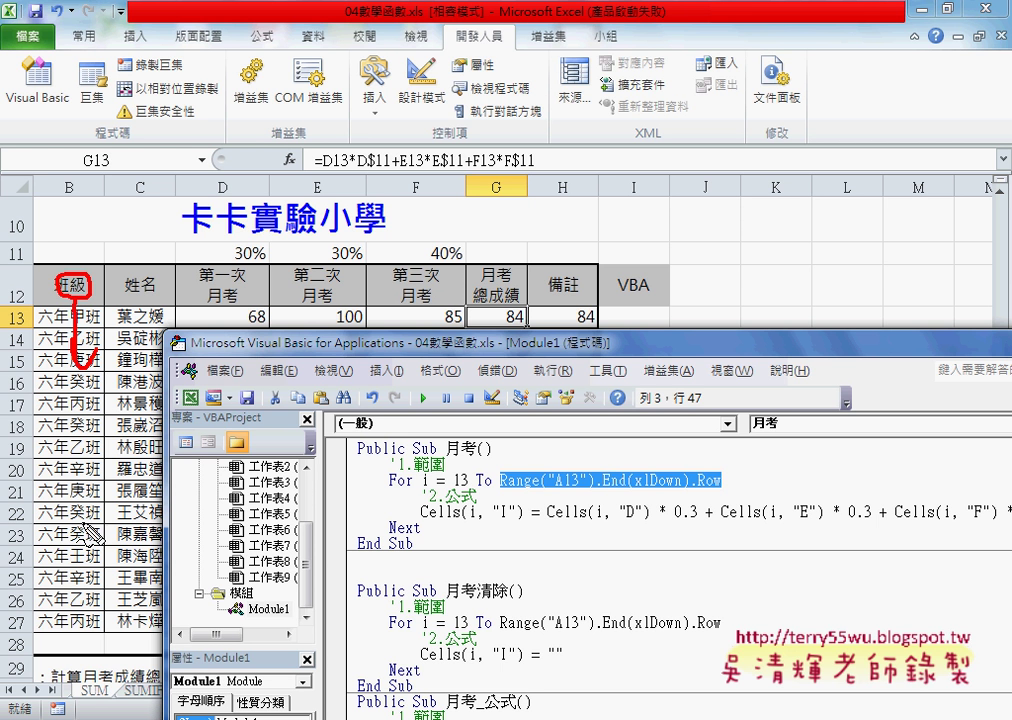
mouse_move(30, 522)
left_mouse_down()
mouse_move(88, 520)
mouse_move(92, 490)
left_mouse_up()
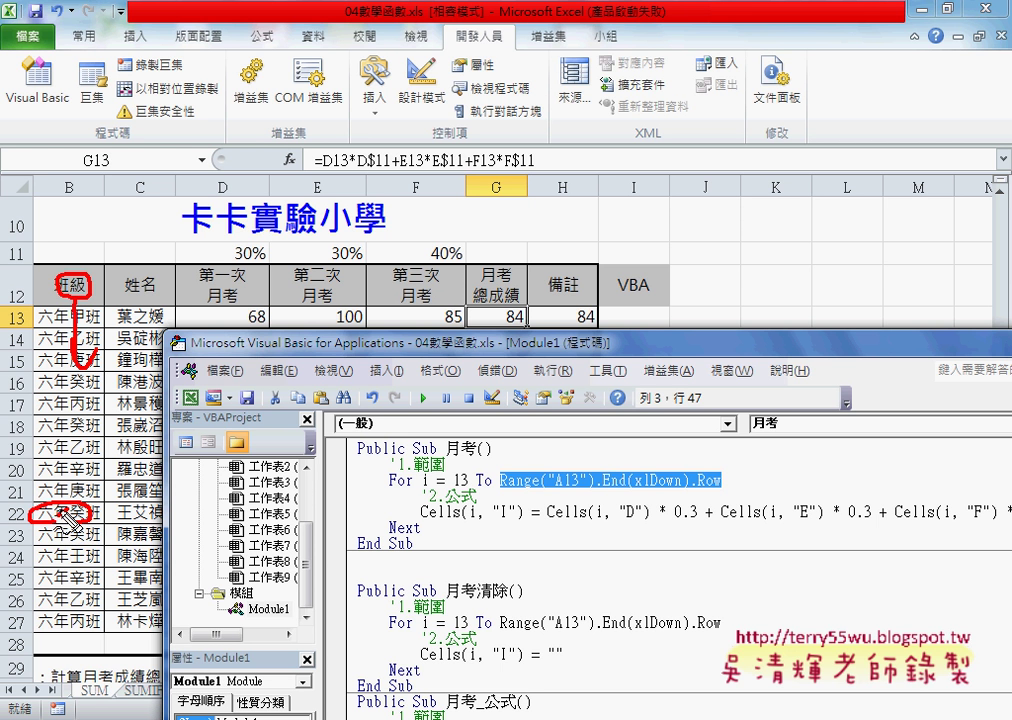
left_click_drag(80, 440, 55, 448)
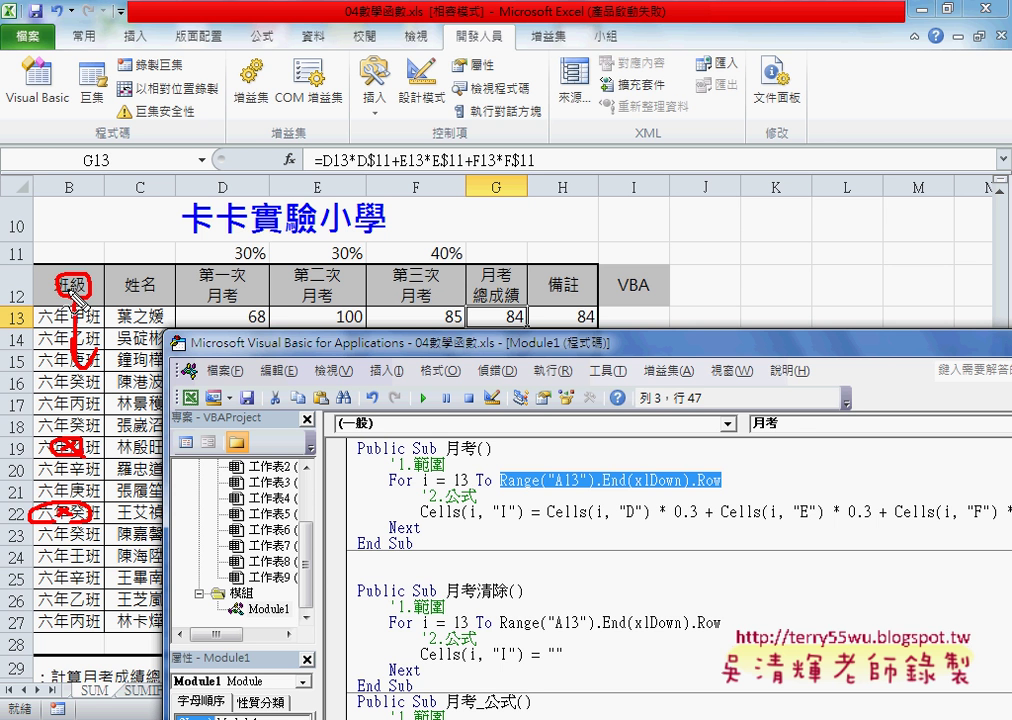
left_click_drag(553, 489, 569, 496)
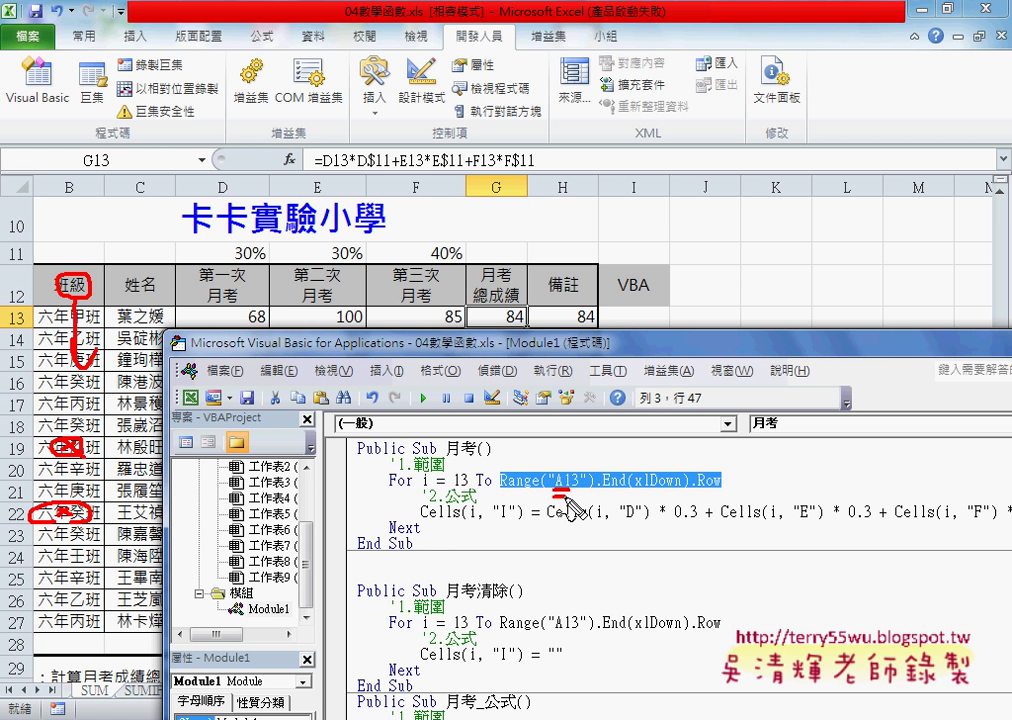
left_click_drag(388, 535, 523, 520)
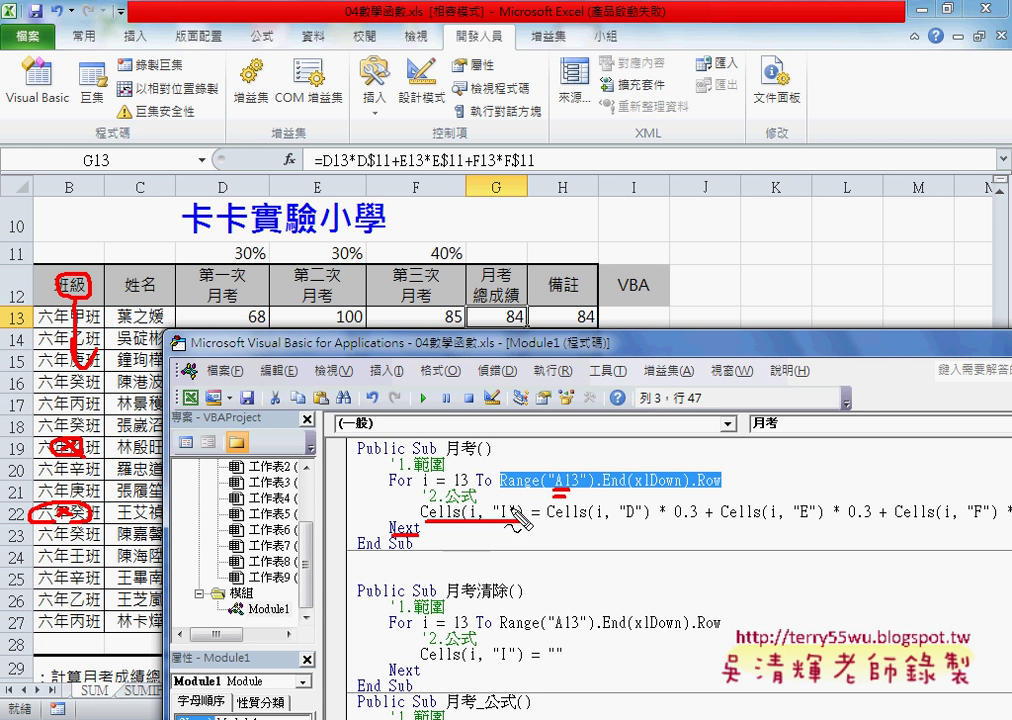
mouse_move(601, 306)
left_mouse_down()
mouse_move(650, 330)
mouse_move(612, 316)
mouse_move(632, 365)
left_mouse_up()
left_click_drag(465, 528, 477, 528)
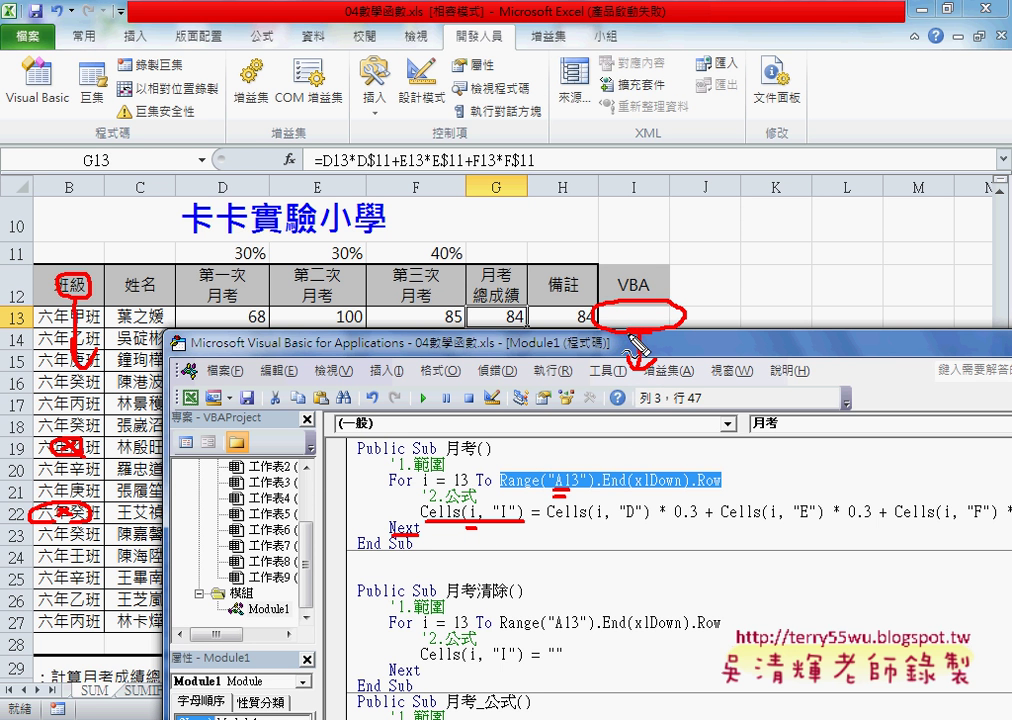
left_click_drag(499, 532, 514, 532)
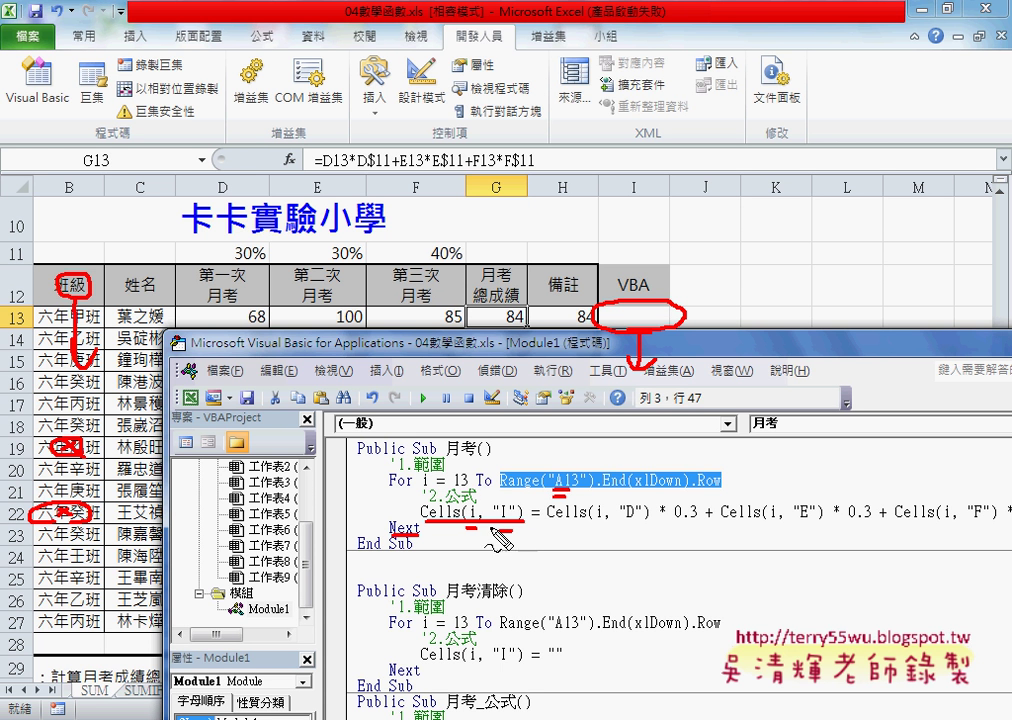
mouse_move(492, 490)
left_mouse_down()
mouse_move(512, 518)
mouse_move(543, 526)
left_mouse_up()
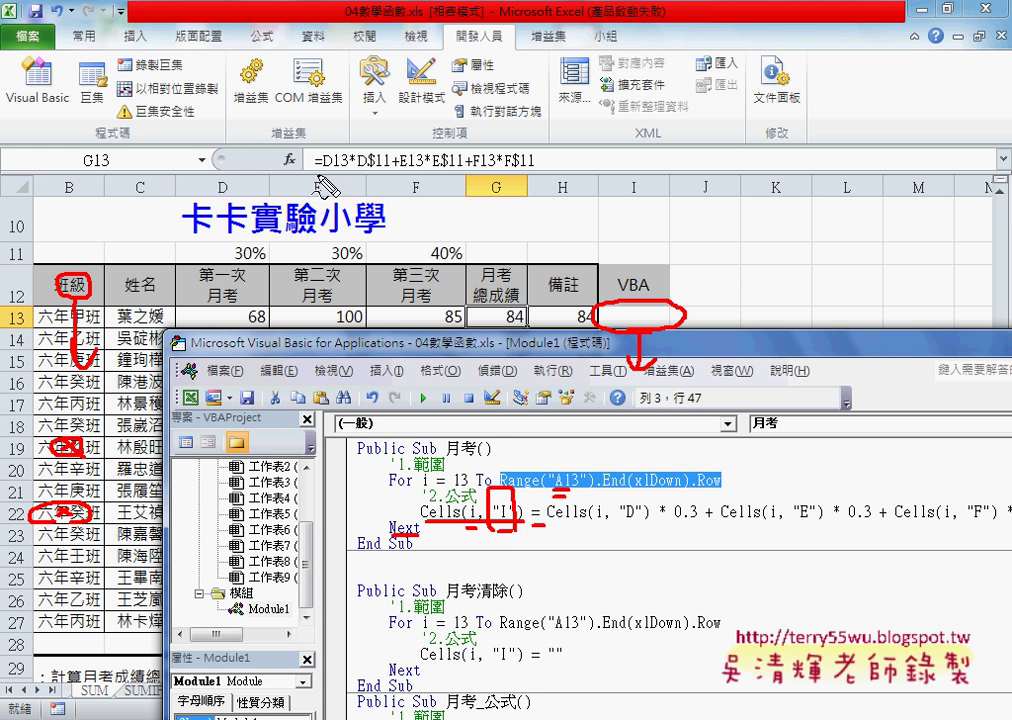
mouse_move(317, 172)
left_mouse_down()
mouse_move(368, 174)
mouse_move(318, 187)
left_mouse_up()
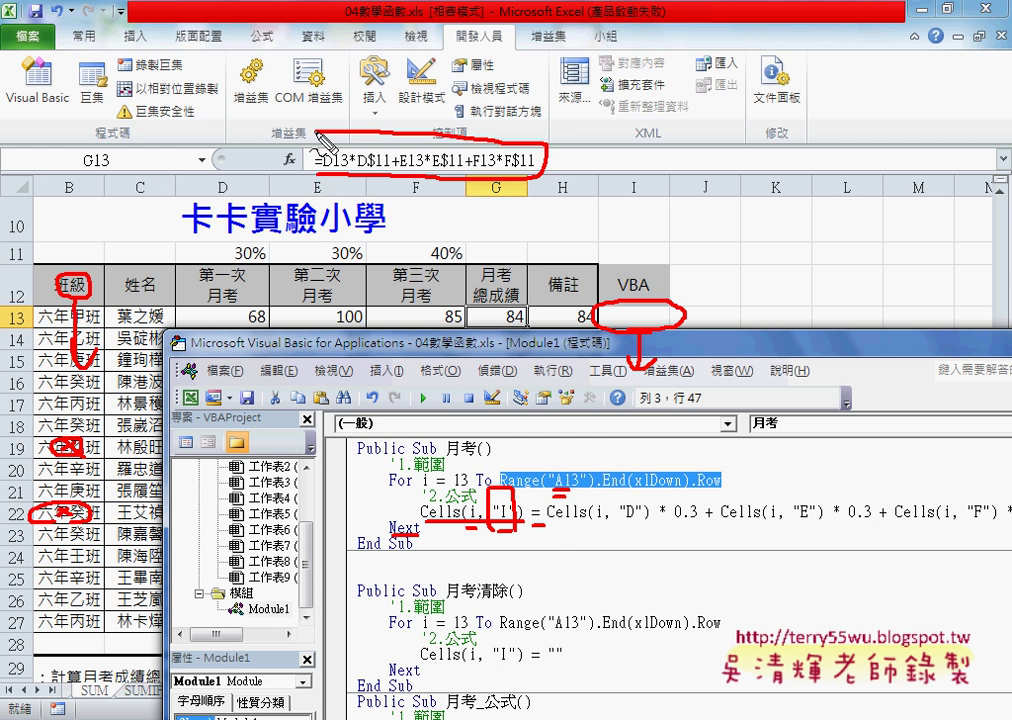
left_click_drag(538, 178, 600, 490)
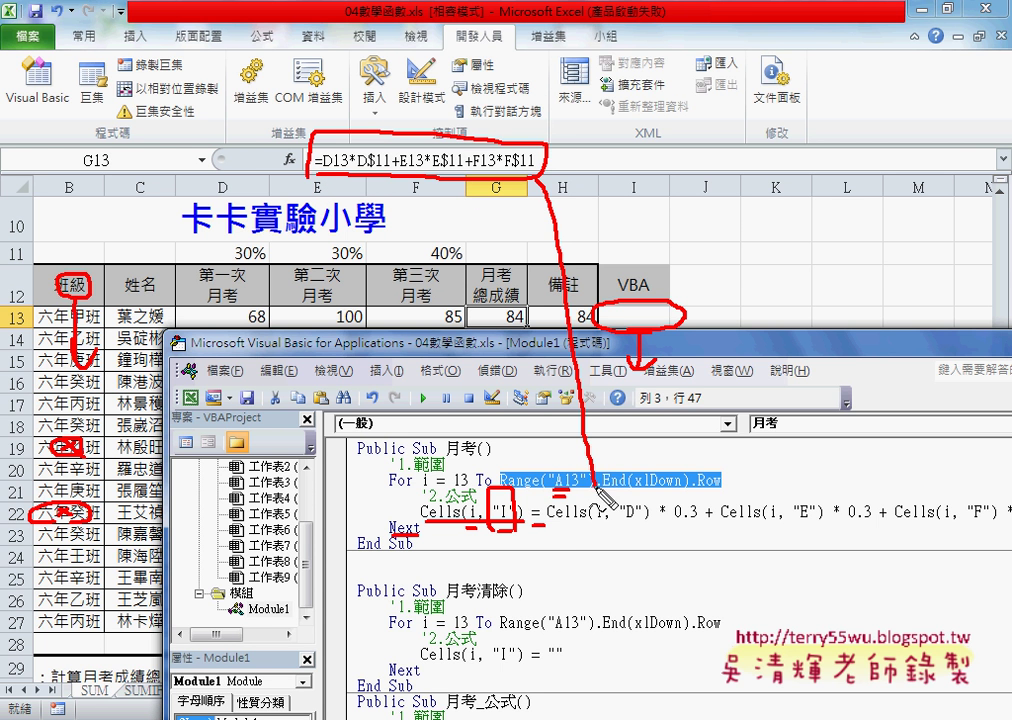
left_click_drag(560, 524, 950, 521)
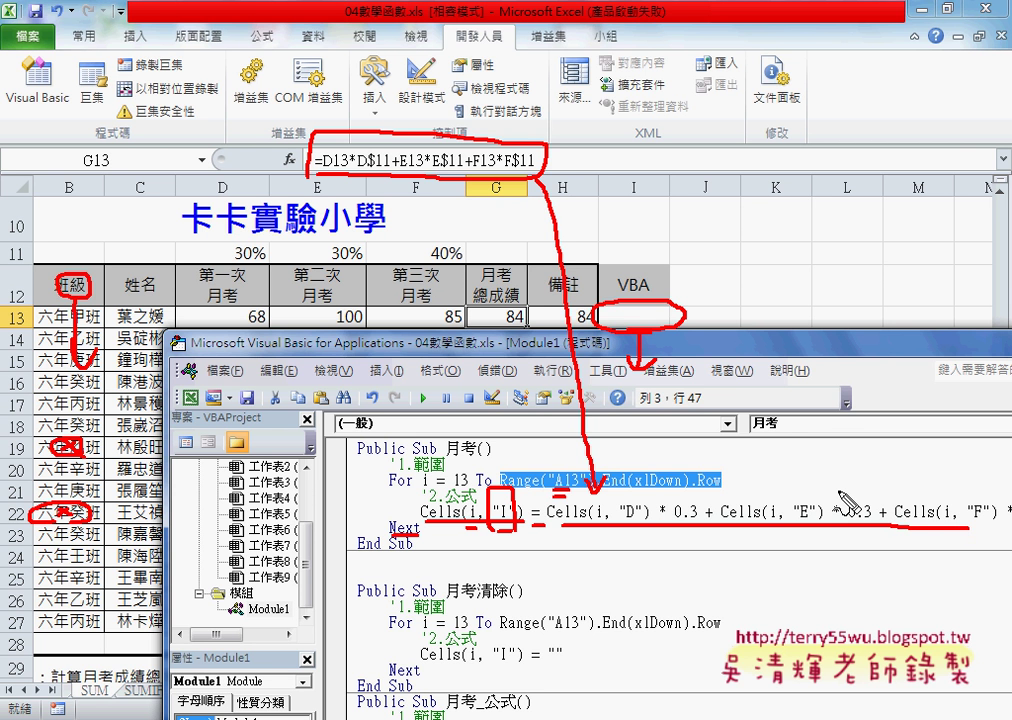
key("Escape")
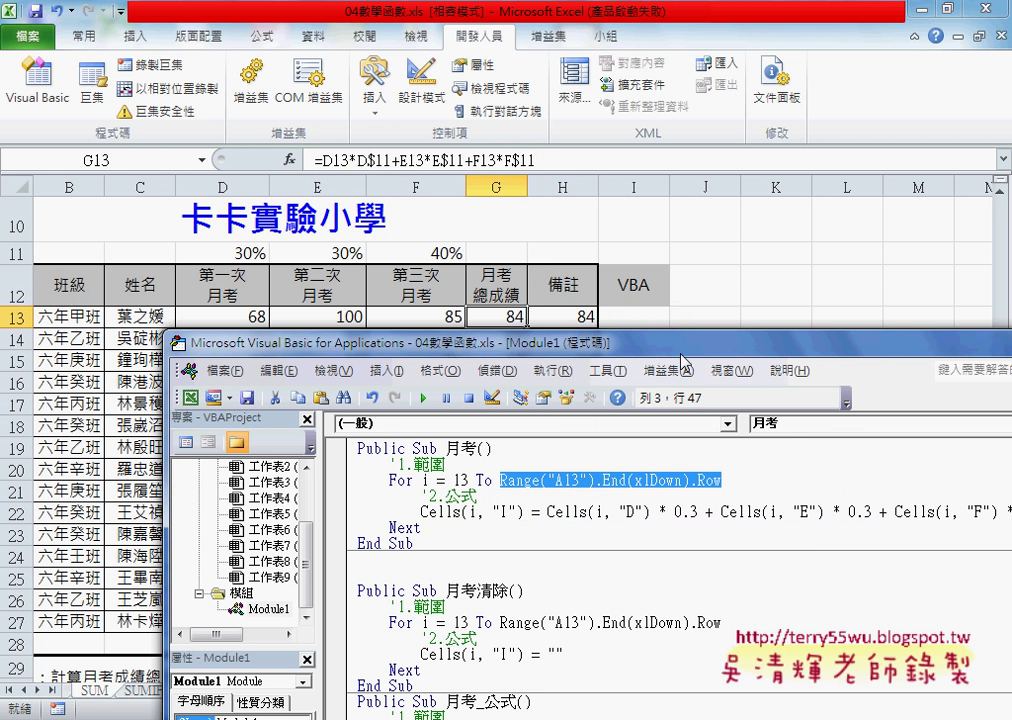
left_click_drag(672, 343, 492, 316)
left_click_drag(368, 486, 471, 486)
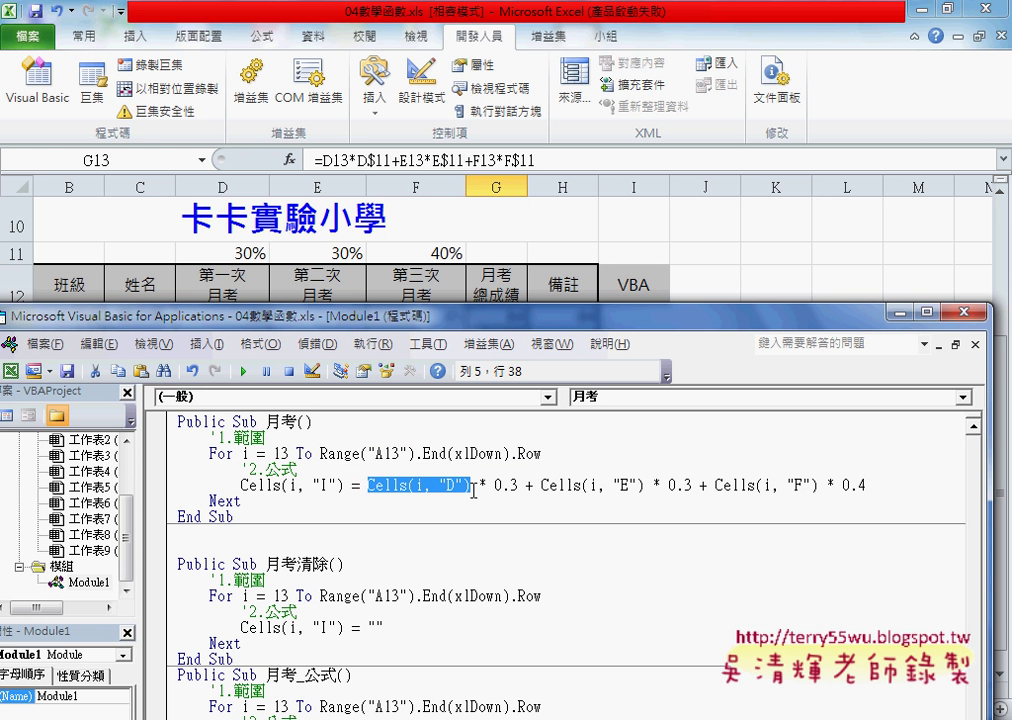
key("ctrl+2")
left_click_drag(368, 494, 474, 494)
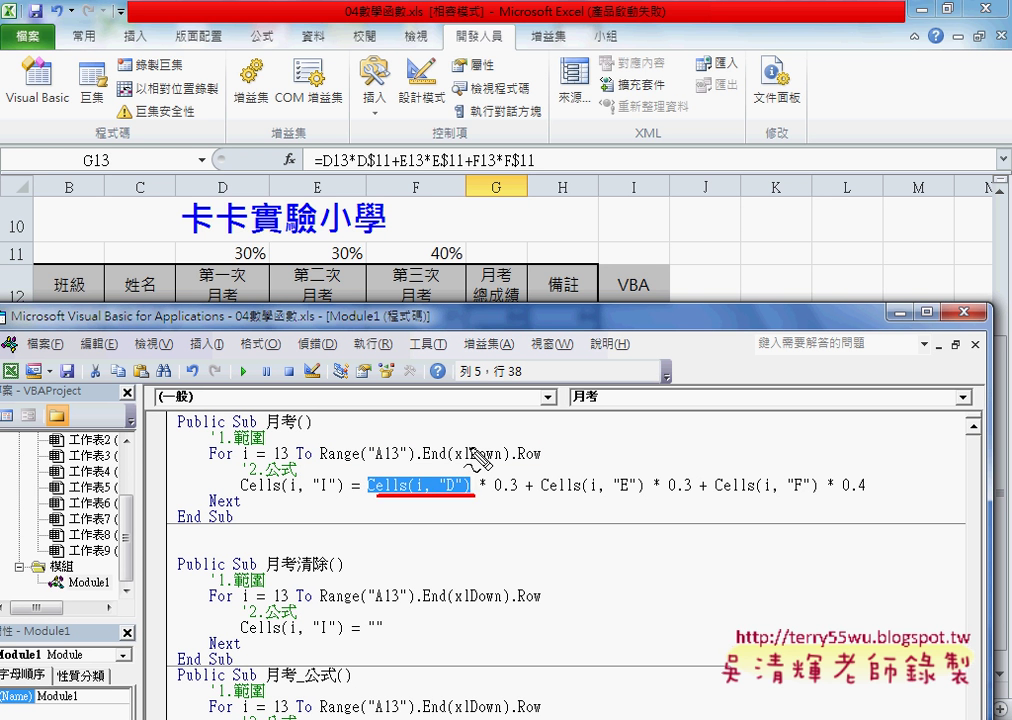
mouse_move(322, 170)
left_mouse_down()
mouse_move(341, 170)
mouse_move(420, 476)
left_mouse_up()
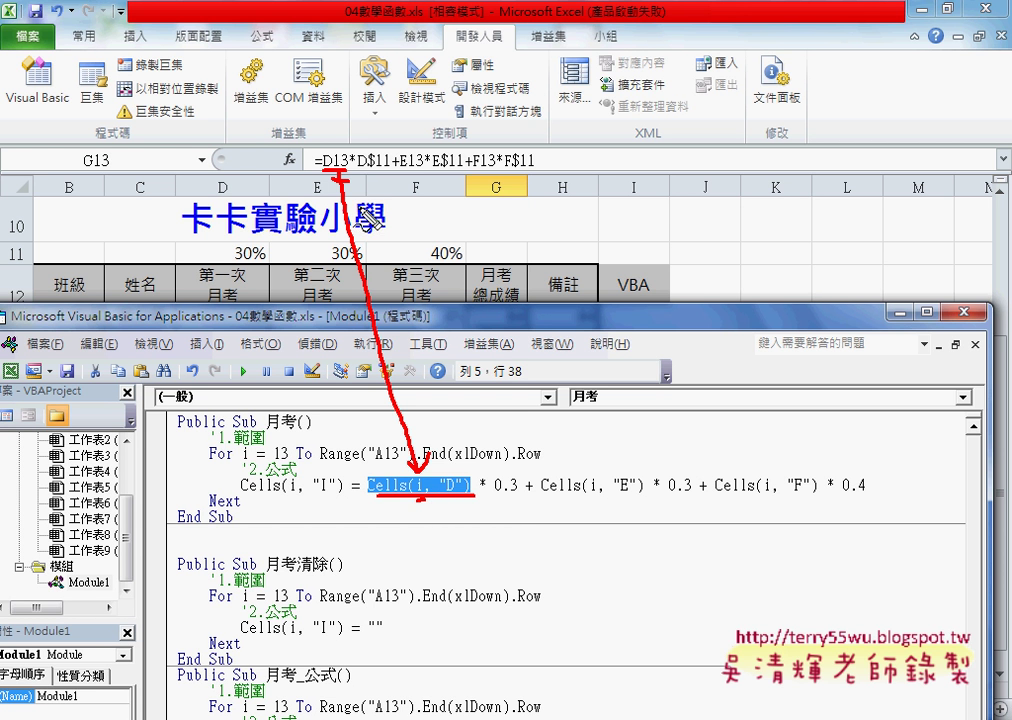
left_click_drag(362, 172, 388, 170)
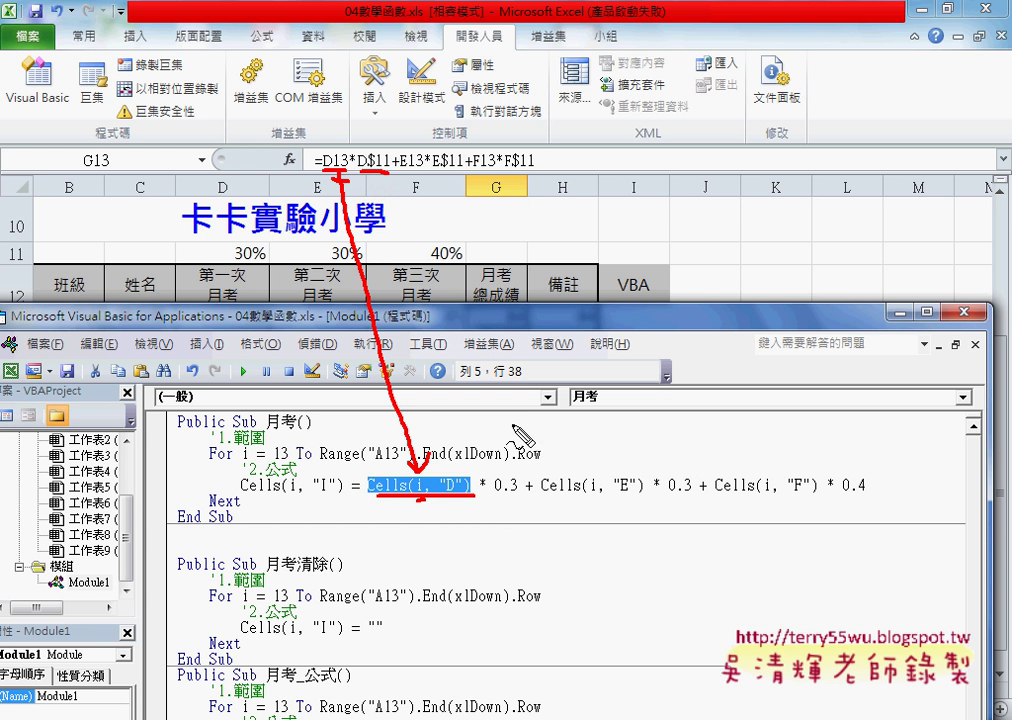
left_click_drag(496, 494, 519, 494)
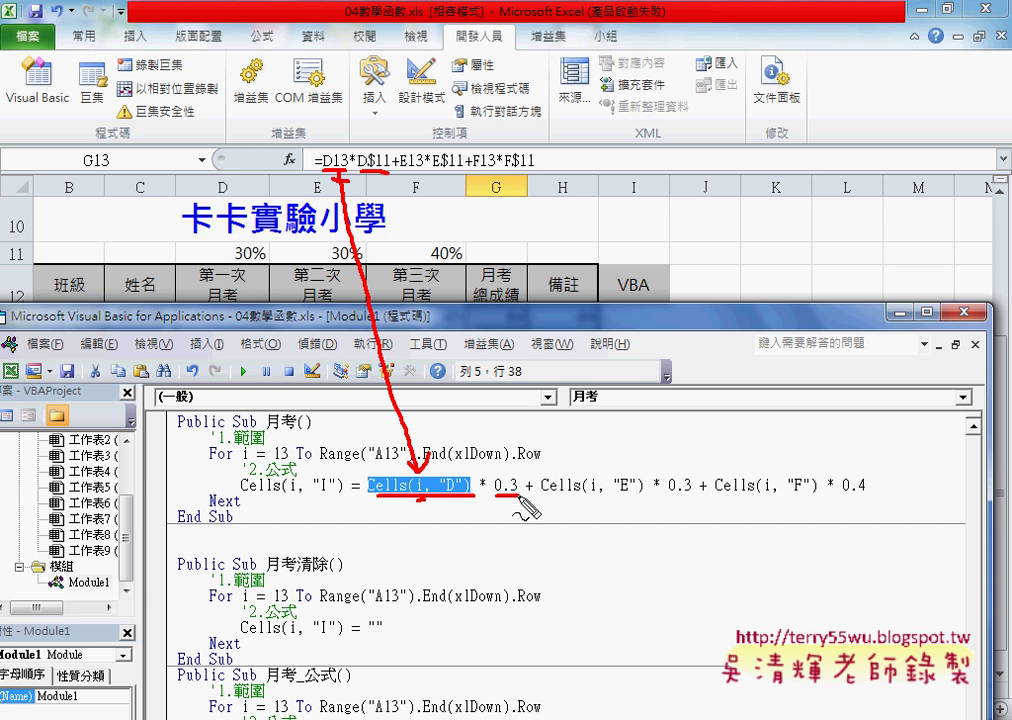
mouse_move(538, 320)
left_mouse_down()
mouse_move(545, 346)
mouse_move(568, 344)
mouse_move(574, 332)
mouse_move(568, 354)
mouse_move(684, 352)
left_mouse_up()
left_click_drag(672, 328, 648, 356)
mouse_move(550, 366)
left_mouse_down()
mouse_move(606, 366)
mouse_move(610, 375)
mouse_move(585, 320)
mouse_move(588, 352)
left_mouse_up()
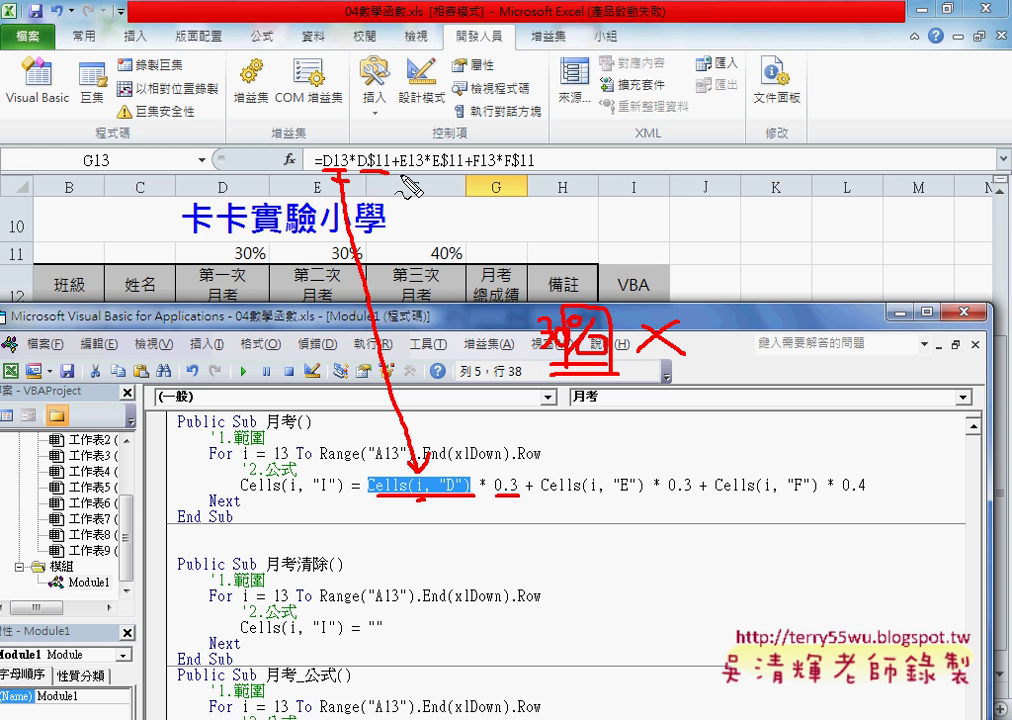
left_click_drag(376, 246, 384, 237)
key("ctrl+z")
left_click_drag(494, 497, 518, 495)
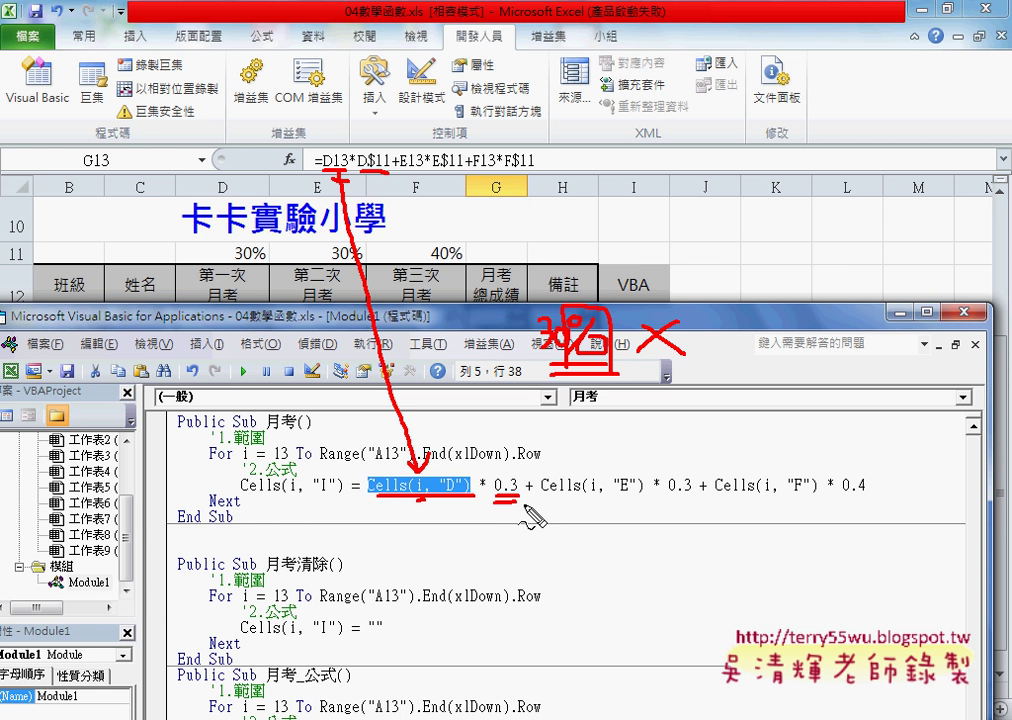
key("Escape")
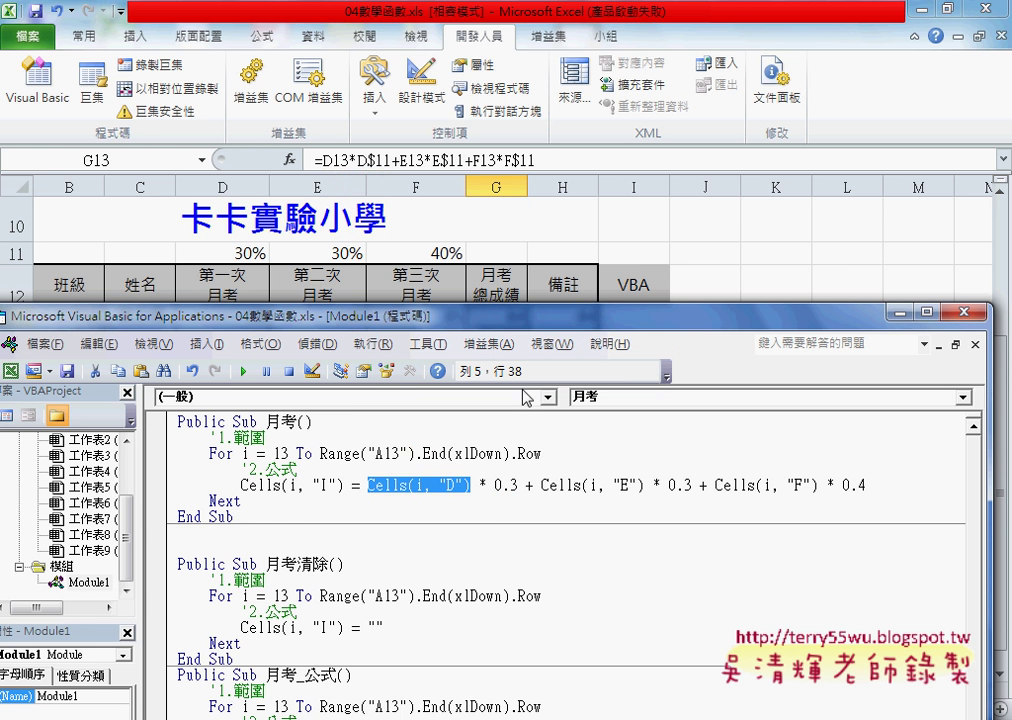
left_click_drag(545, 318, 565, 355)
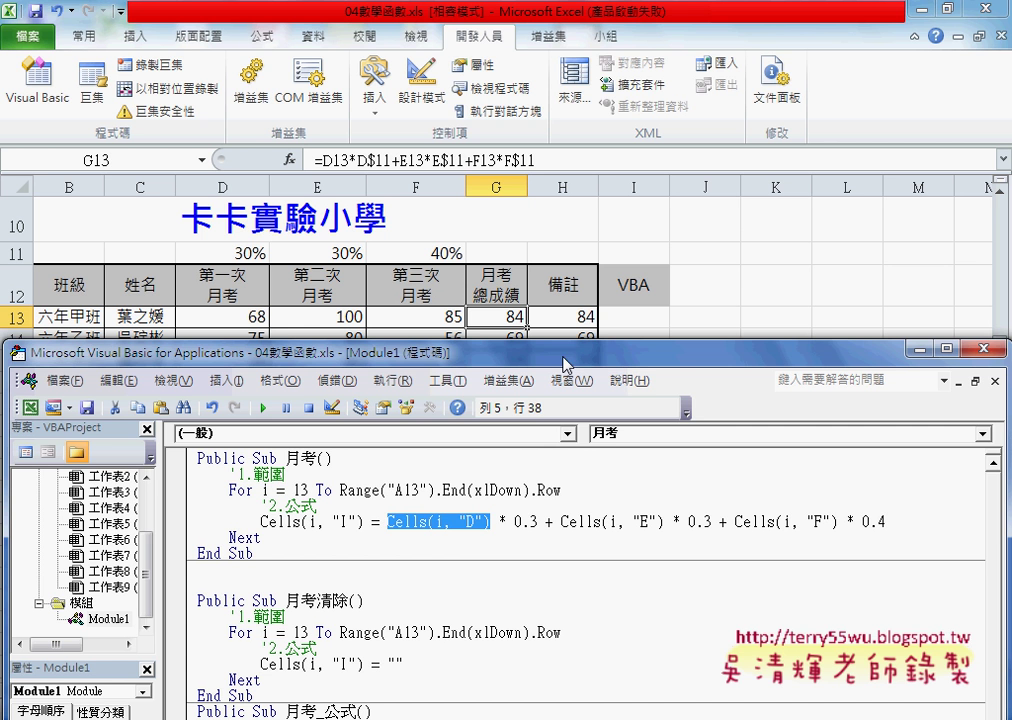
Step: Overwrite the first 0.3 weight with Range("D11"), correcting a mistyped D13, and highlight the result
double_click(526, 521)
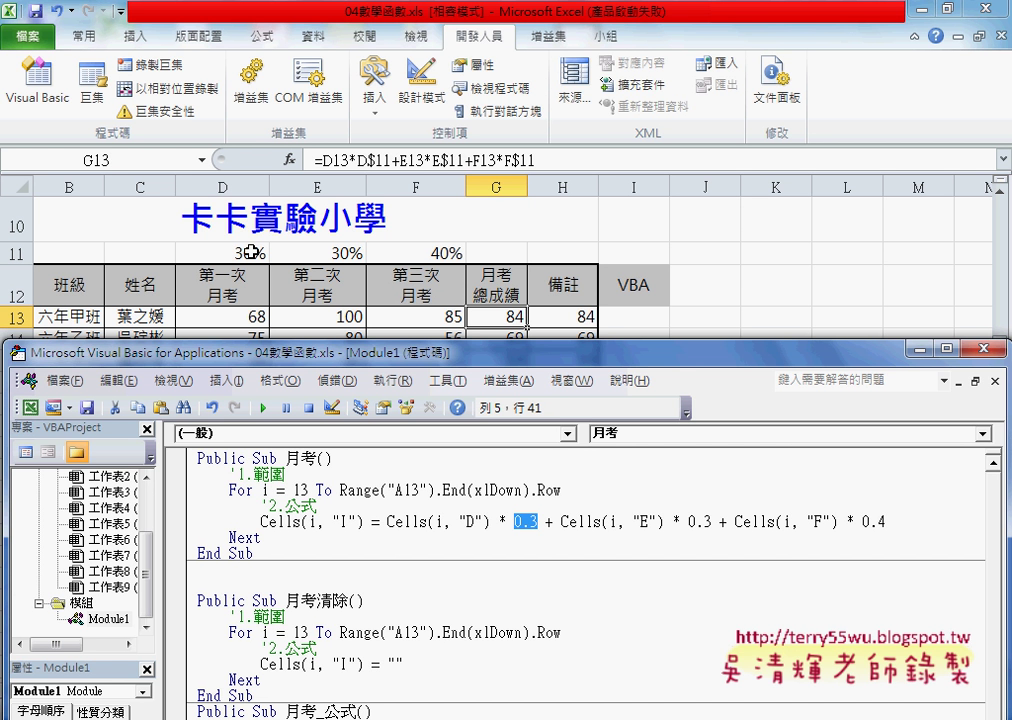
double_click(436, 521)
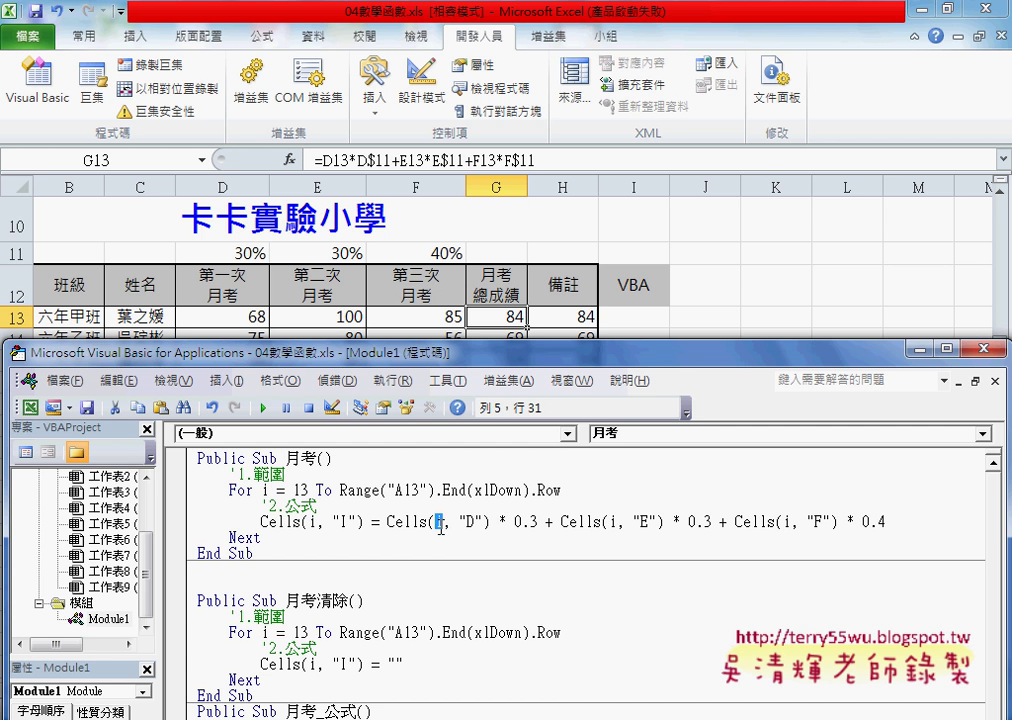
double_click(521, 521)
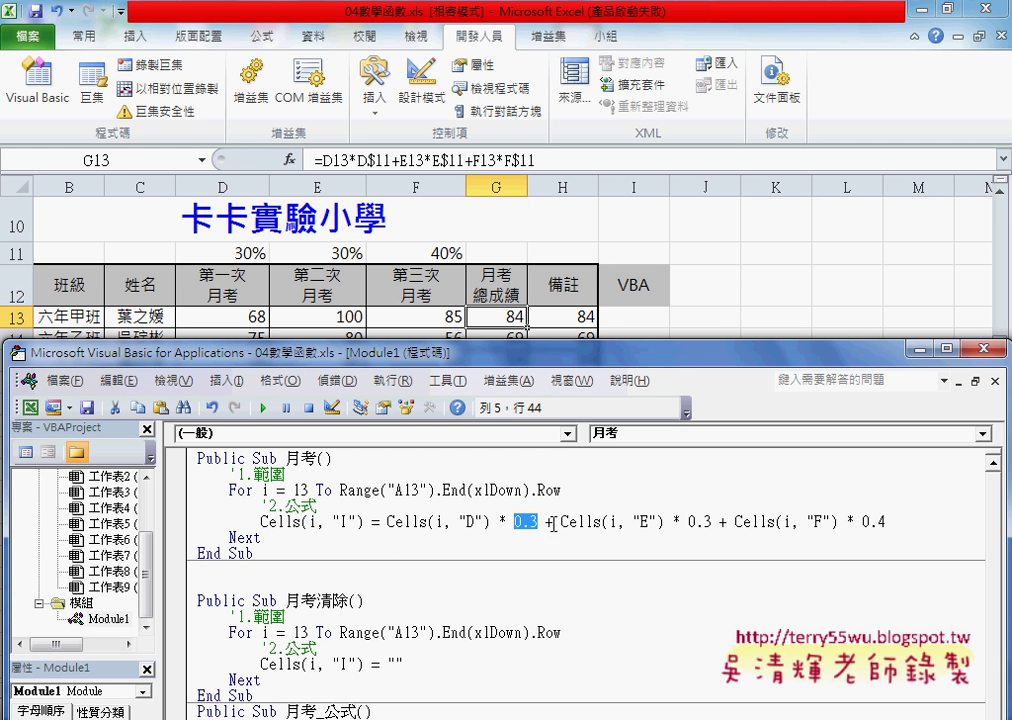
type("ra")
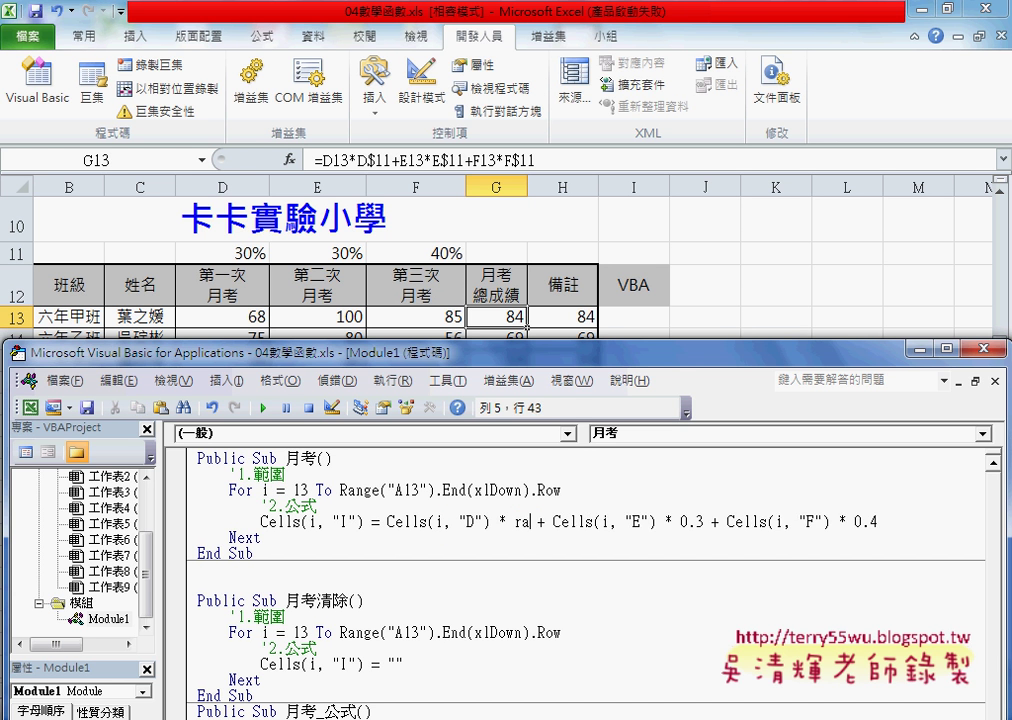
type("nge")
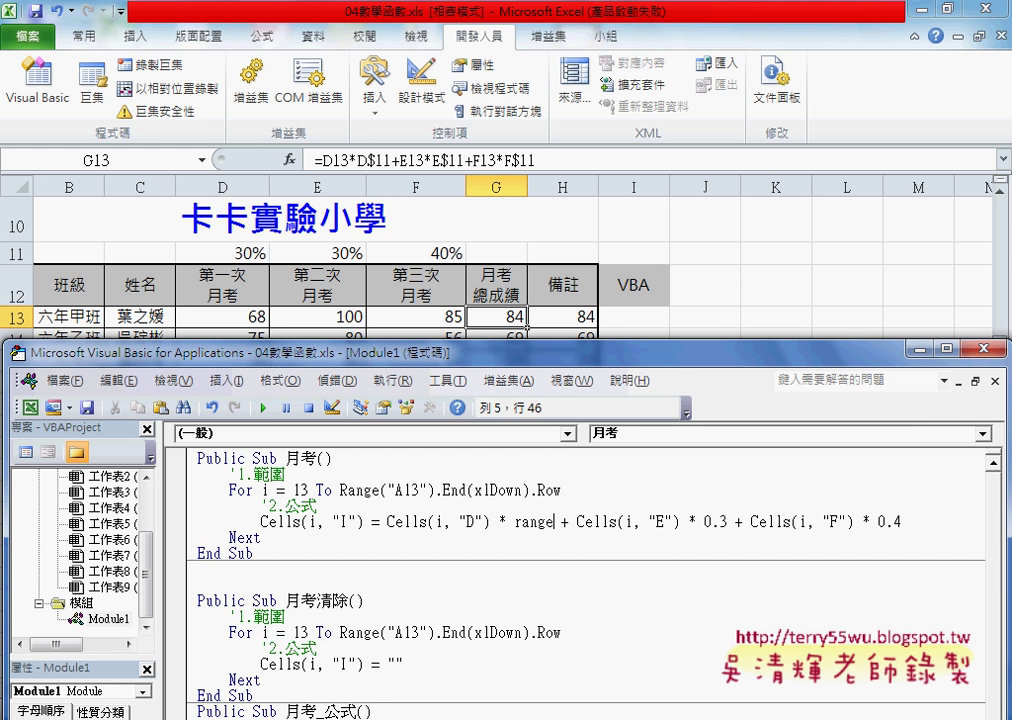
type("(\"")
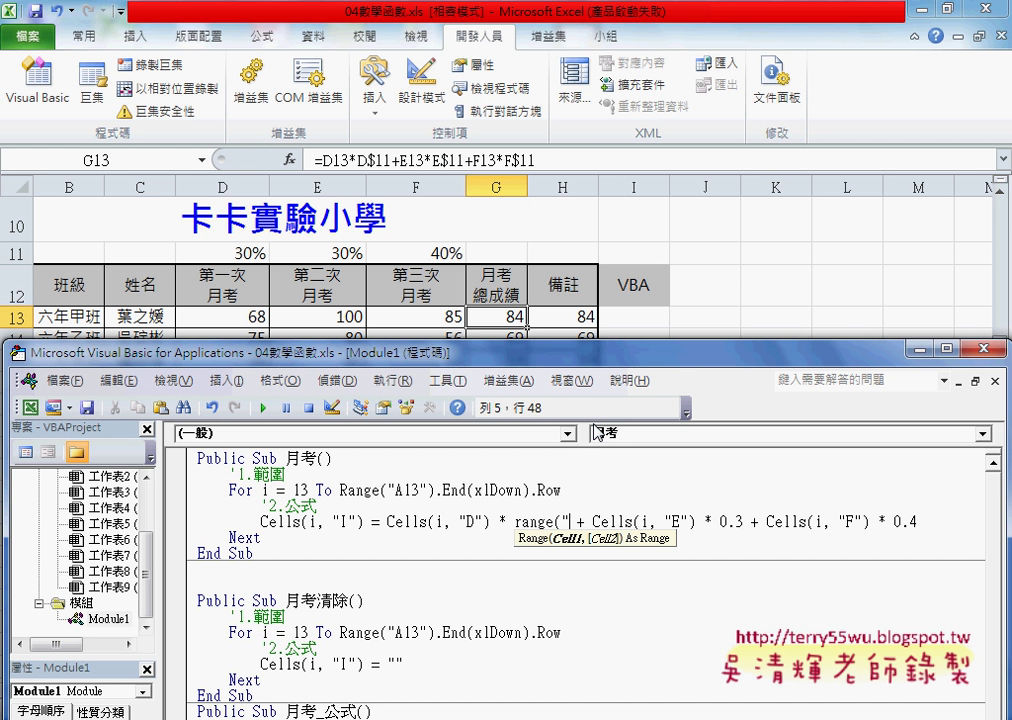
type("D13\"")
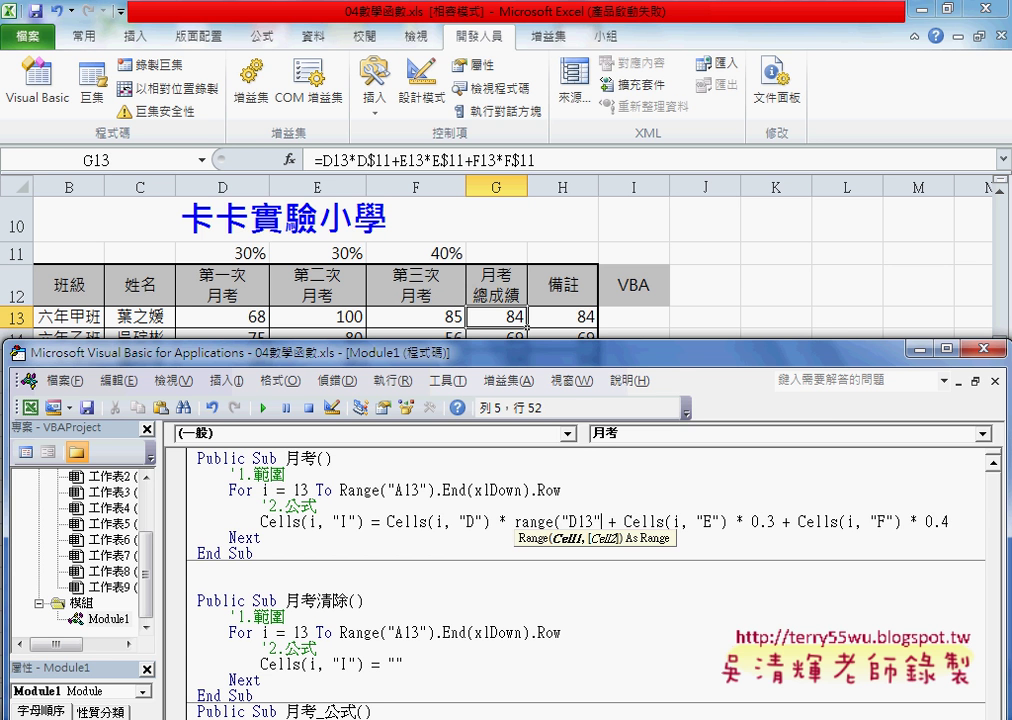
type(")")
key("Left")
key("Left")
key("BackSpace")
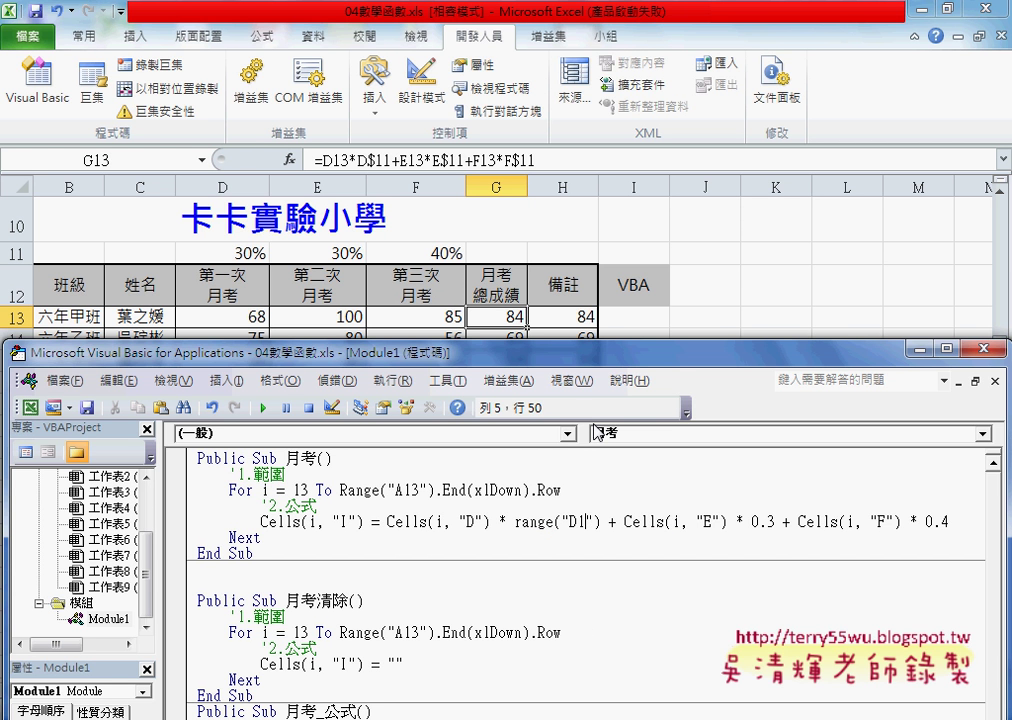
type("1")
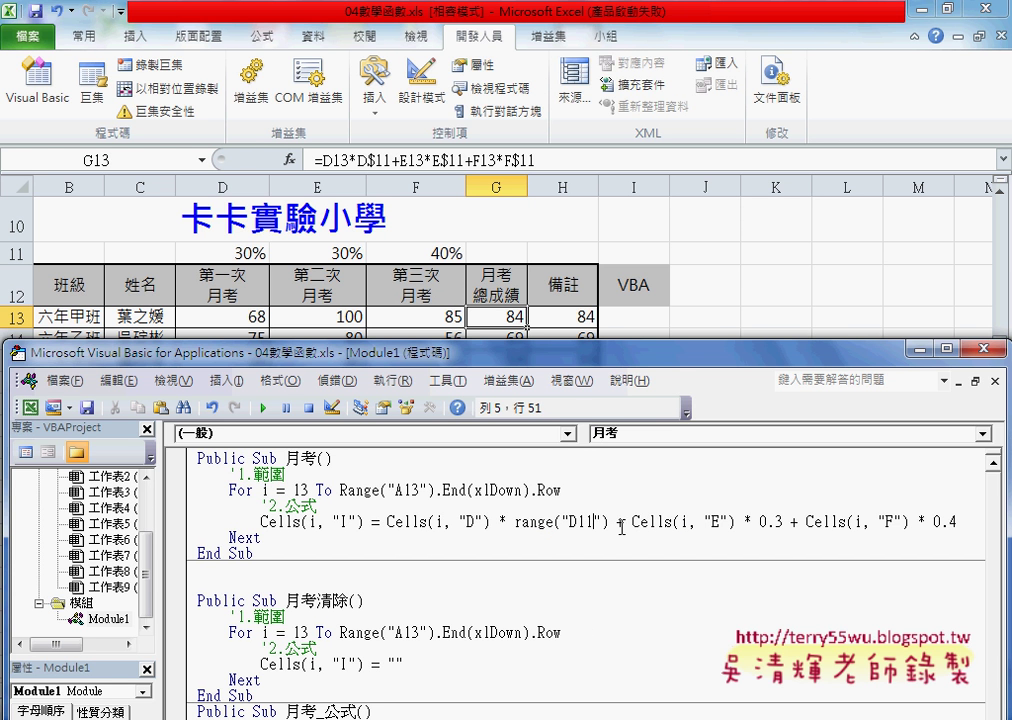
left_click(640, 600)
left_click_drag(514, 521, 609, 521)
key("ctrl+c")
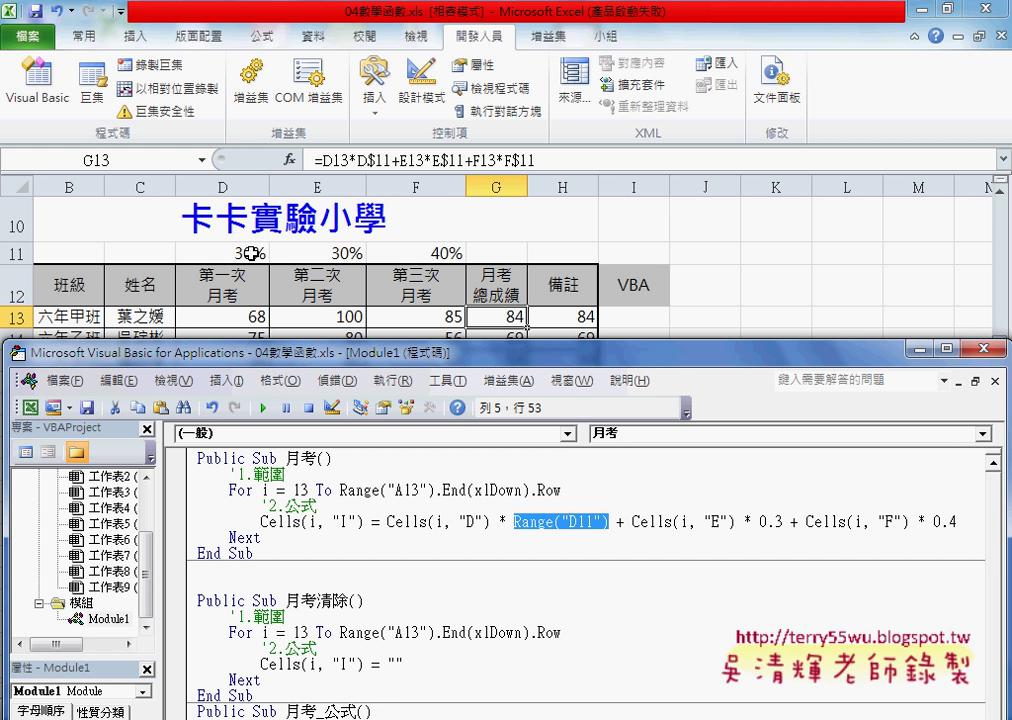
Step: Copy Range("D11") and paste it over the second 0.3 weight, adding E for the E score
right_click(540, 527)
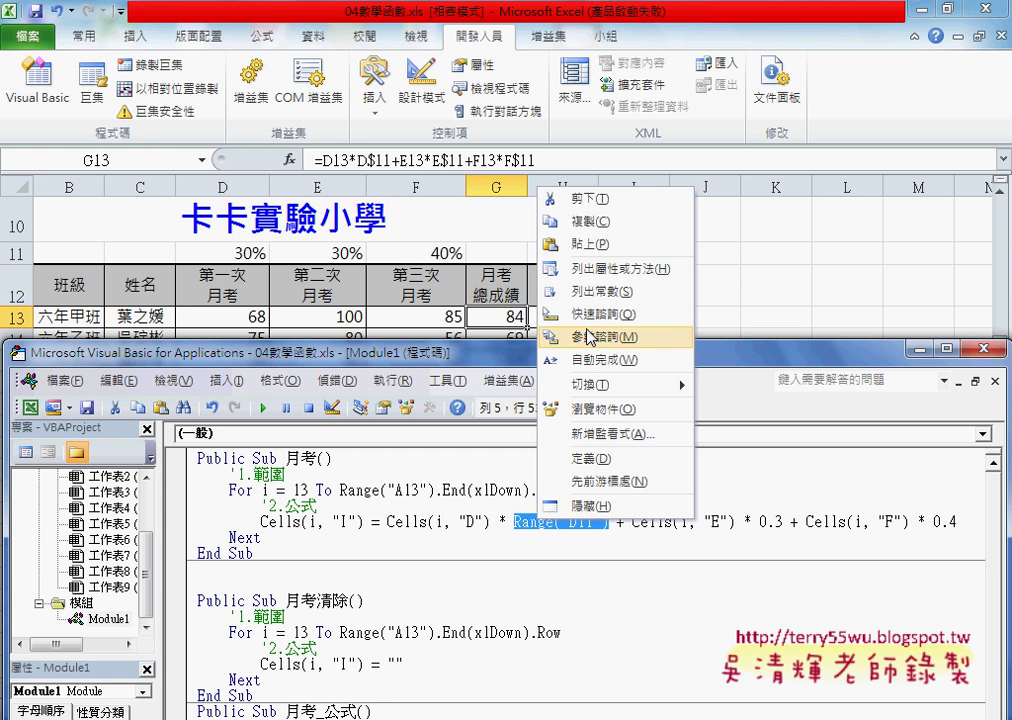
left_click(578, 226)
left_click_drag(758, 521, 822, 524)
key("ctrl+v")
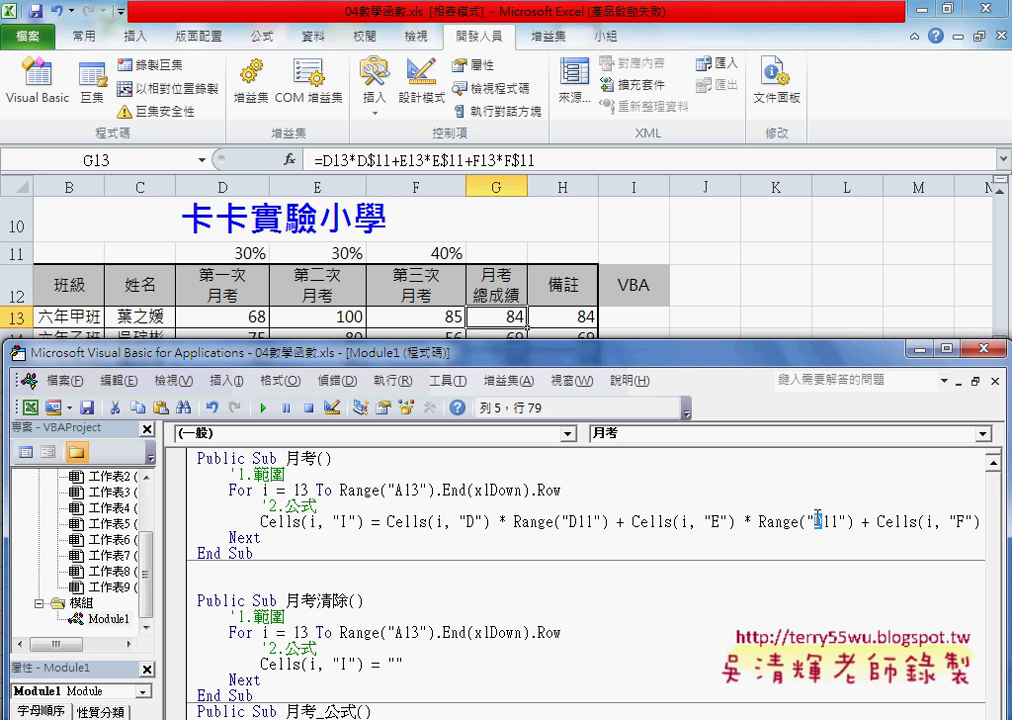
type("E")
Step: Move the code window up under the ribbon, then type Range("D11") over the 0.4 weight
left_click_drag(831, 358, 723, 346)
left_click_drag(897, 486, 917, 486)
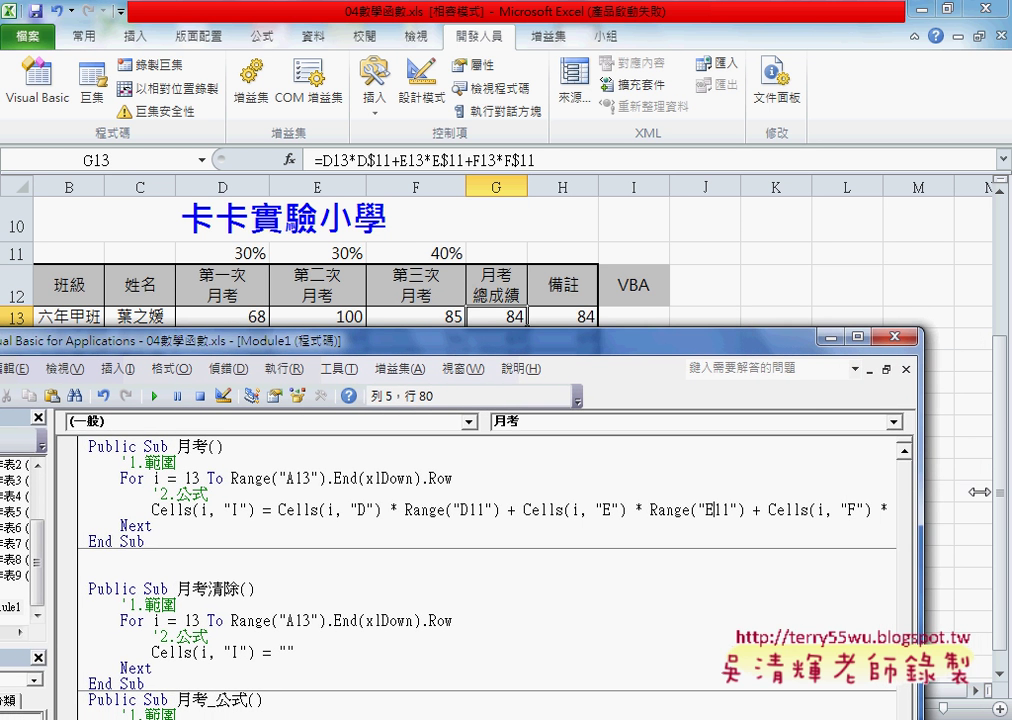
left_click_drag(724, 344, 622, 320)
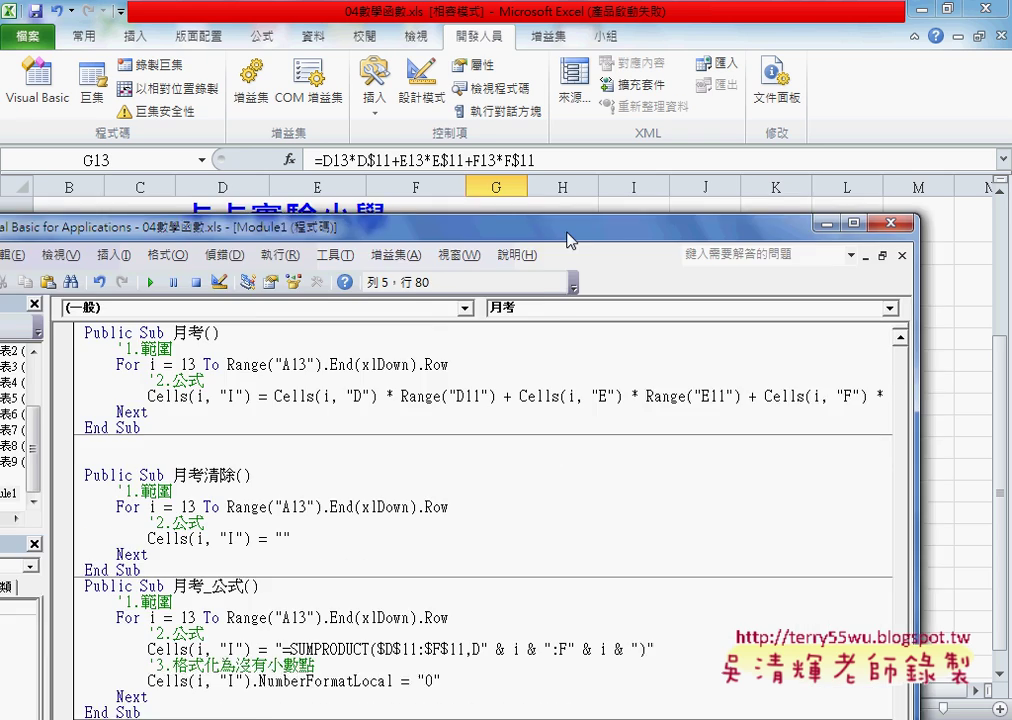
left_click_drag(456, 351, 571, 248)
mouse_move(506, 206)
left_mouse_down()
mouse_move(572, 66)
mouse_move(581, 114)
left_mouse_up()
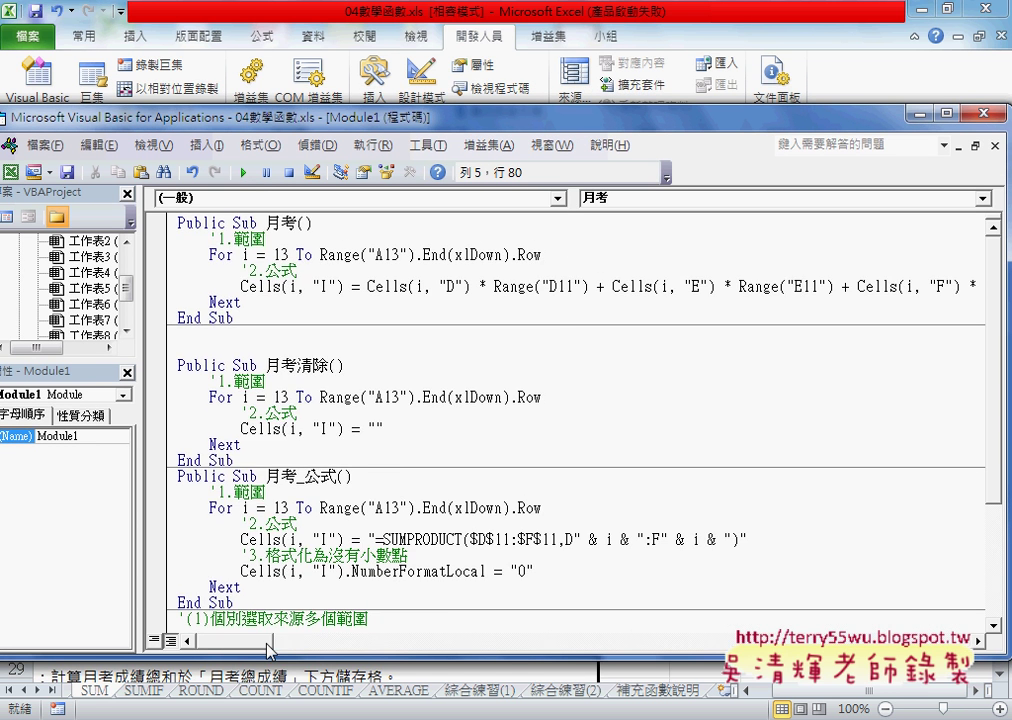
left_click_drag(230, 640, 258, 640)
left_click(739, 286)
left_click_drag(739, 286, 796, 286)
type("Range(\"D11\")")
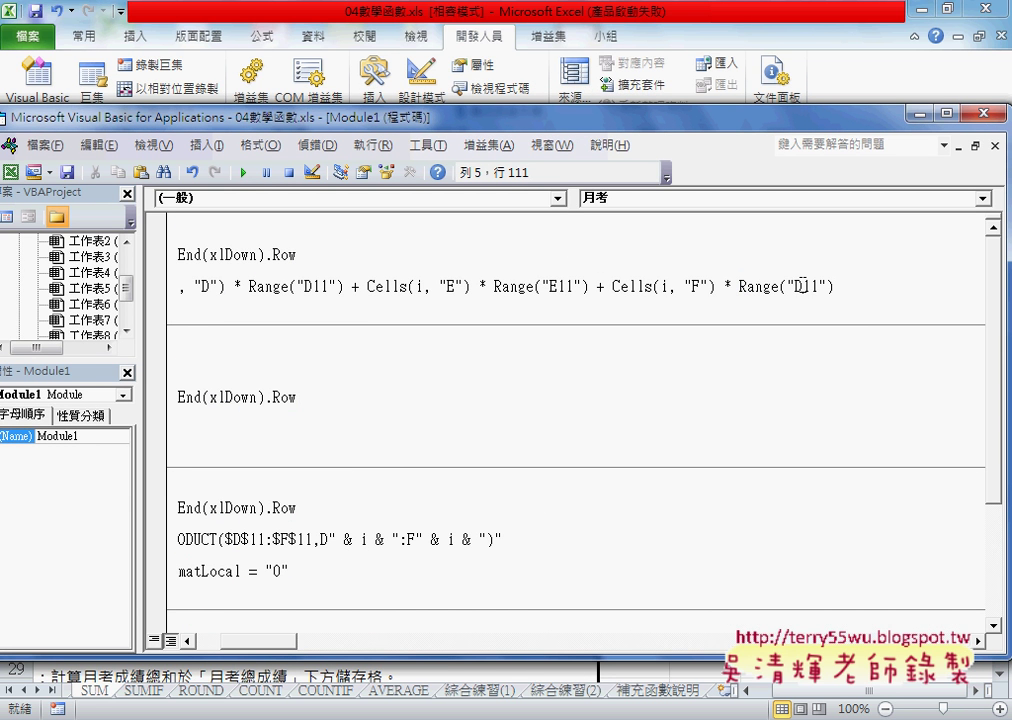
type("F")
left_click(815, 315)
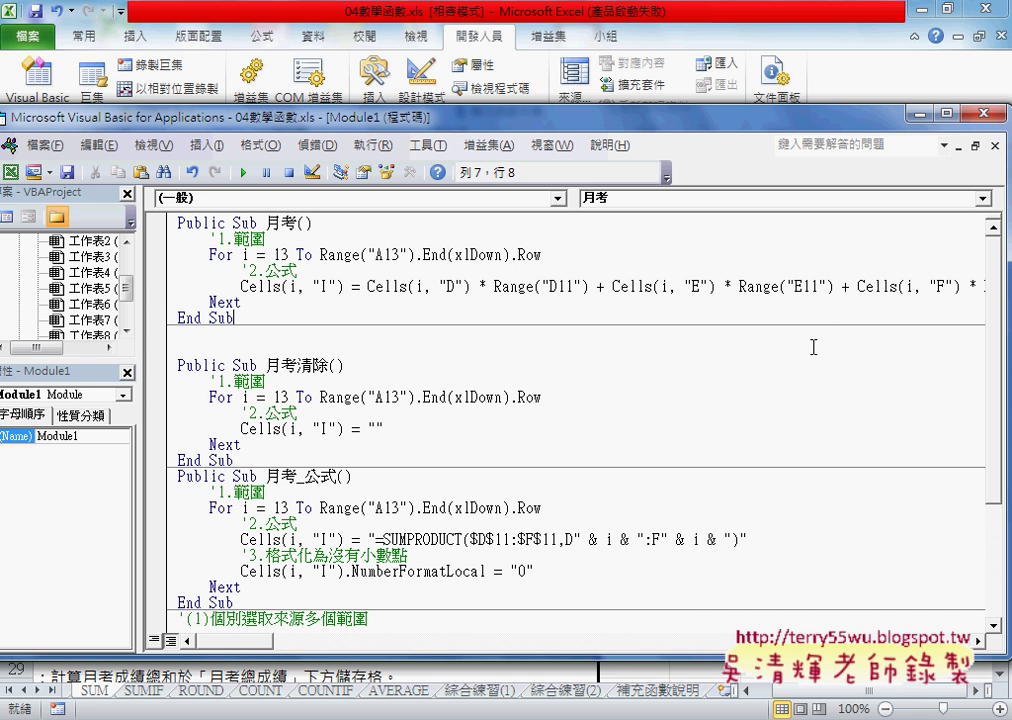
left_click_drag(493, 286, 590, 286)
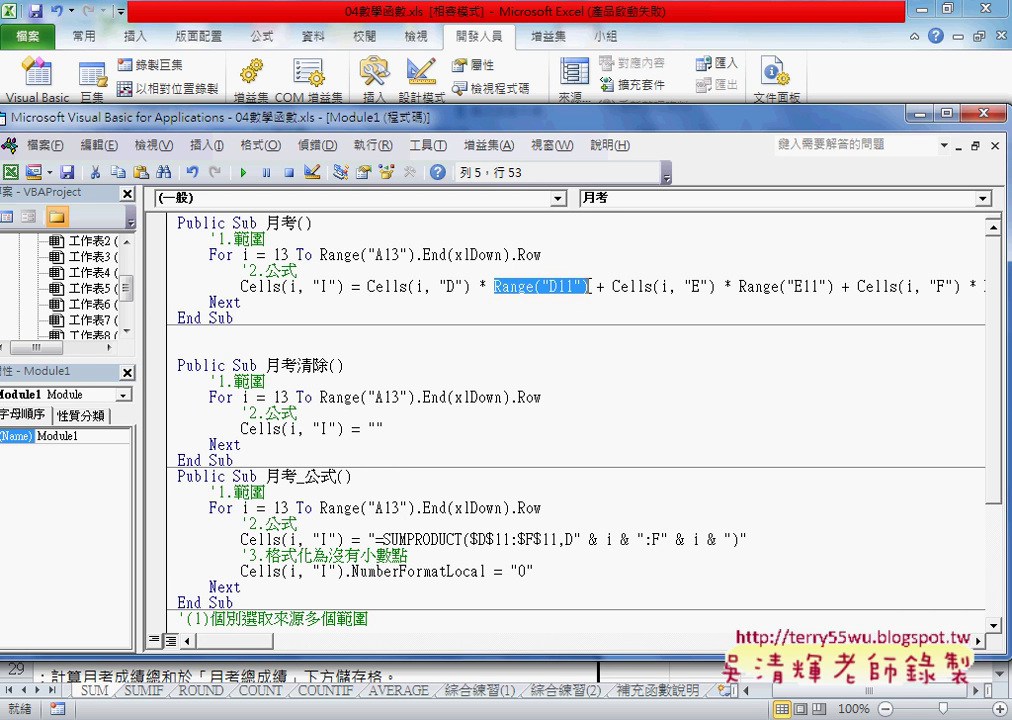
mouse_move(587, 120)
left_mouse_down()
mouse_move(606, 298)
mouse_move(628, 356)
left_mouse_up()
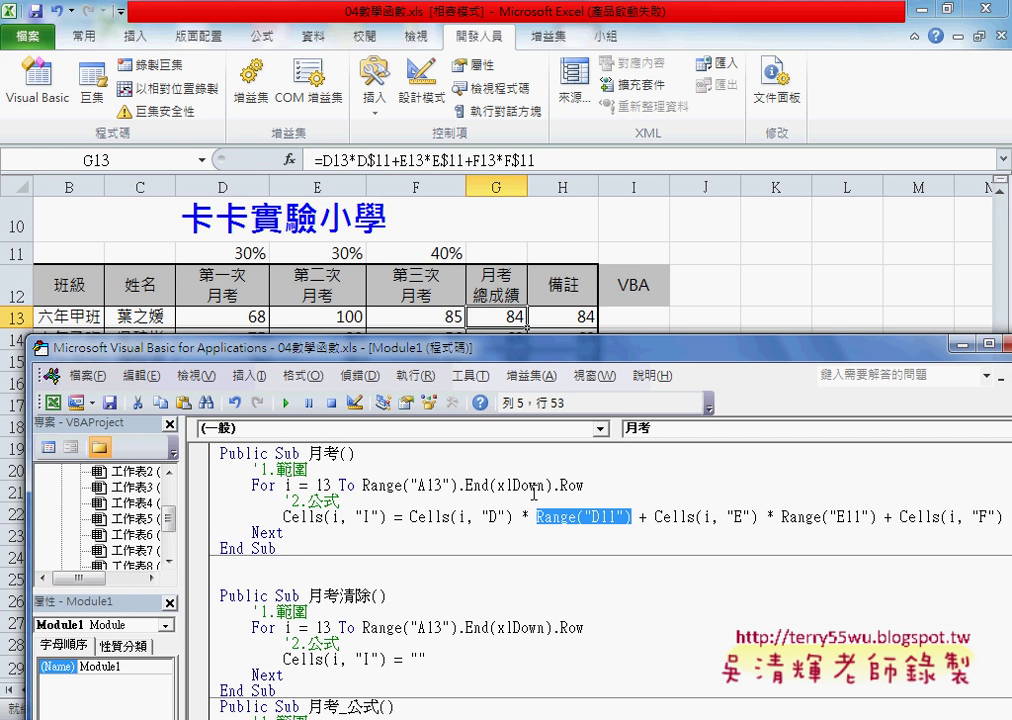
left_click_drag(410, 518, 451, 518)
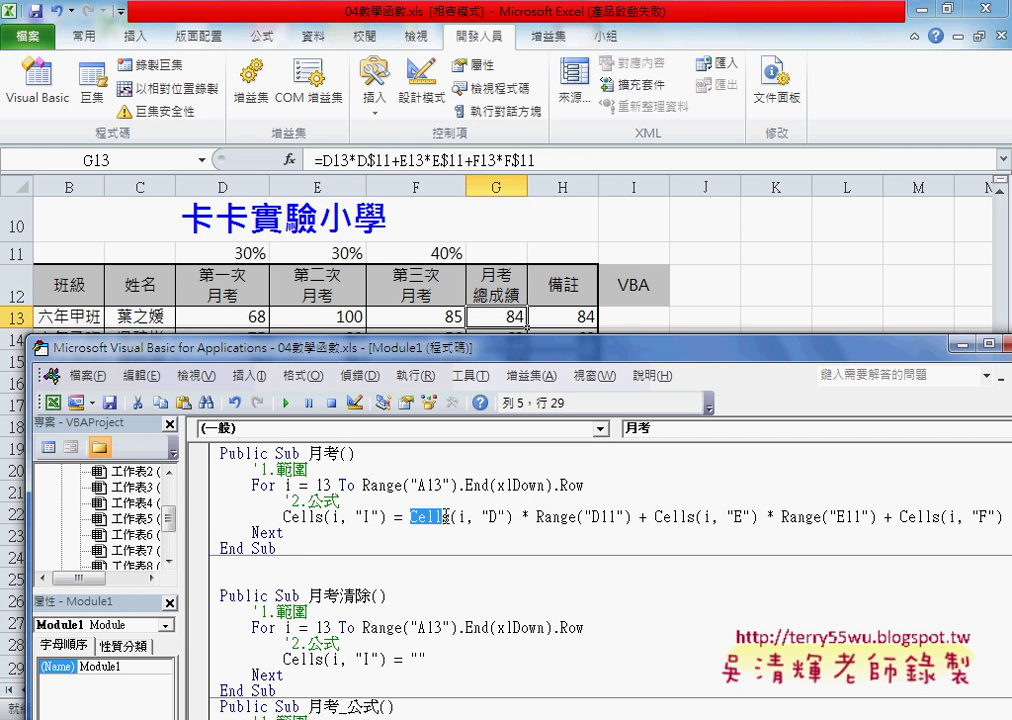
left_click_drag(536, 517, 633, 517)
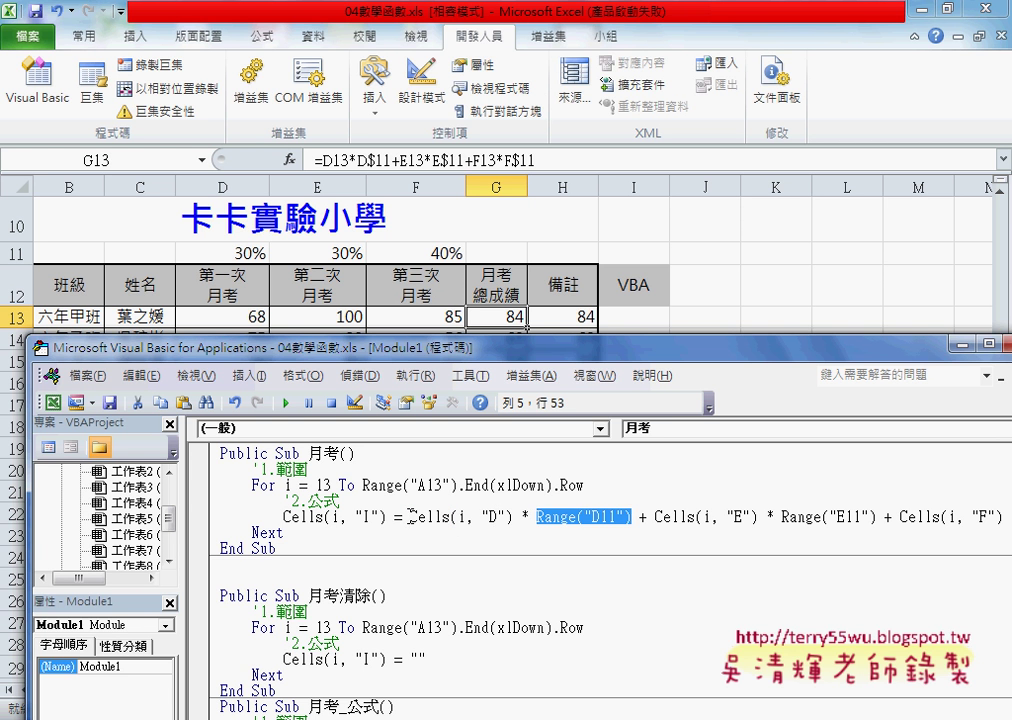
left_click_drag(410, 517, 636, 520)
double_click(285, 485)
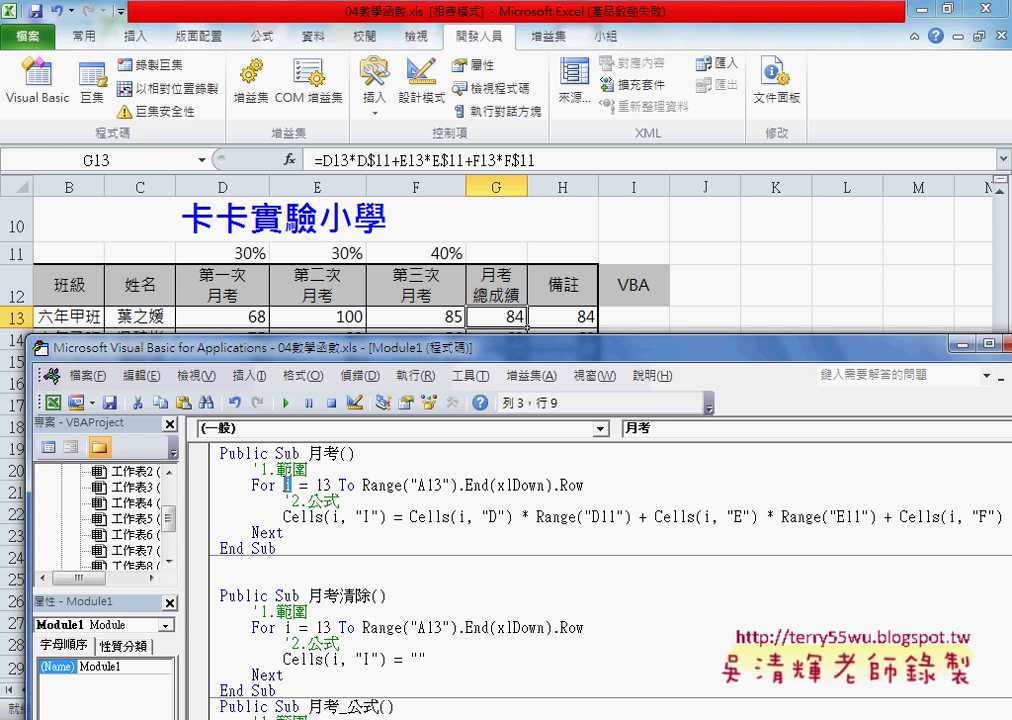
double_click(336, 517)
left_click_drag(585, 518, 627, 518)
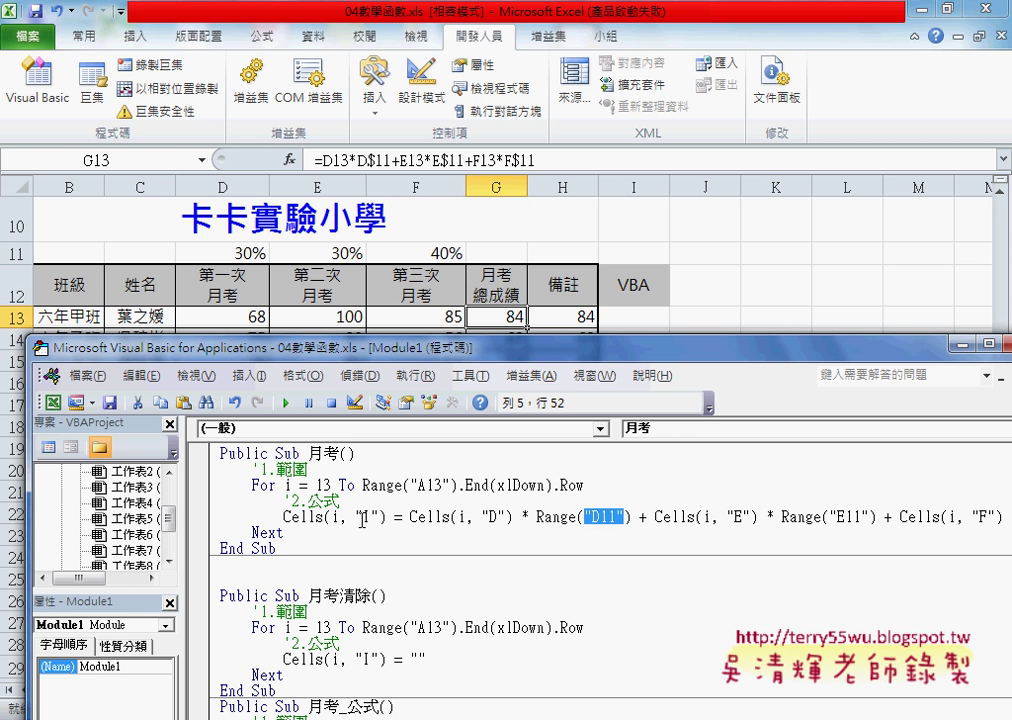
Step: Highlight the Cells(i, "I") target, the For loop and counter i, and the "" that clears column I
left_click_drag(277, 517, 372, 517)
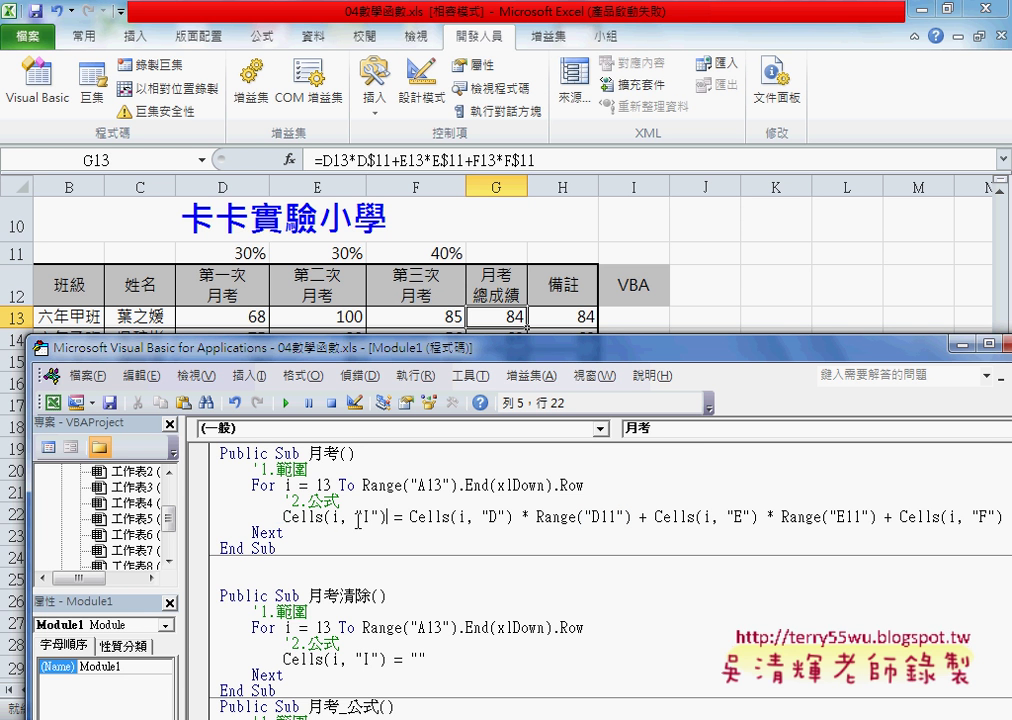
double_click(336, 517)
left_click_drag(356, 517, 381, 517)
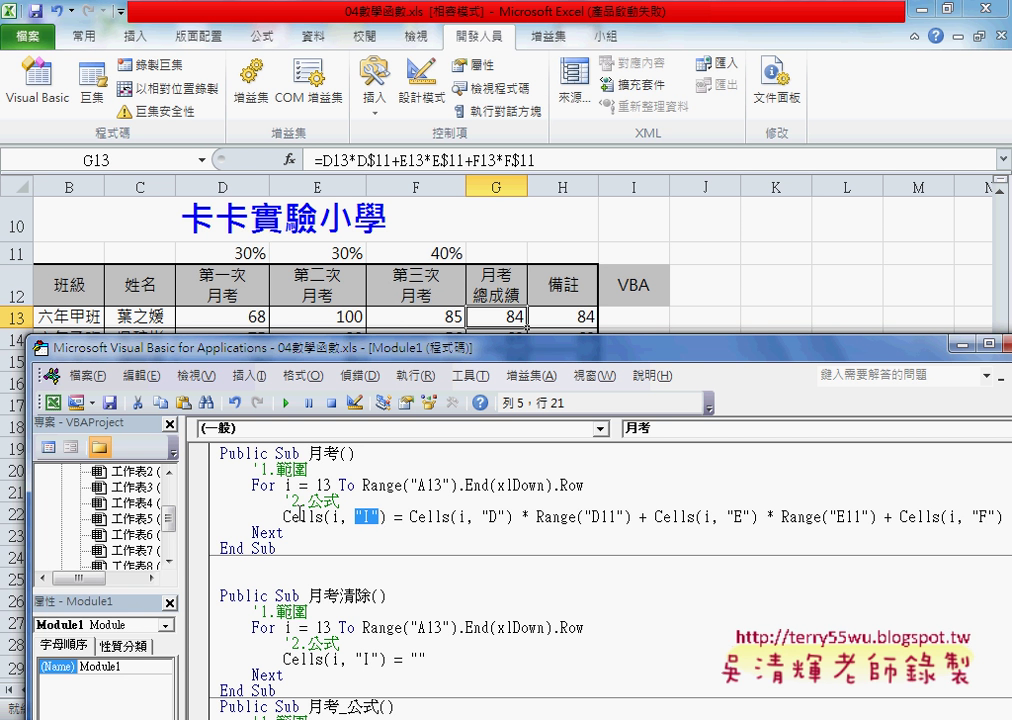
double_click(266, 486)
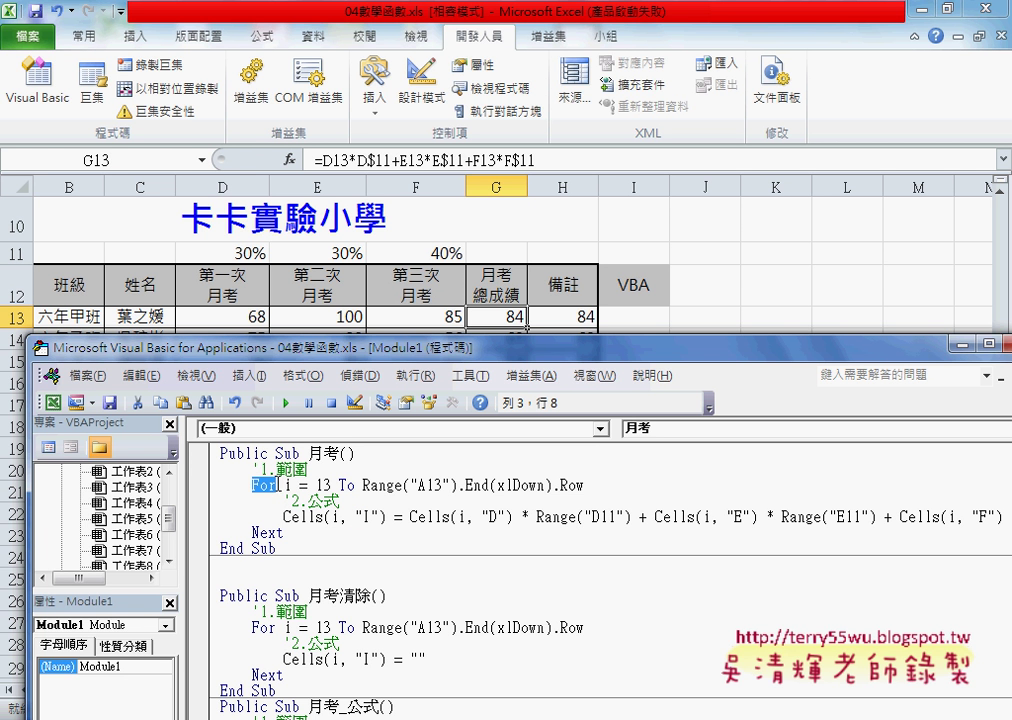
double_click(286, 486)
double_click(334, 517)
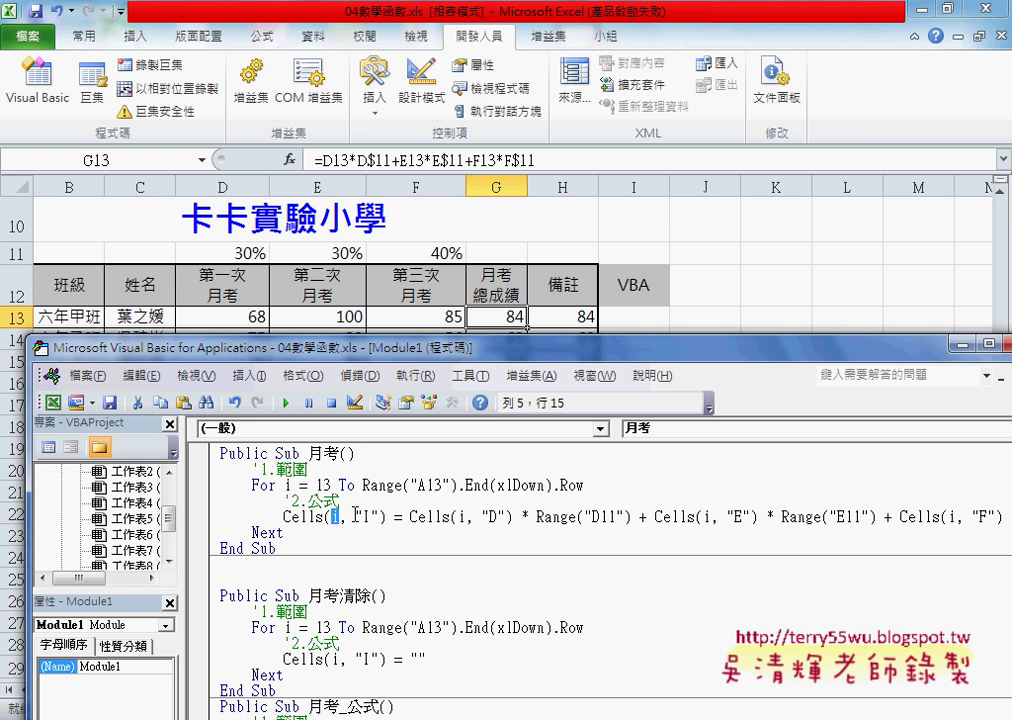
left_click_drag(355, 517, 377, 517)
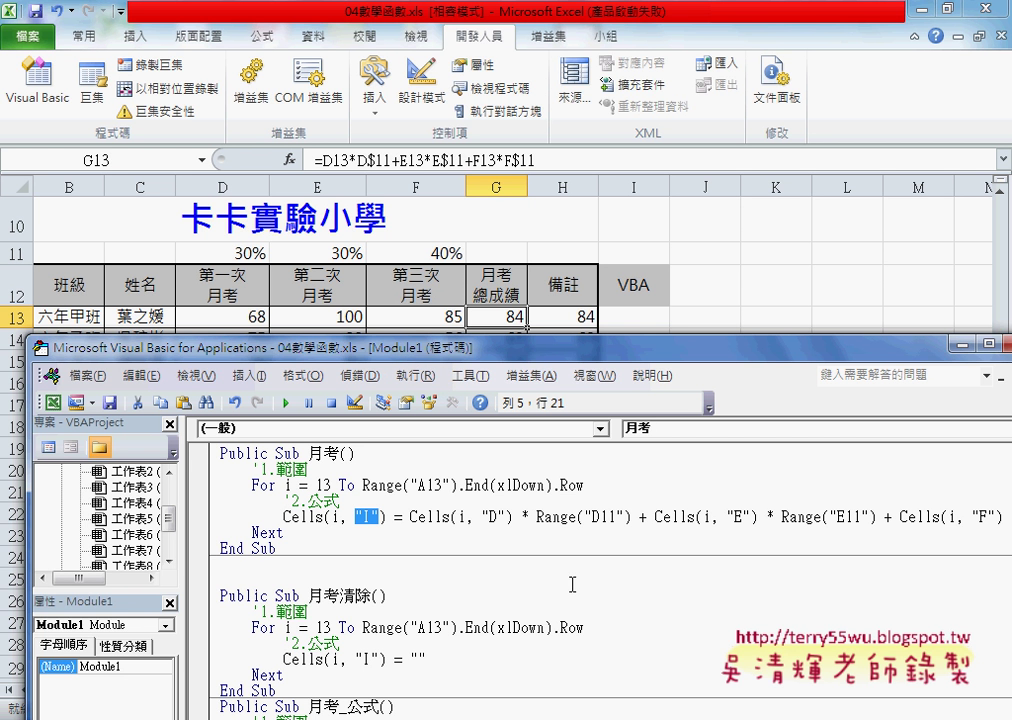
scroll(570, 582, "down", 2)
double_click(418, 566)
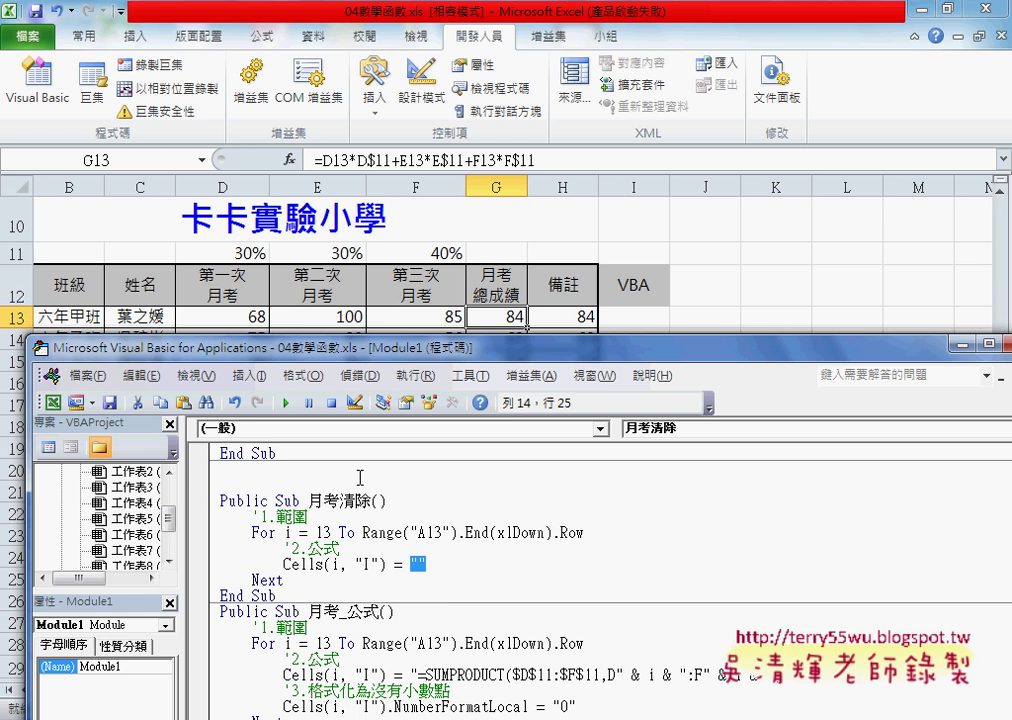
Step: Draw a form button right of the VBA column and assign it the 月考 macro
left_click(733, 307)
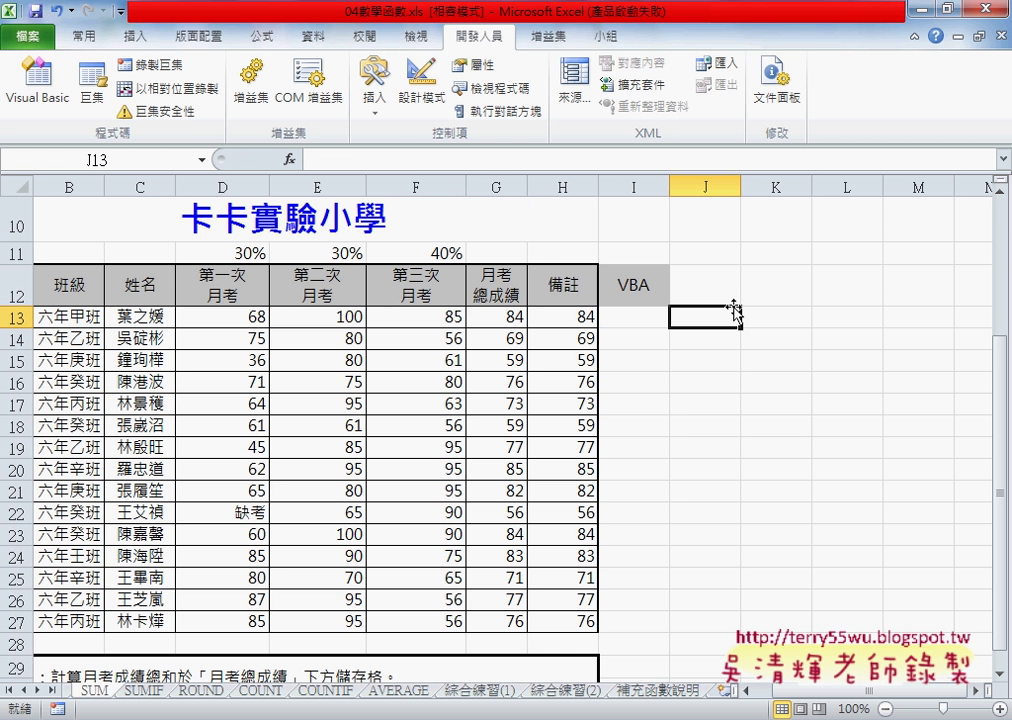
left_click(376, 98)
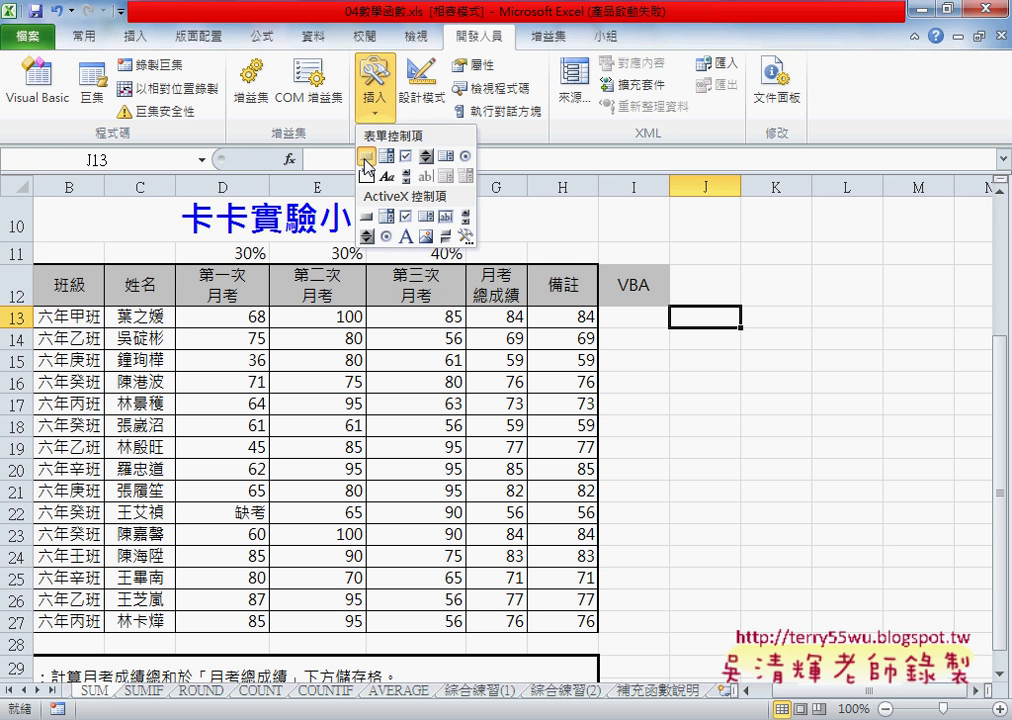
left_click(367, 156)
left_click_drag(721, 287, 849, 330)
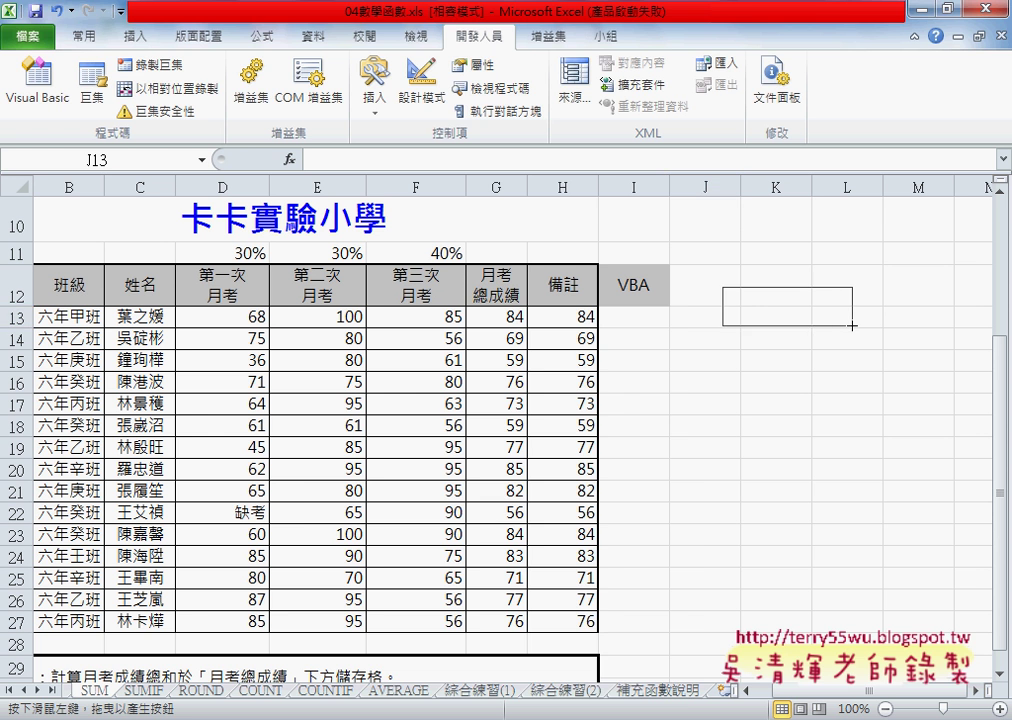
left_click(316, 425)
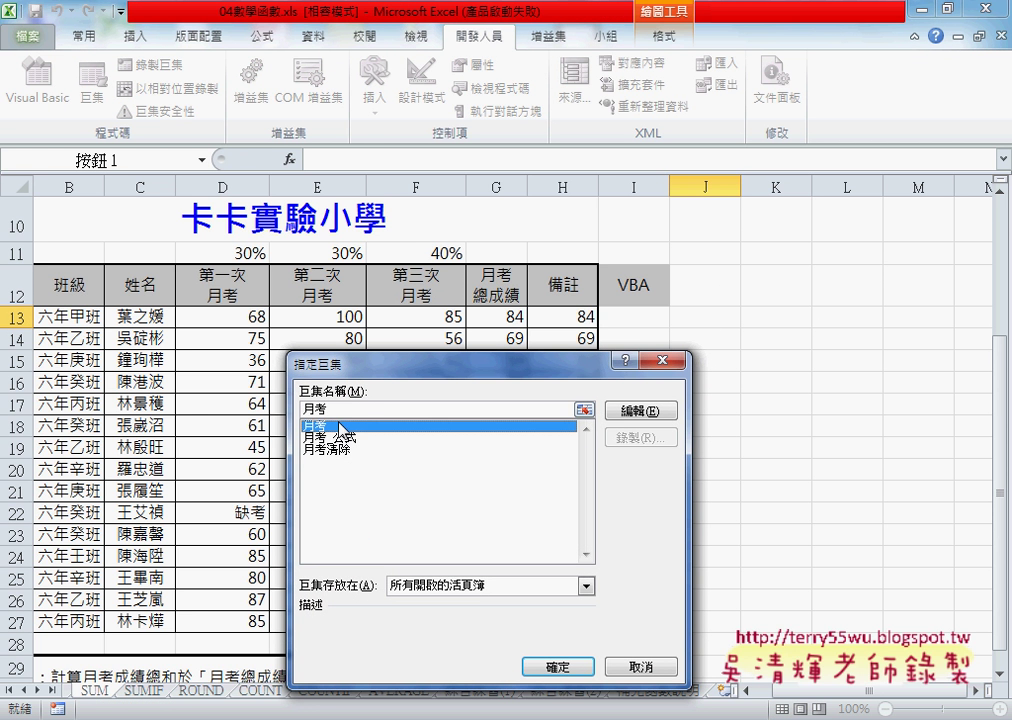
right_click(334, 411)
left_click(370, 456)
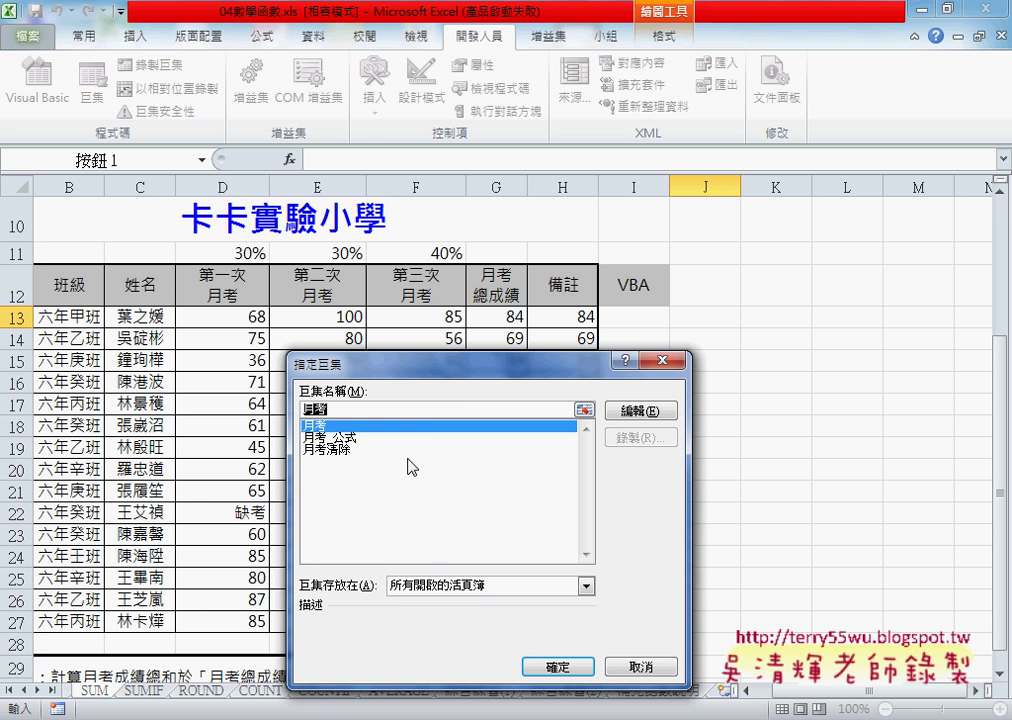
left_click(572, 666)
Step: Change the button's caption to 月考
left_click(776, 299)
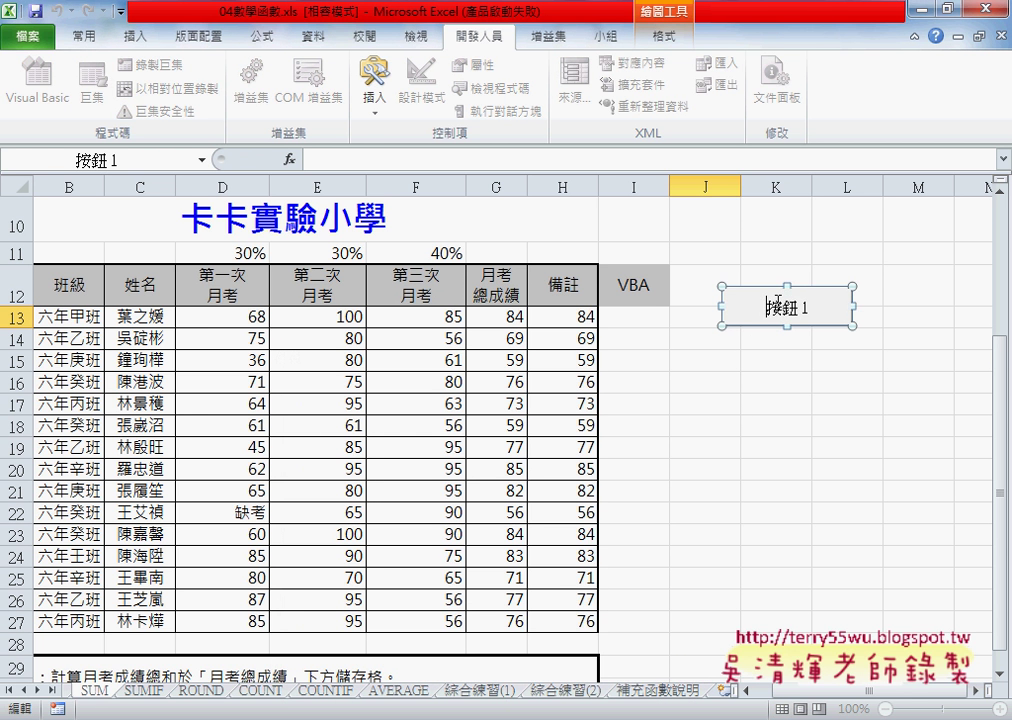
key("ctrl+a")
key("Delete")
type("月考")
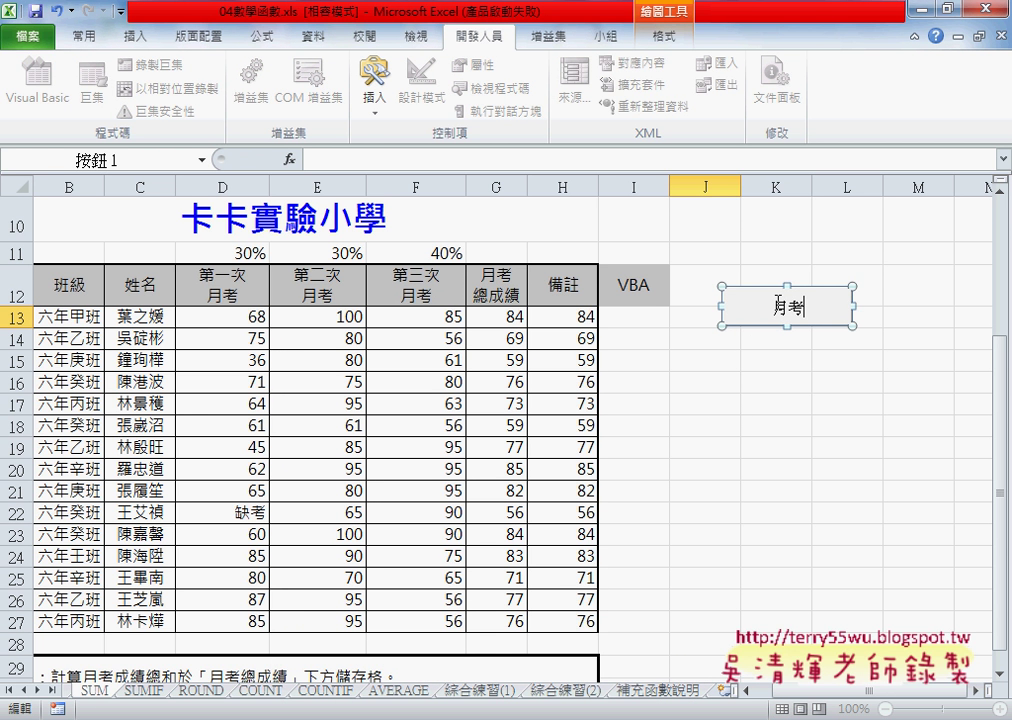
left_click(776, 403)
Step: Copy the 月考 button and paste the duplicate just below the first
left_click(800, 316, "ctrl")
right_click(798, 320)
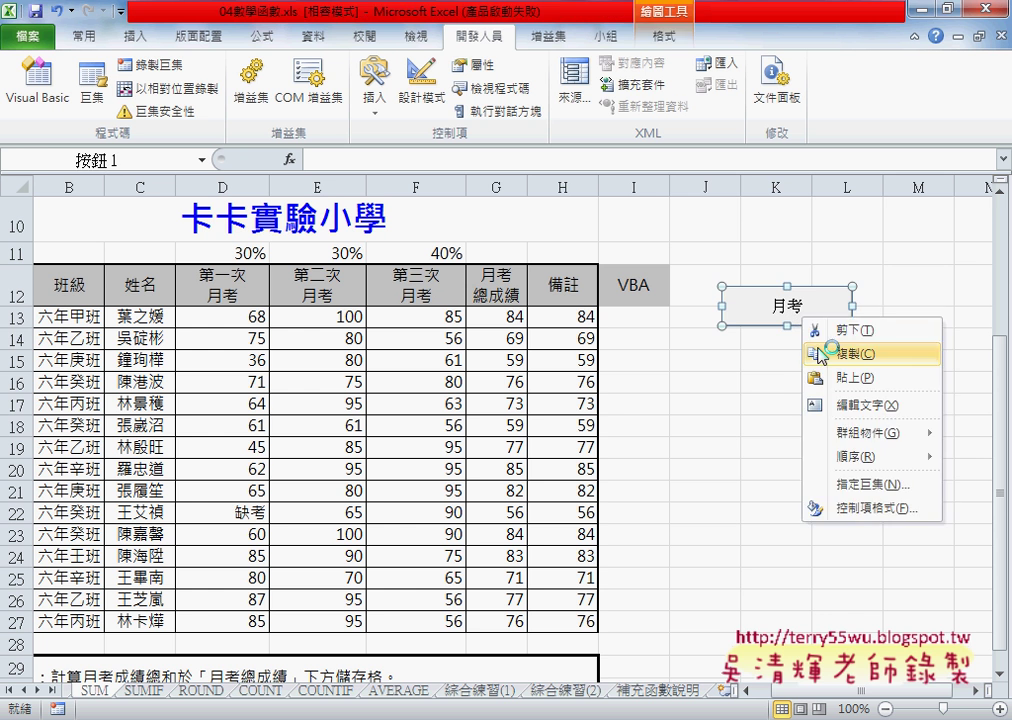
key("Escape")
left_click(728, 341)
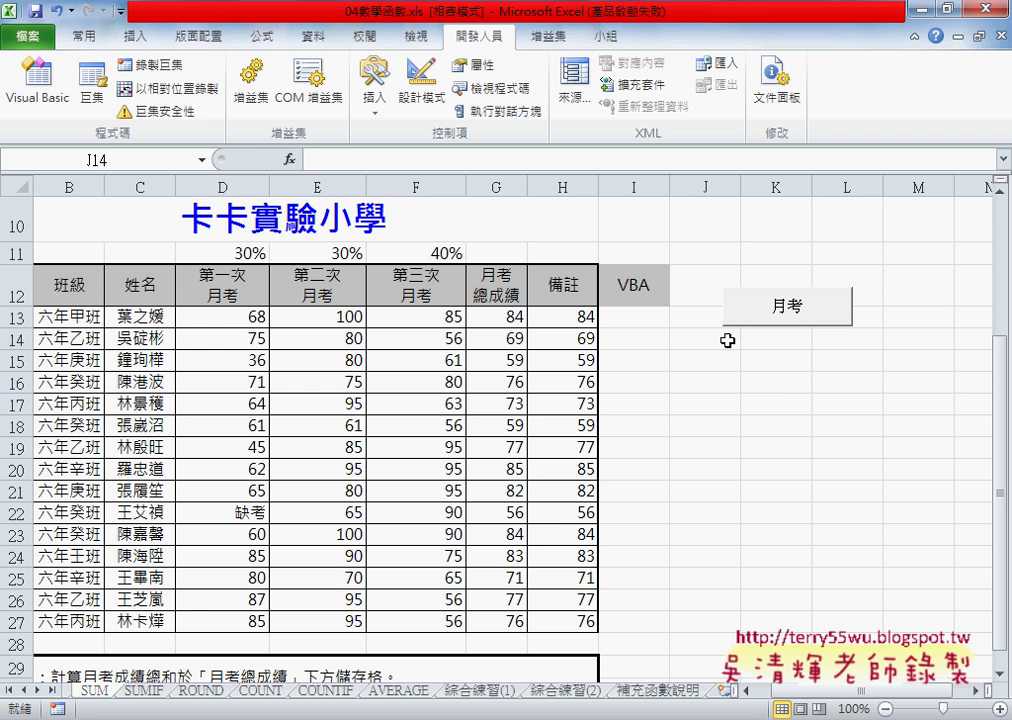
key("ctrl+v")
left_click_drag(754, 354, 757, 338)
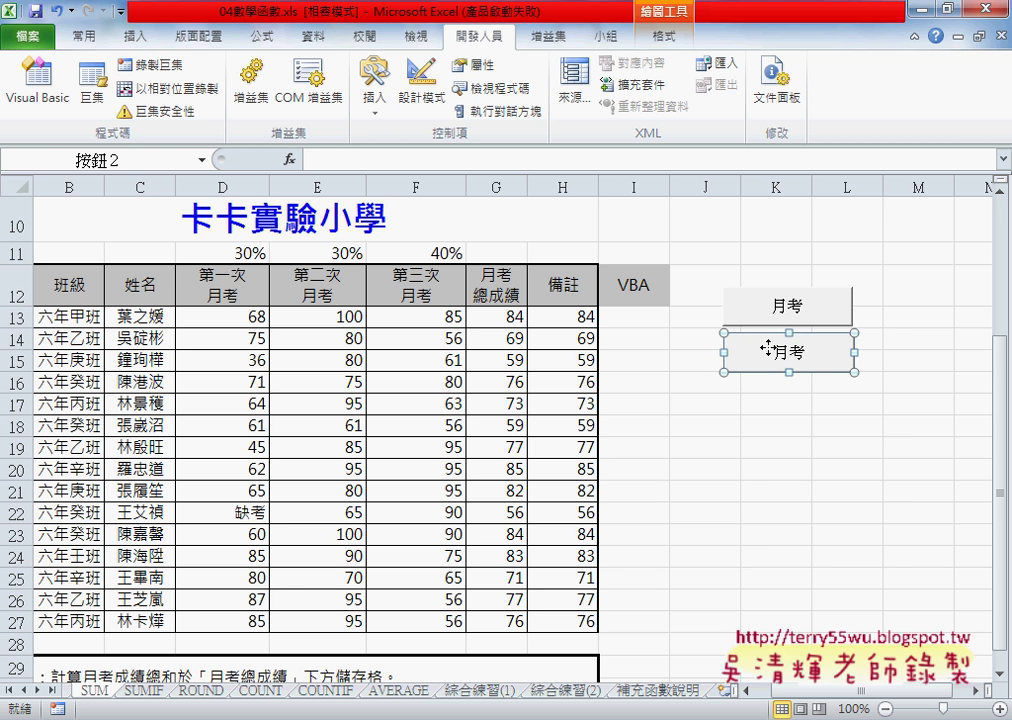
Step: Assign the 月考清除 macro to the second button and relabel it 月考清除
right_click(735, 345)
left_click(795, 512)
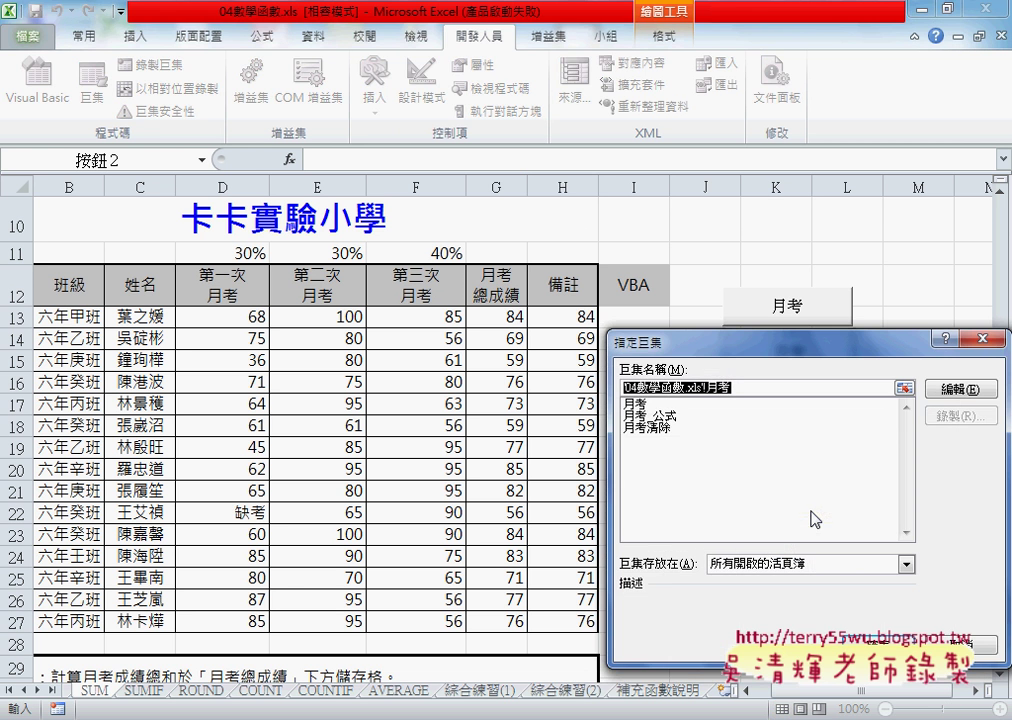
left_click(652, 427)
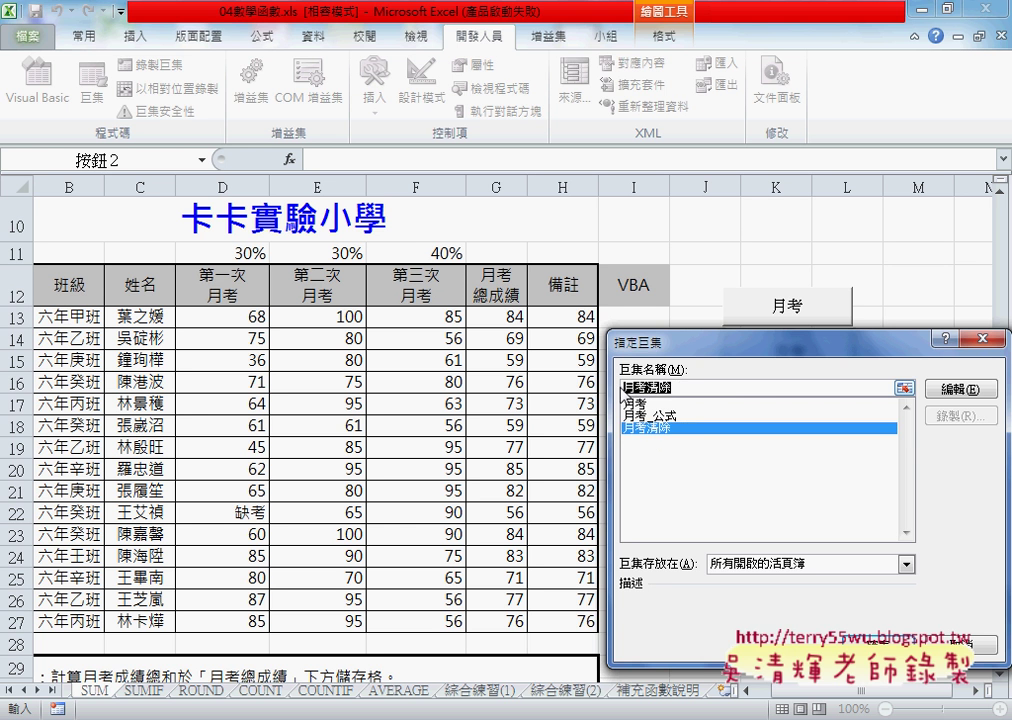
key("Return")
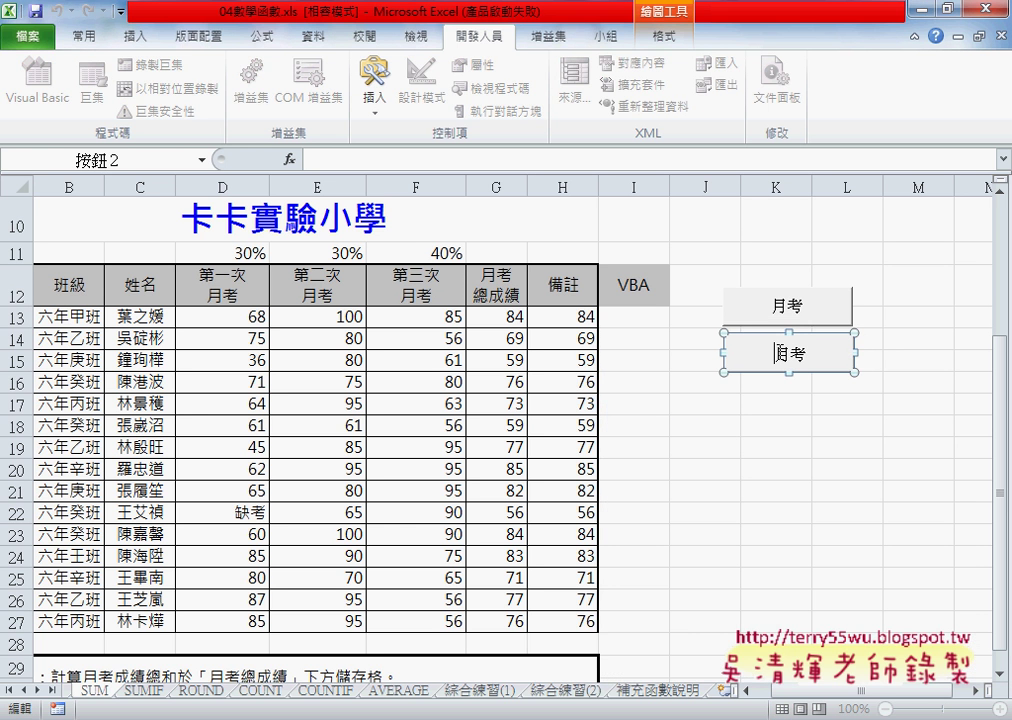
key("Delete")
key("Delete")
type("月考清除")
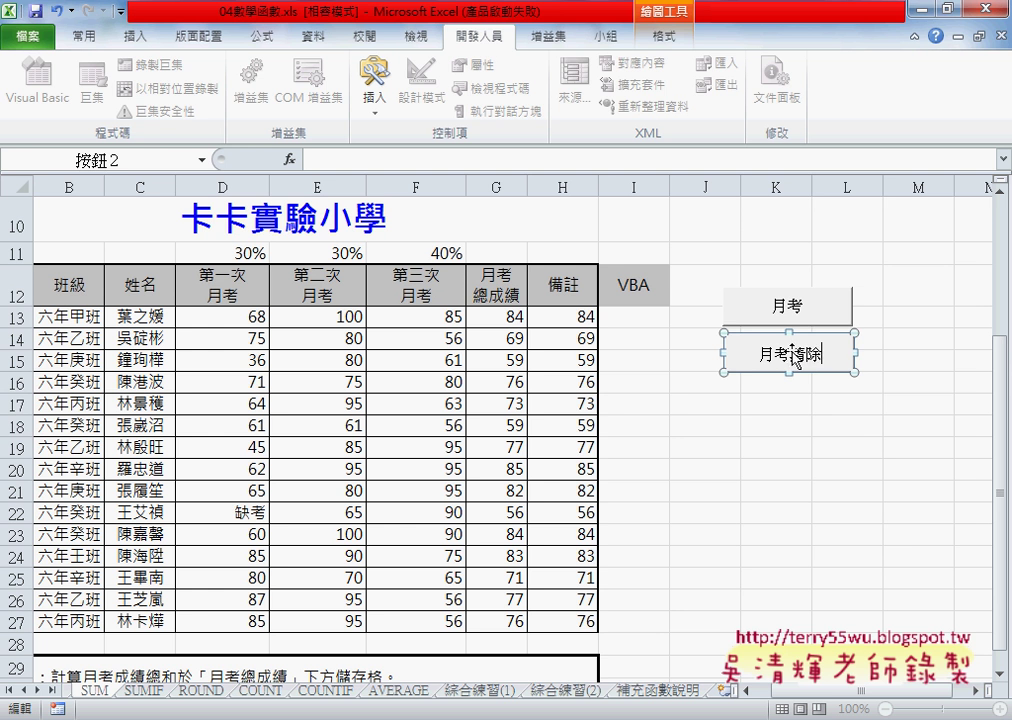
left_click(846, 403)
Step: Run the 月考 macro, filling I13:I27 with weighted totals like 84.4
right_click(823, 358)
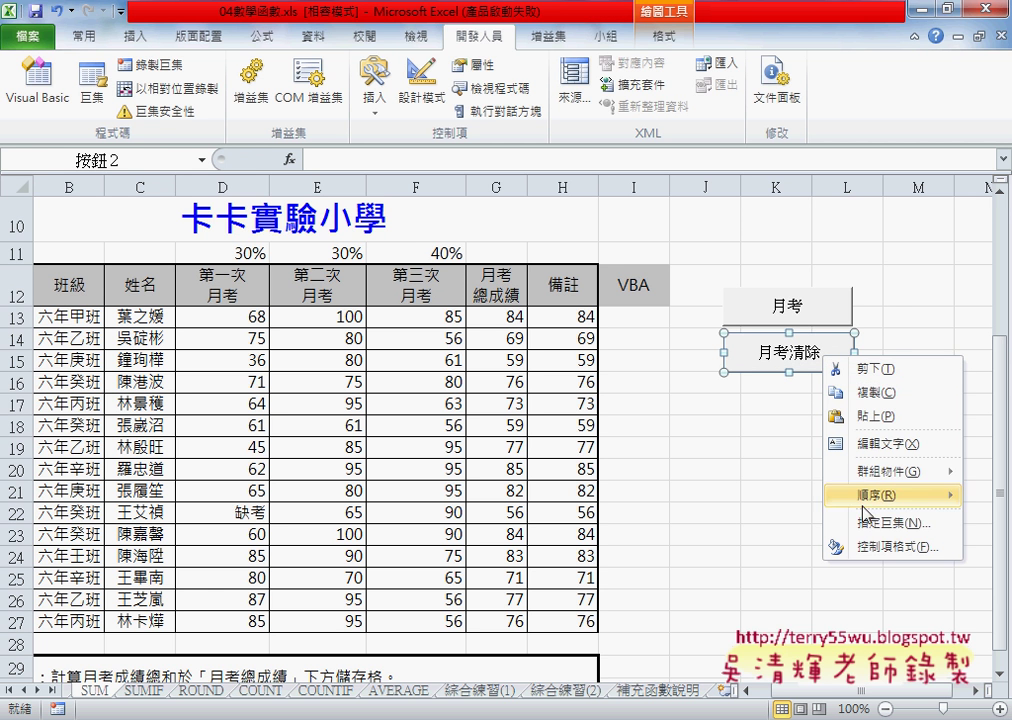
left_click(795, 350)
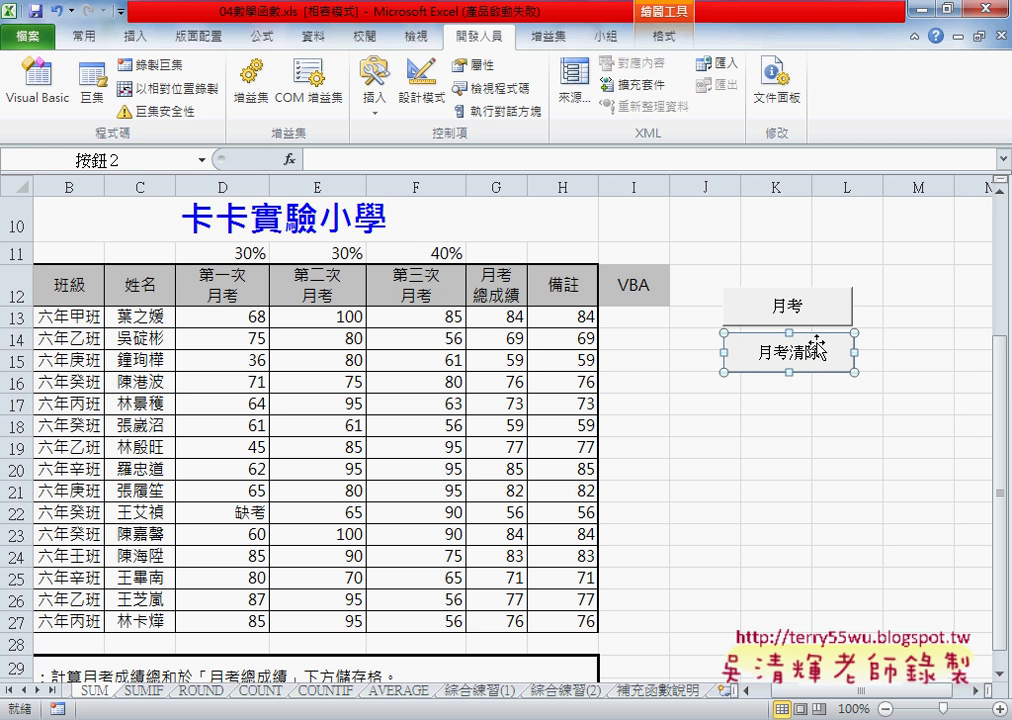
left_click(918, 316)
left_click(823, 313)
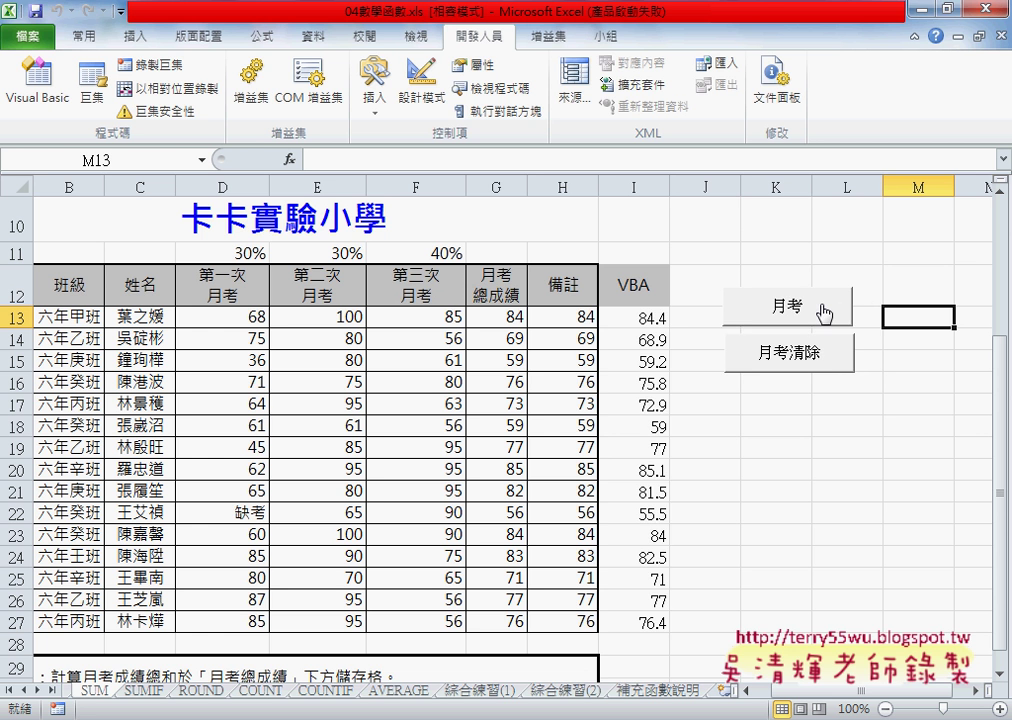
Step: Clear with 月考清除, refill with 月考 (84.4, 68.9…), and compare against H13's SUMPRODUCT formula
left_click(825, 354)
left_click(823, 313)
left_click(584, 321)
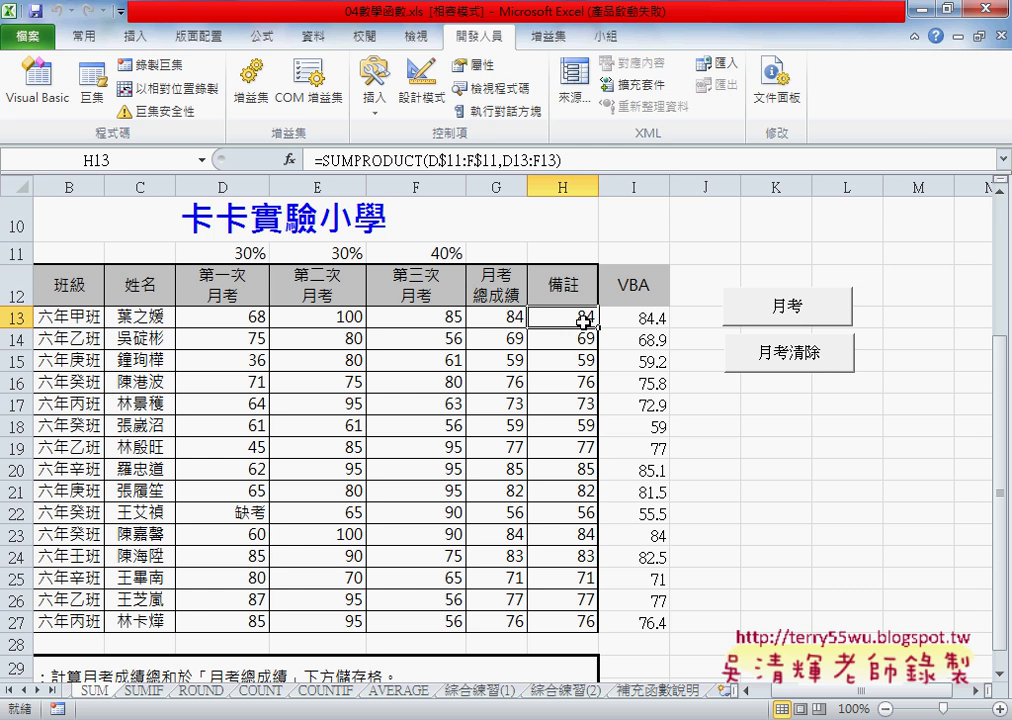
left_click(90, 38)
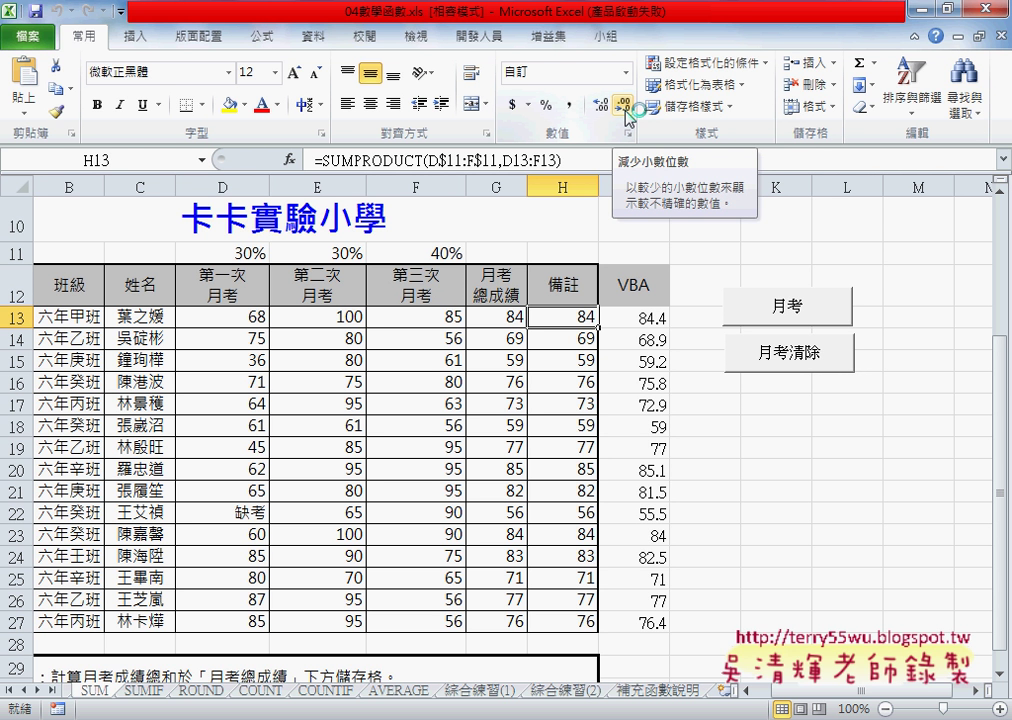
right_click(571, 318)
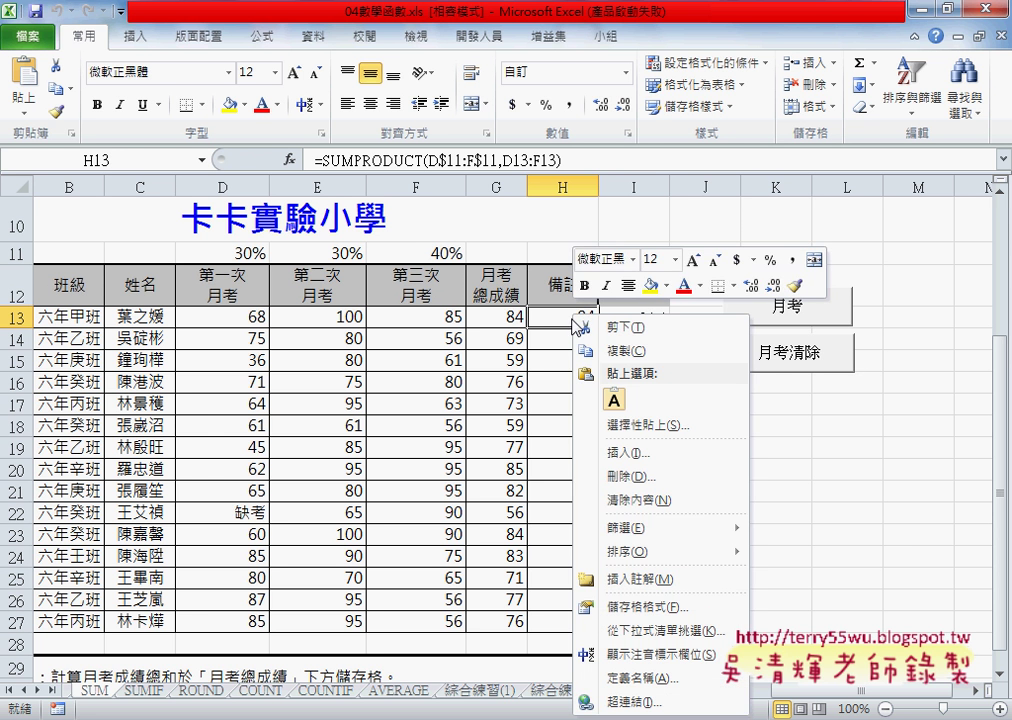
left_click(671, 605)
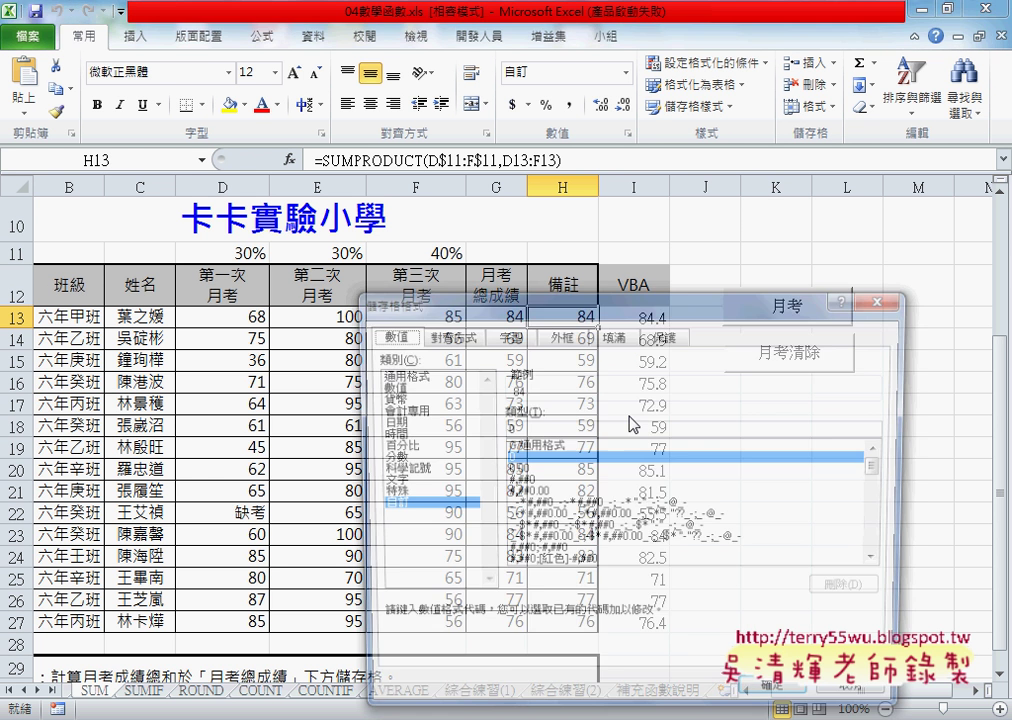
left_click_drag(610, 308, 551, 184)
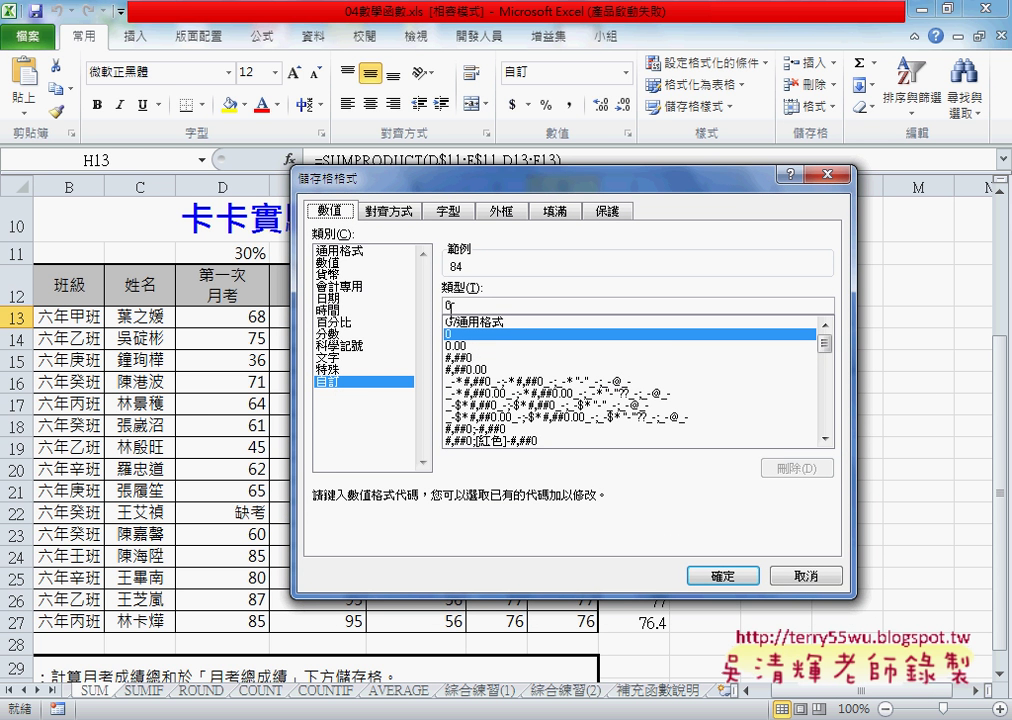
left_click(663, 336)
left_click(822, 578)
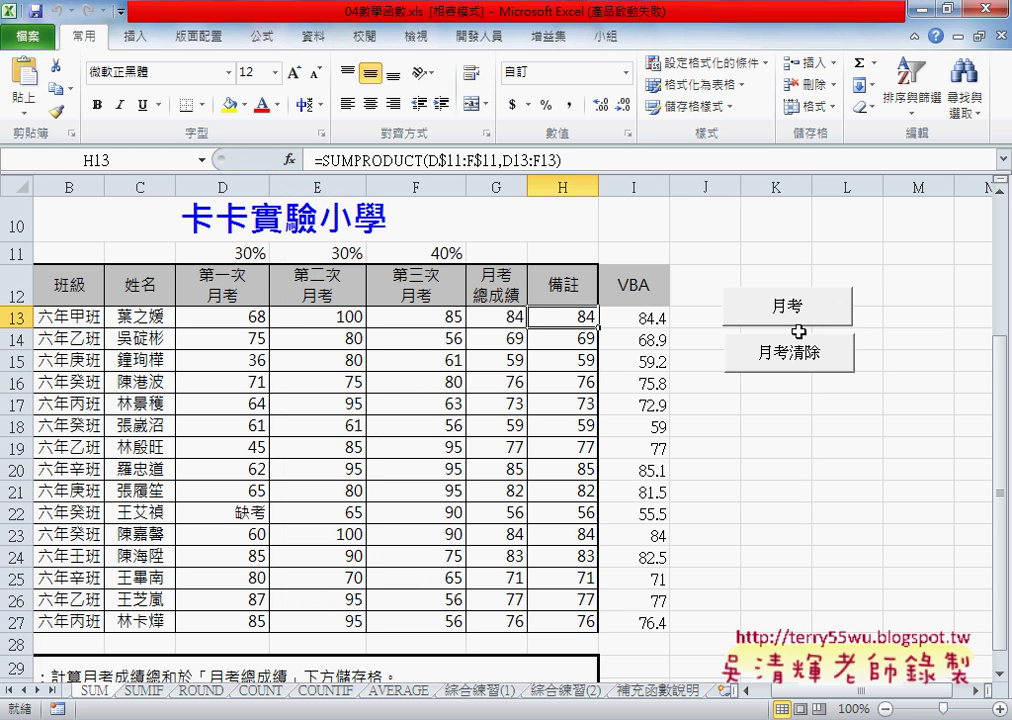
Step: Open the 月考 button's macro code via 指定巨集 > 編輯 and enlarge the editor
right_click(800, 318)
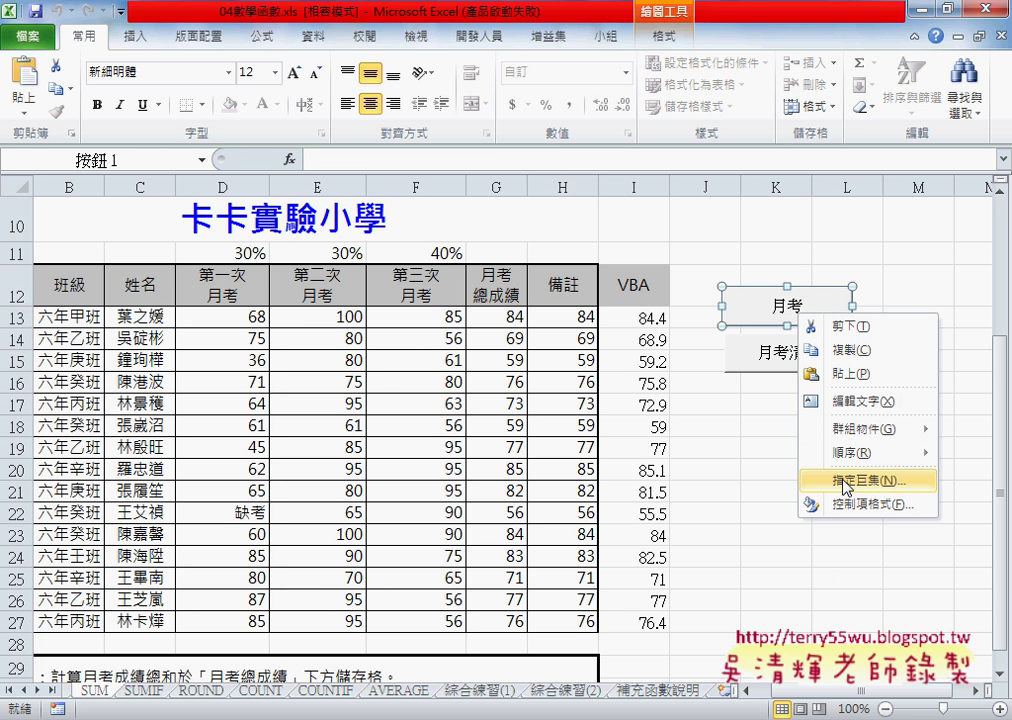
left_click(845, 488)
left_click(967, 357)
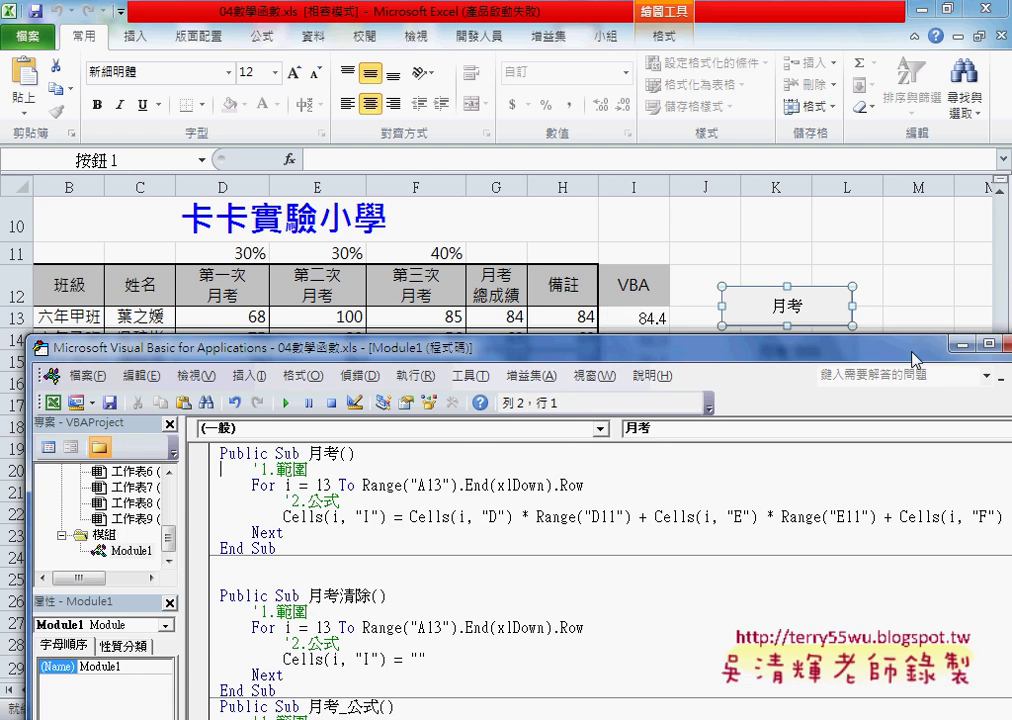
left_click_drag(714, 352, 665, 97)
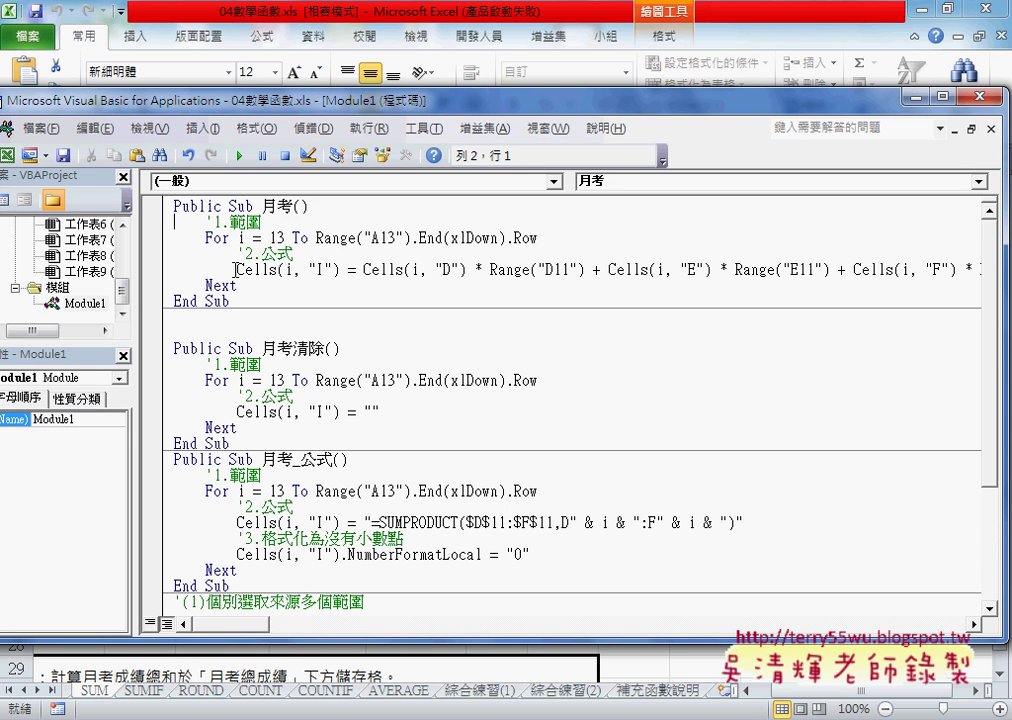
left_click_drag(237, 269, 342, 270)
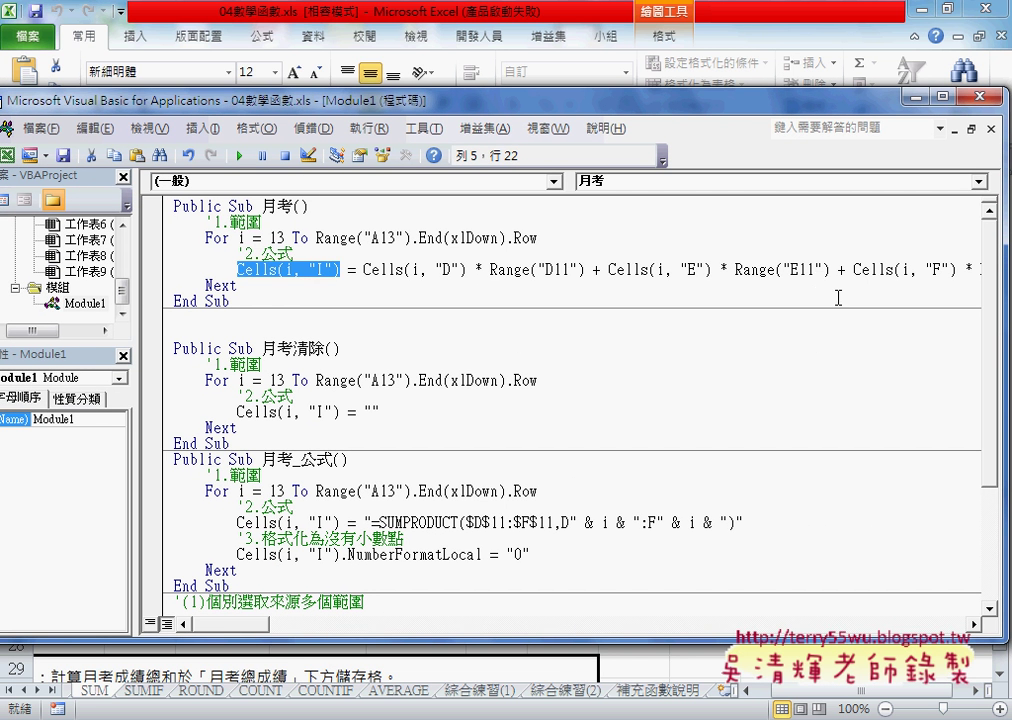
Step: Add a new line after the Cells formula and type cells() with the cursor inside
key("End")
key("Return")
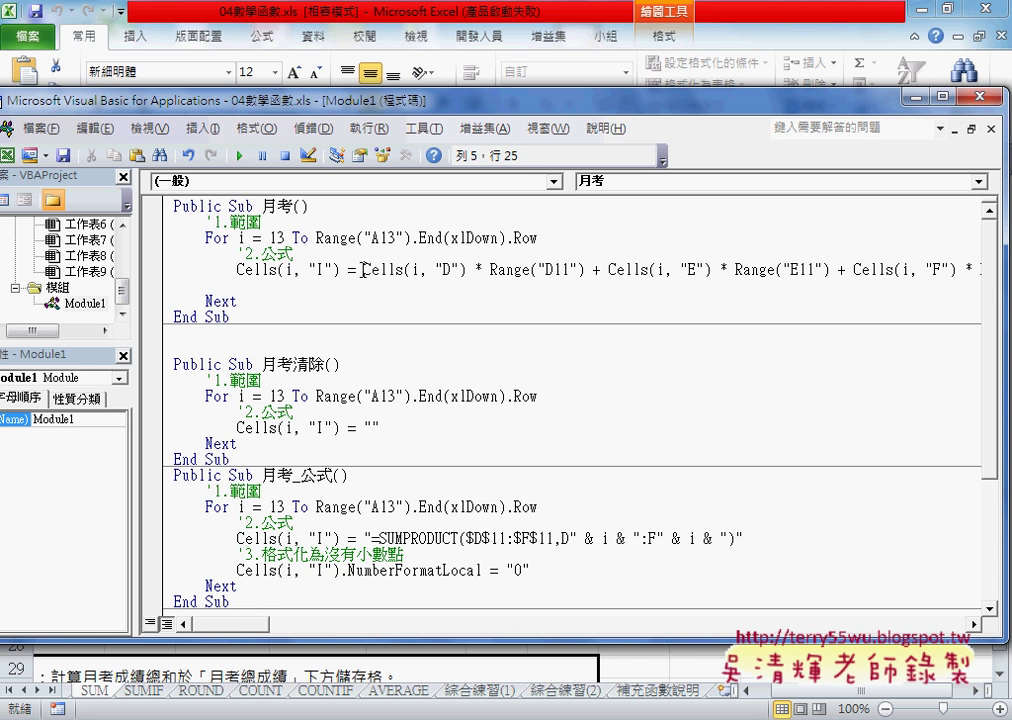
left_click_drag(364, 270, 880, 272)
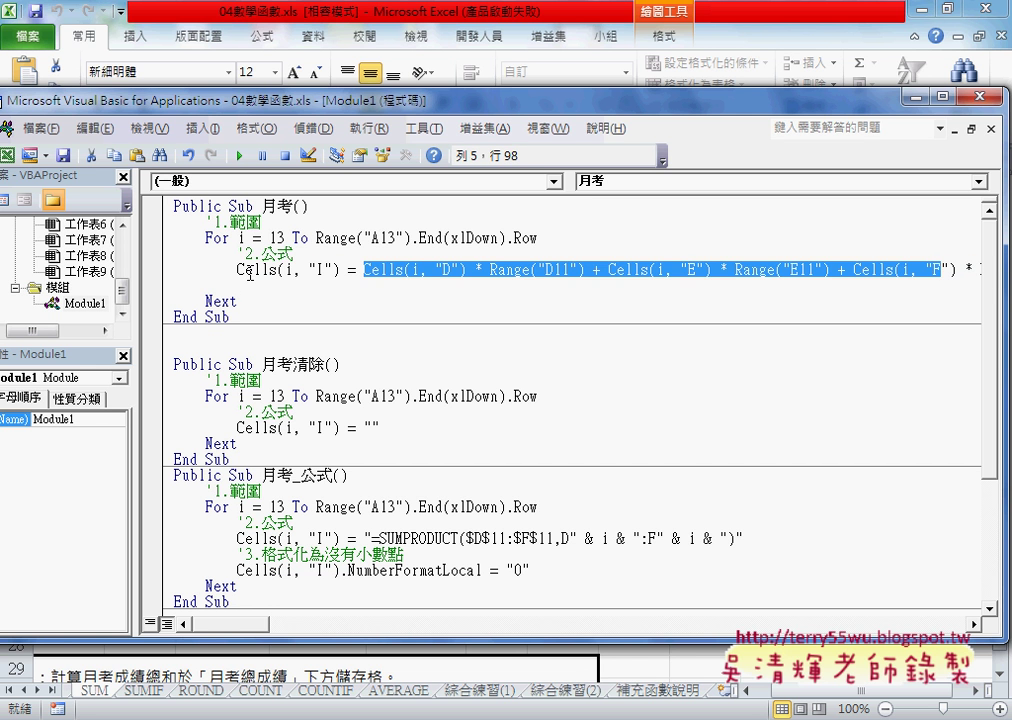
left_click(291, 286)
type("c")
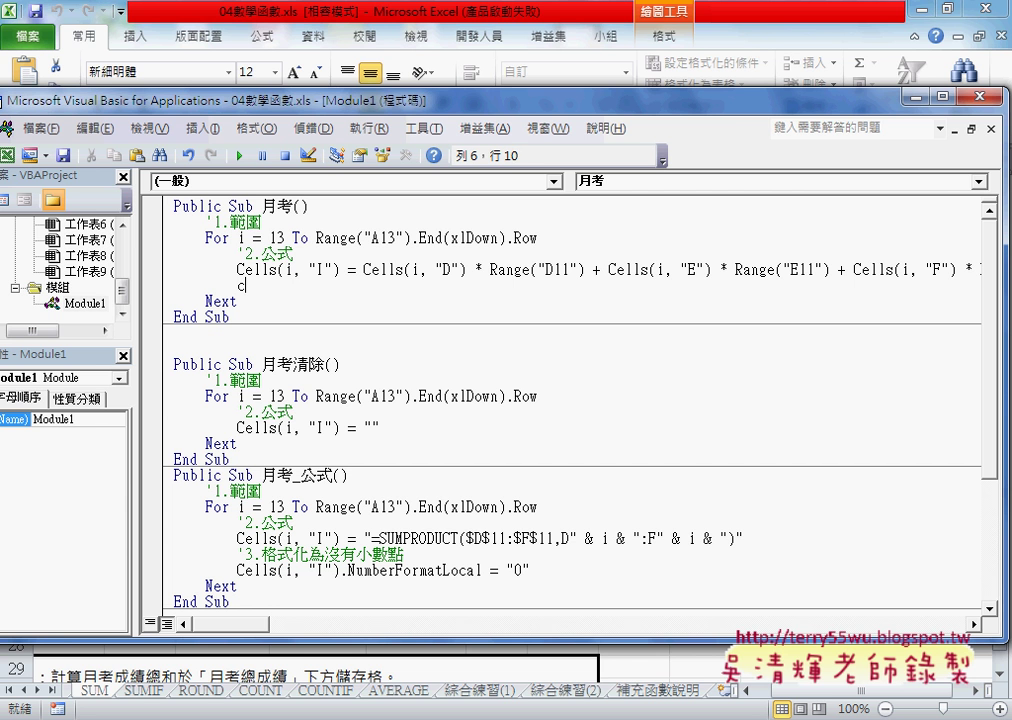
type("ells")
type(".")
key("BackSpace")
type("().")
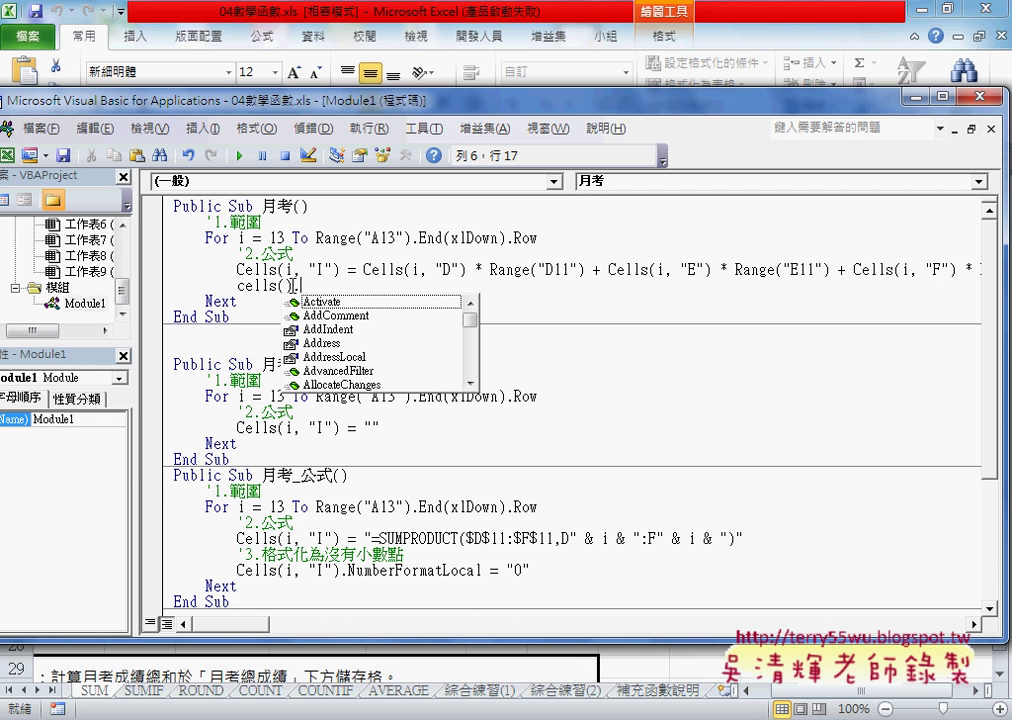
key("BackSpace")
key("Left")
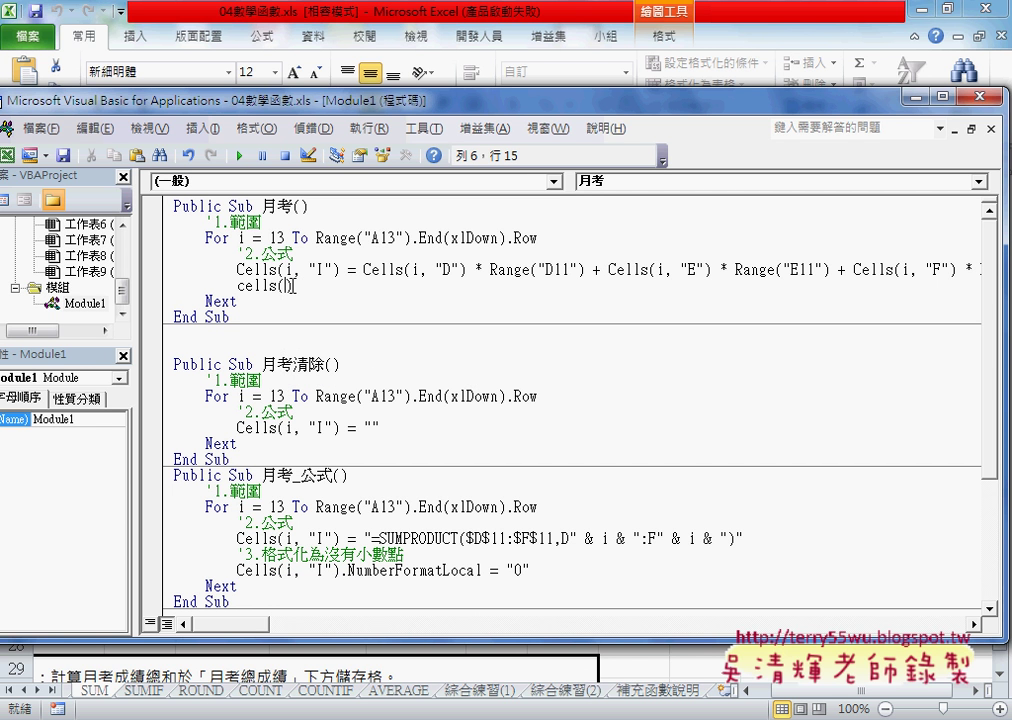
Step: Copy the (i, "I") argument from the formula line onto the new Cells line
left_click_drag(293, 287, 278, 287)
key("Delete")
left_click(281, 270)
left_click_drag(276, 270, 340, 270)
key("ctrl+c")
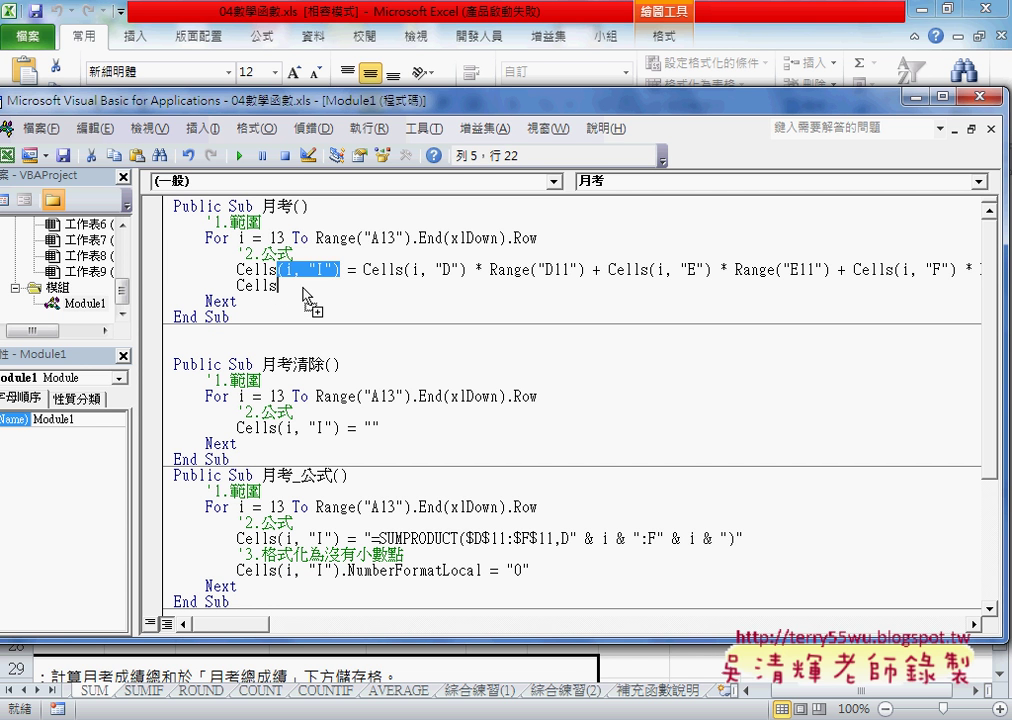
left_click(350, 288)
key("ctrl+v")
type(".")
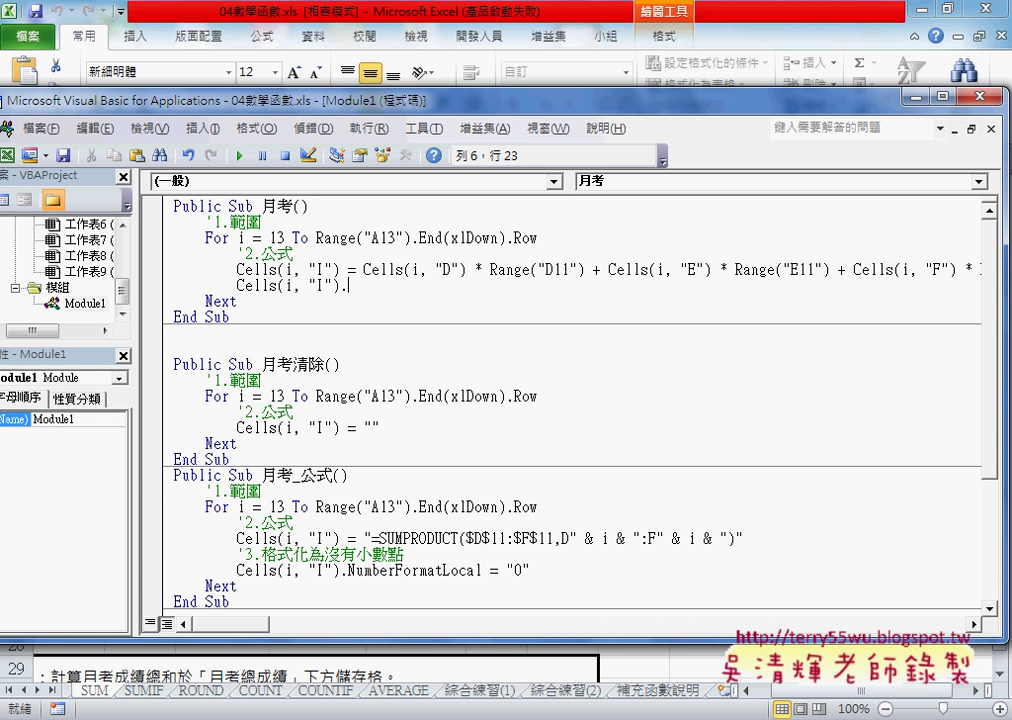
key("BackSpace")
key("BackSpace")
key("BackSpace")
key("BackSpace")
key("BackSpace")
key("BackSpace")
key("BackSpace")
key("BackSpace")
key("BackSpace")
Step: Complete the line as Cells(i, "I").NumberFormatLocal = "0" and highlight its Cells(i, "I") target
type(".")
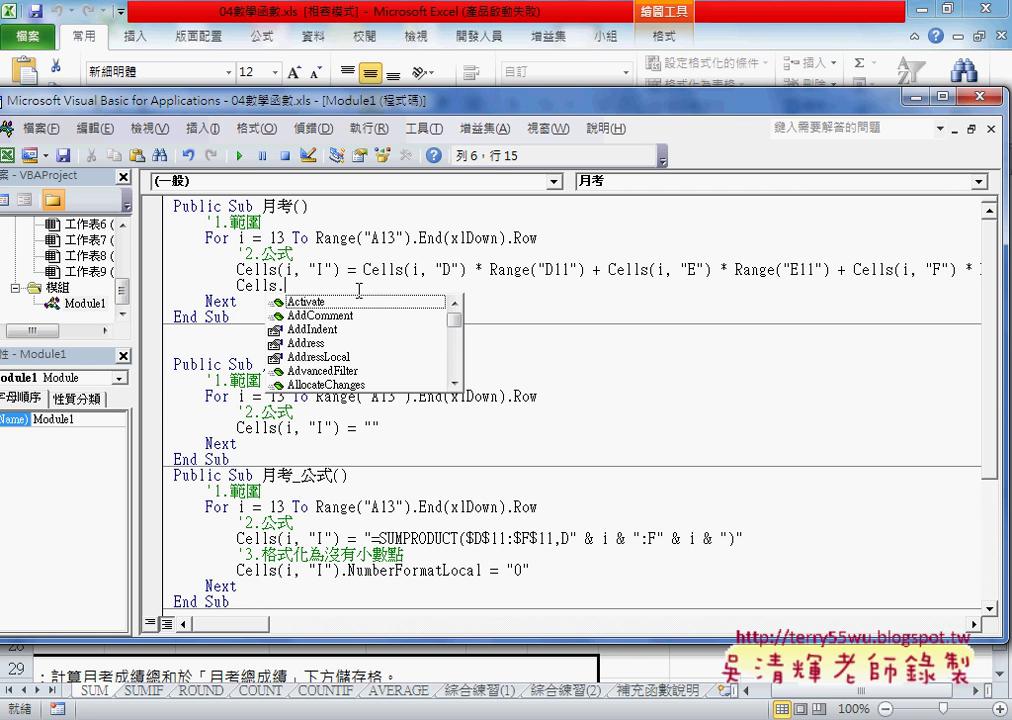
type("n")
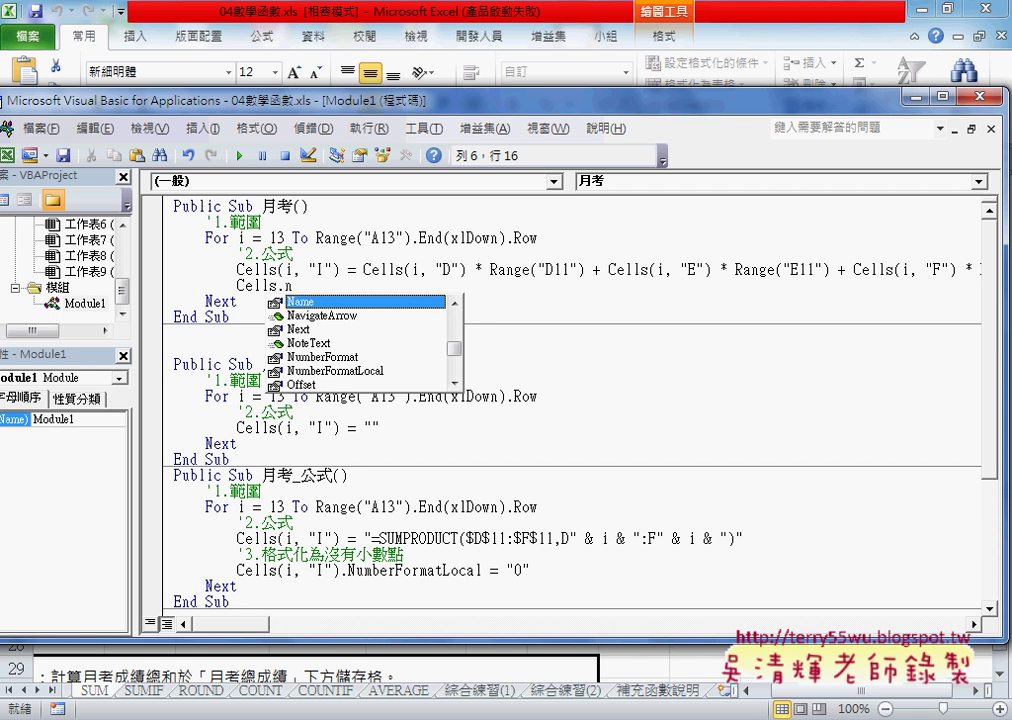
key("Down")
key("Down")
key("Down")
key("Down")
key("Down")
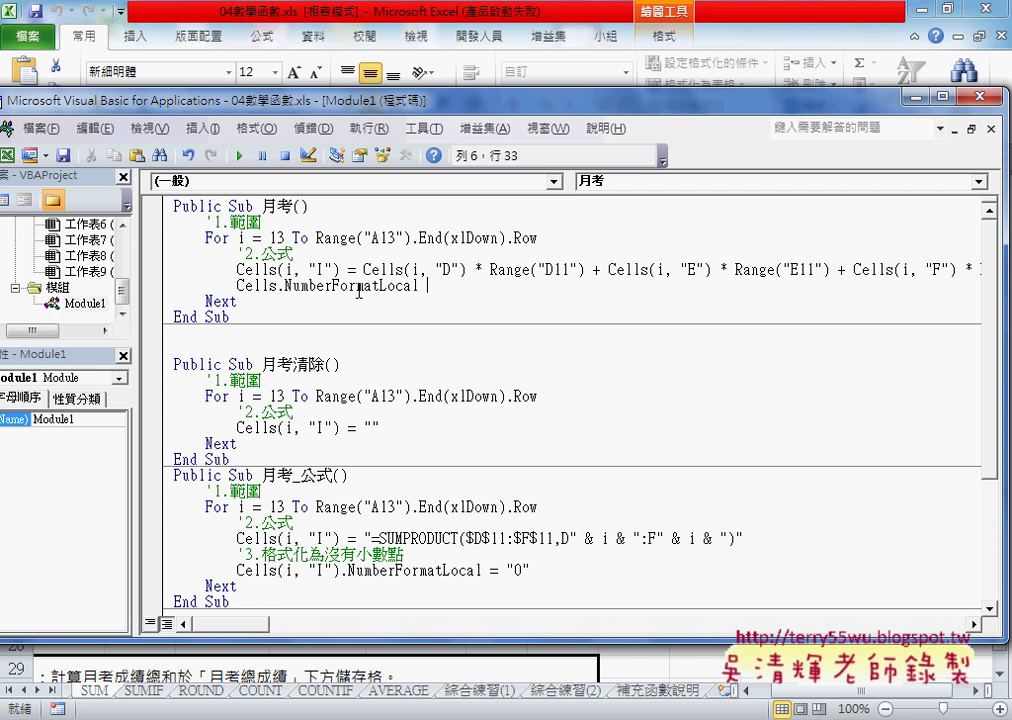
type("=")
type("\"\"")
key("Left")
type("0")
key("shift+Left")
mouse_move(343, 270)
left_mouse_down()
mouse_move(286, 270)
mouse_move(283, 291)
left_mouse_up()
key("shift+Left")
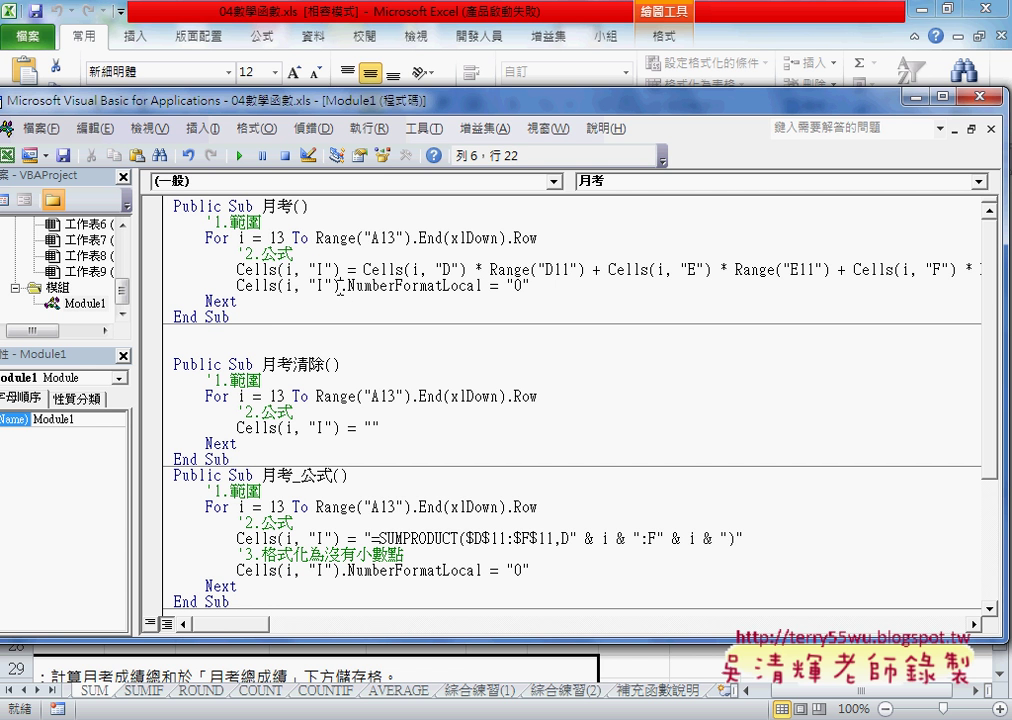
key("shift+Left")
key("shift+Left")
key("shift+Left")
key("shift+Left")
key("shift+Left")
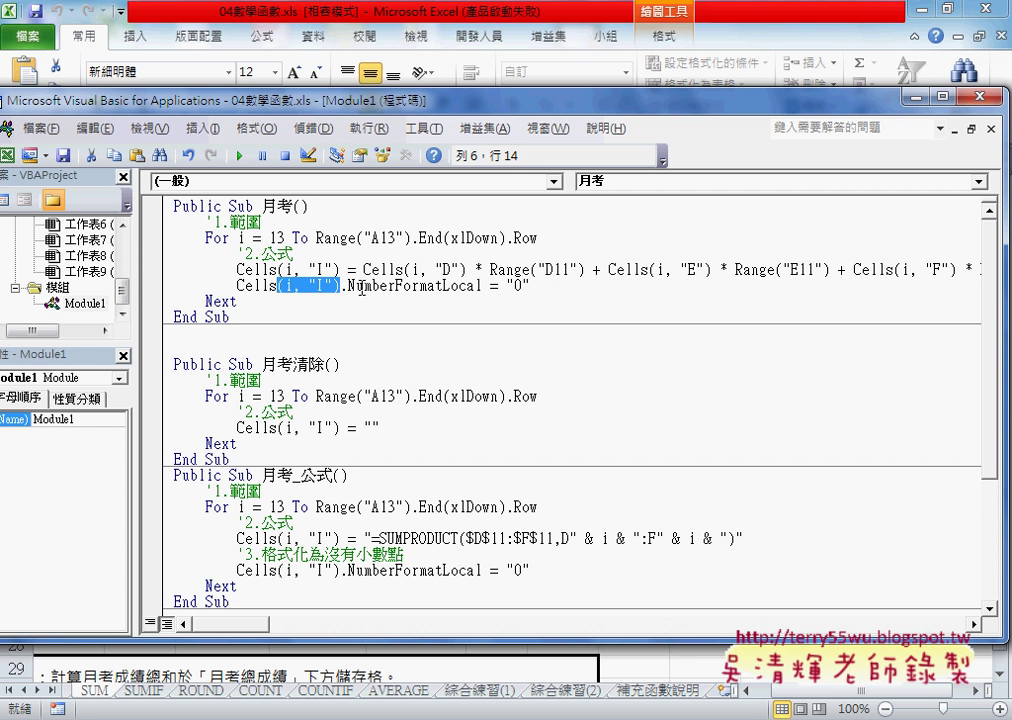
Step: Highlight NumberFormatLocal, the Cells target and the "0" code, then narrow the editor beside the worksheet
left_click_drag(341, 287, 483, 287)
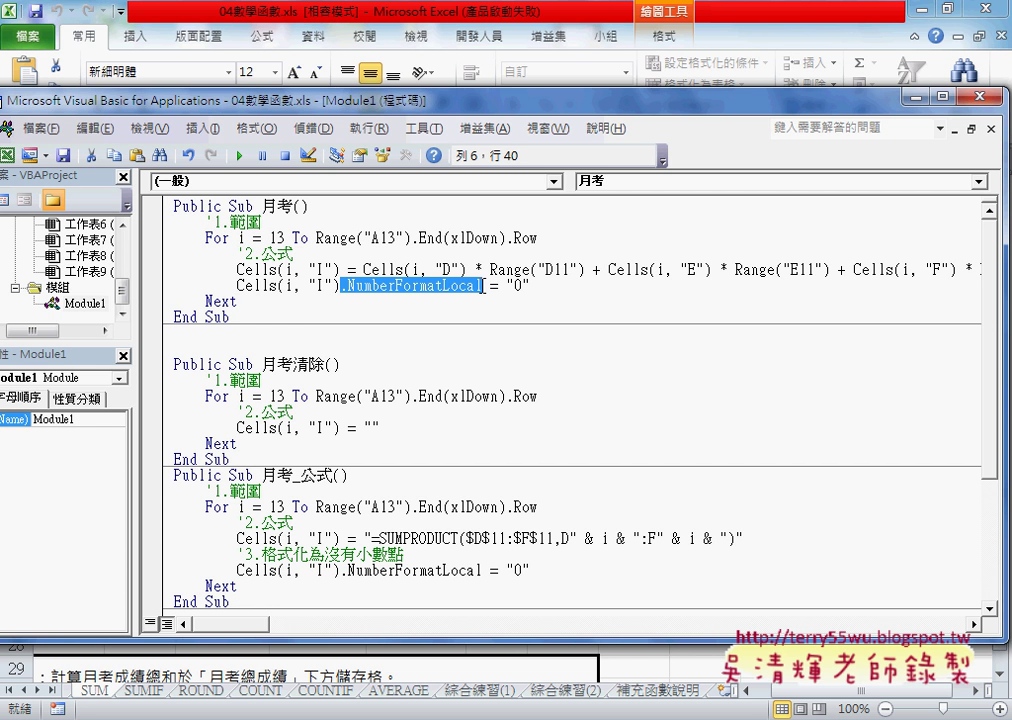
left_click(285, 300)
left_click_drag(237, 286, 447, 287)
left_click_drag(533, 287, 502, 288)
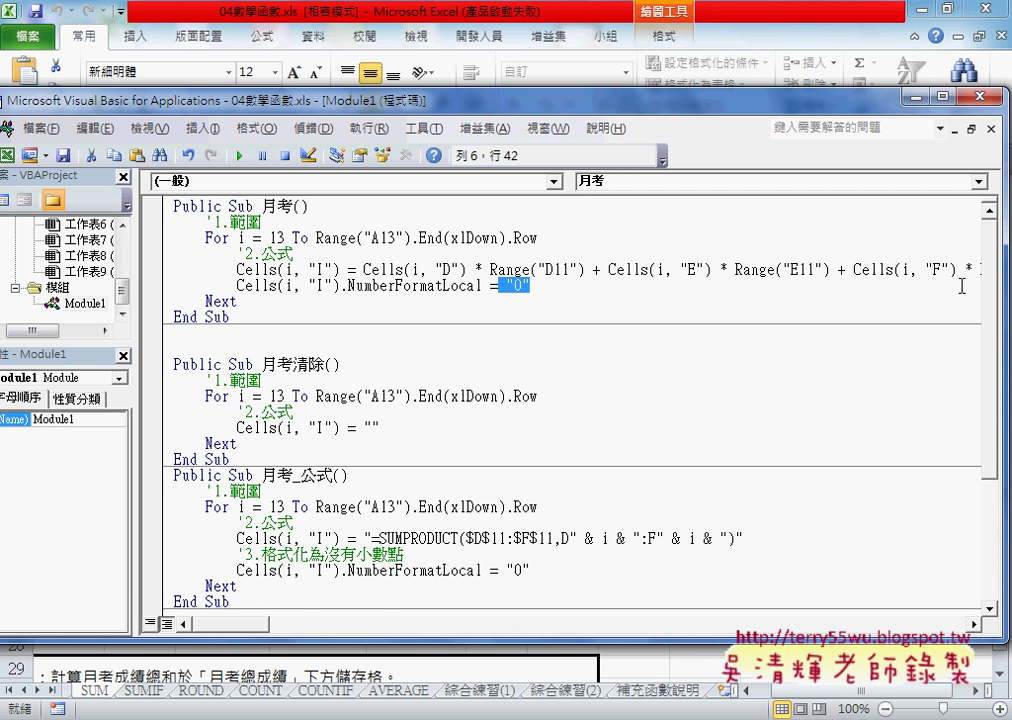
mouse_move(997, 311)
left_mouse_down()
mouse_move(578, 287)
mouse_move(605, 287)
left_mouse_up()
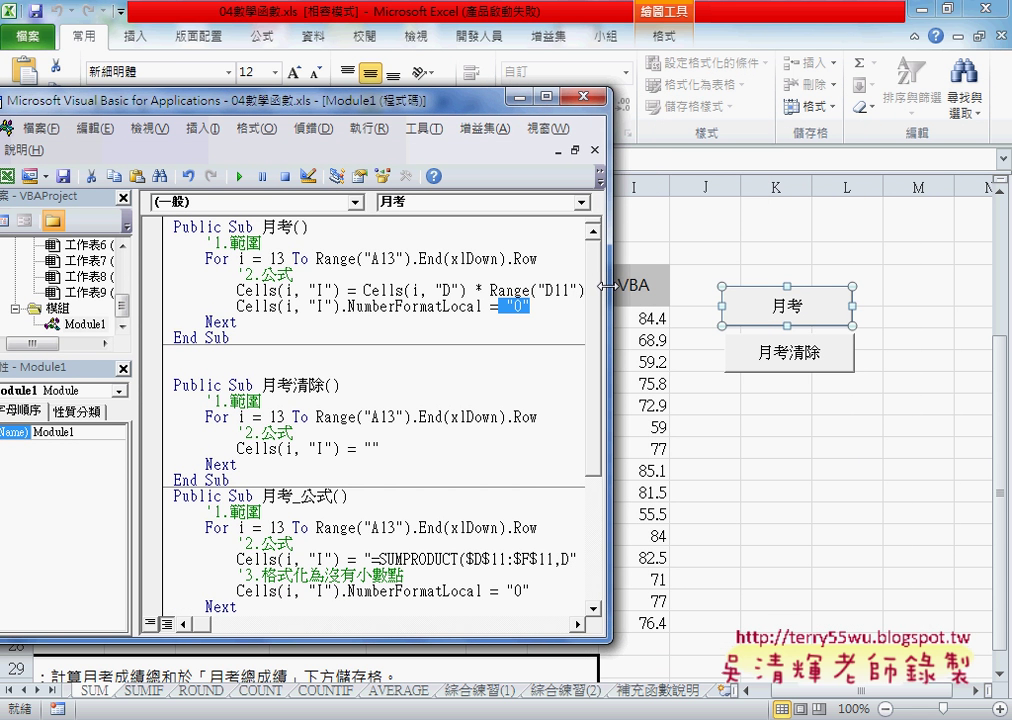
Step: Set a breakpoint on the NumberFormatLocal line, run 月考, then reset the paused macro
left_click(151, 306)
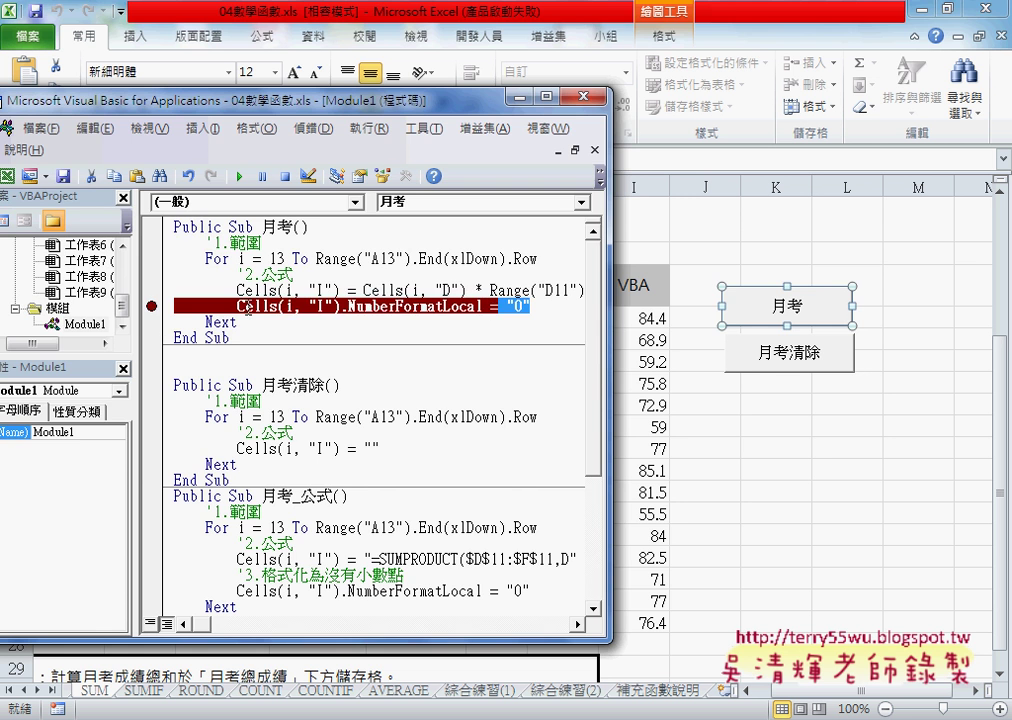
left_click(786, 420)
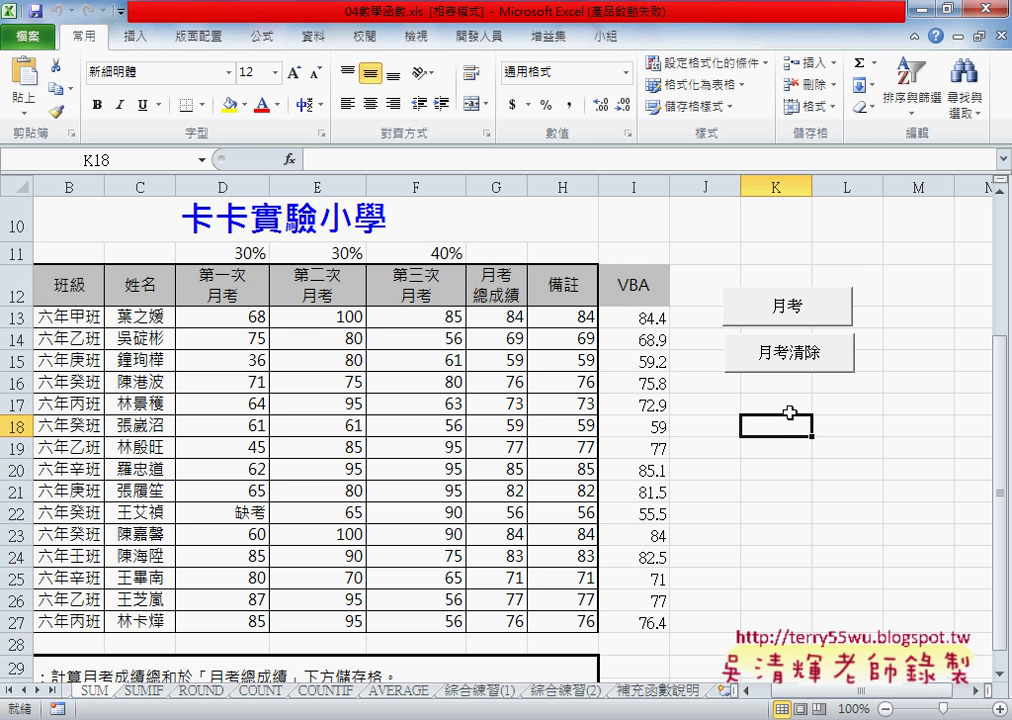
left_click(788, 316)
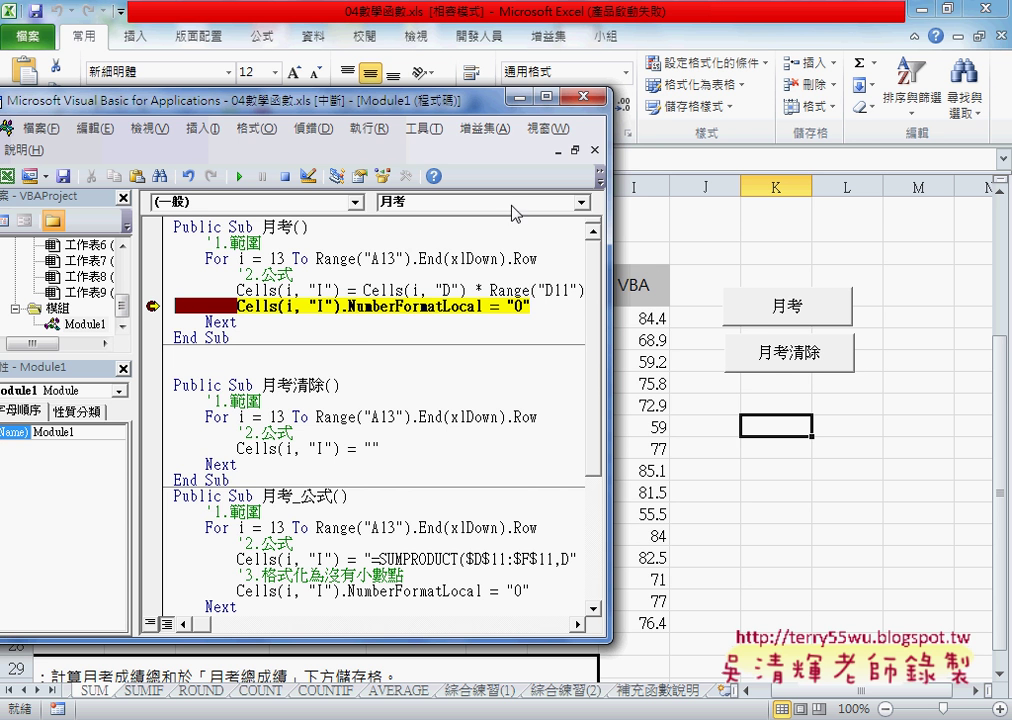
left_click(284, 176)
Step: Clear the VBA column with 月考清除, rerun 月考, and step past the format line with F8
left_click(787, 360)
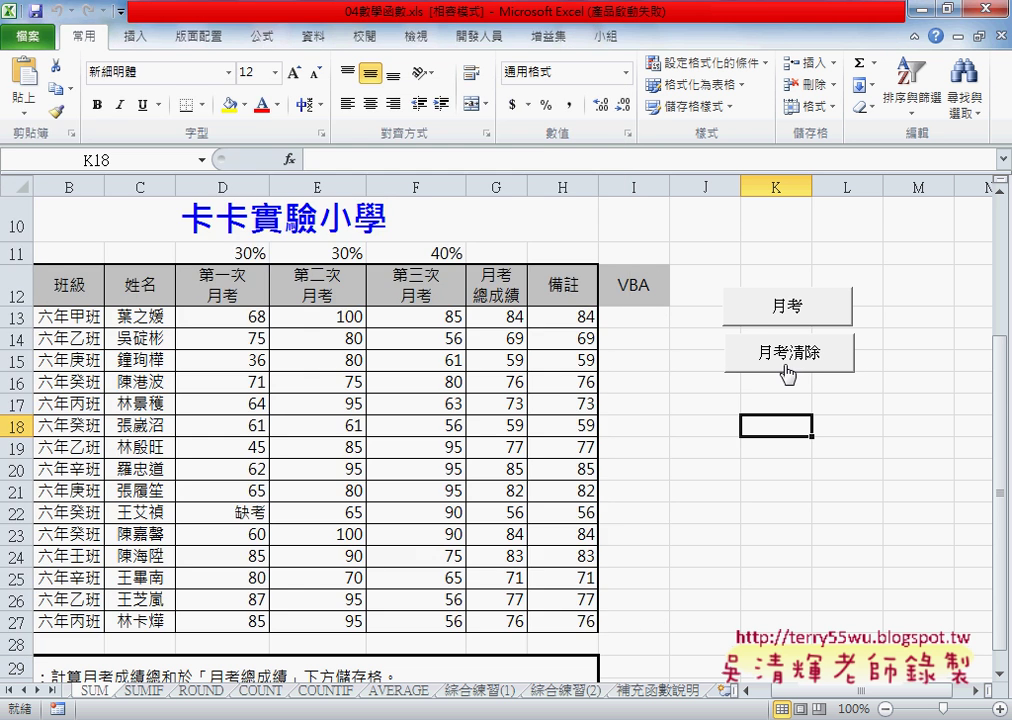
left_click(786, 306)
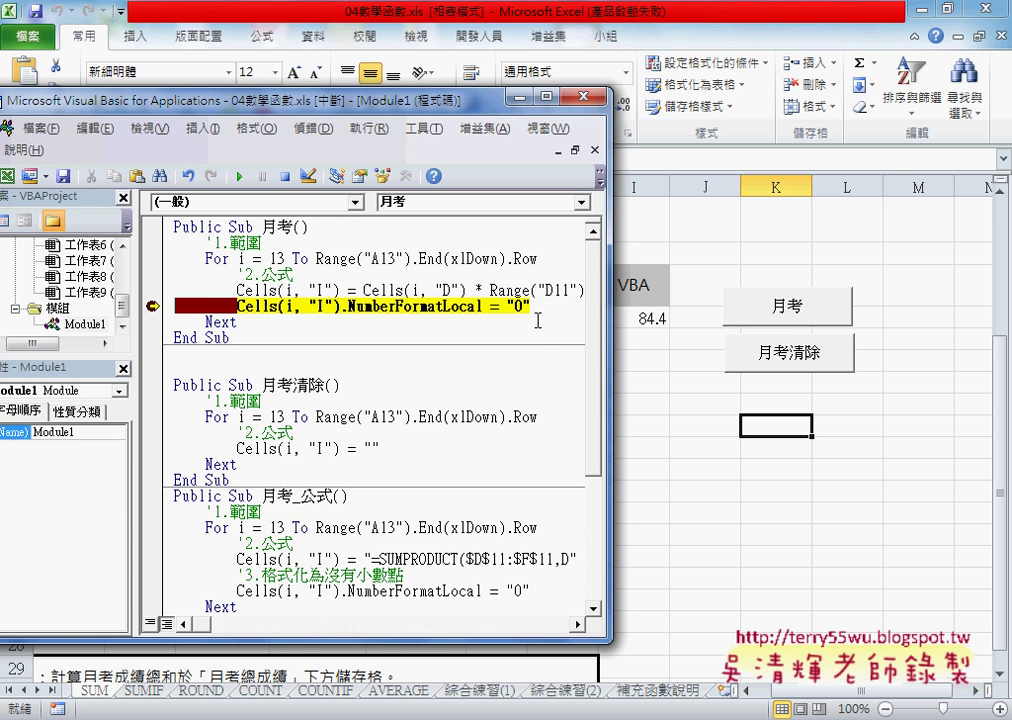
left_click_drag(610, 310, 573, 310)
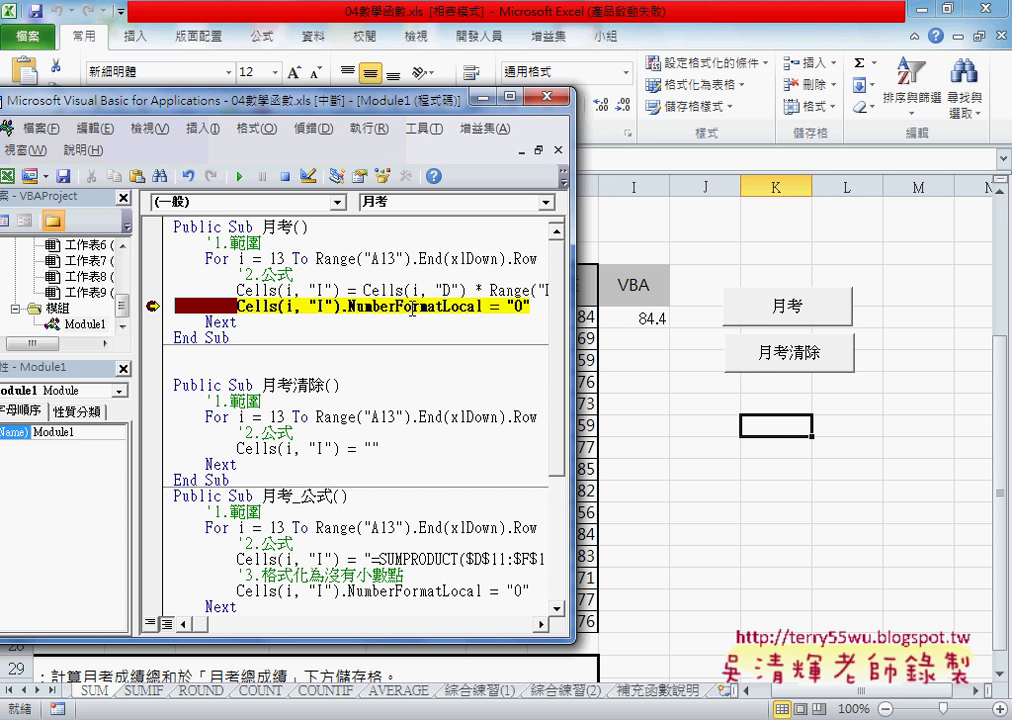
key("F8")
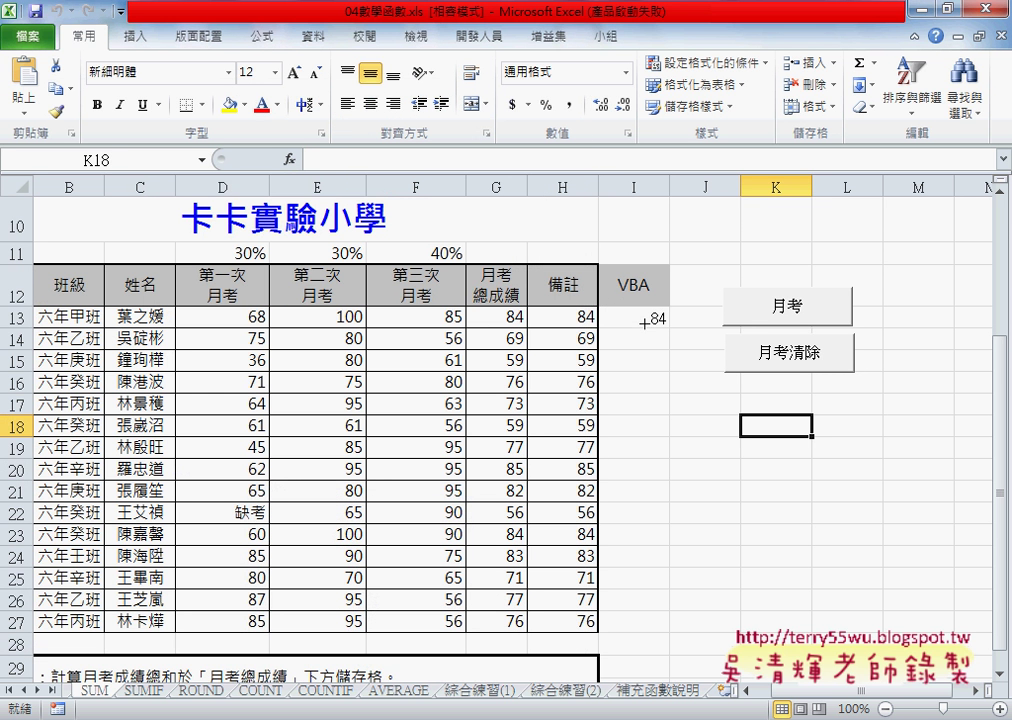
Step: Open Format Cells for I13 to reveal its custom number format "0"
left_click(640, 318)
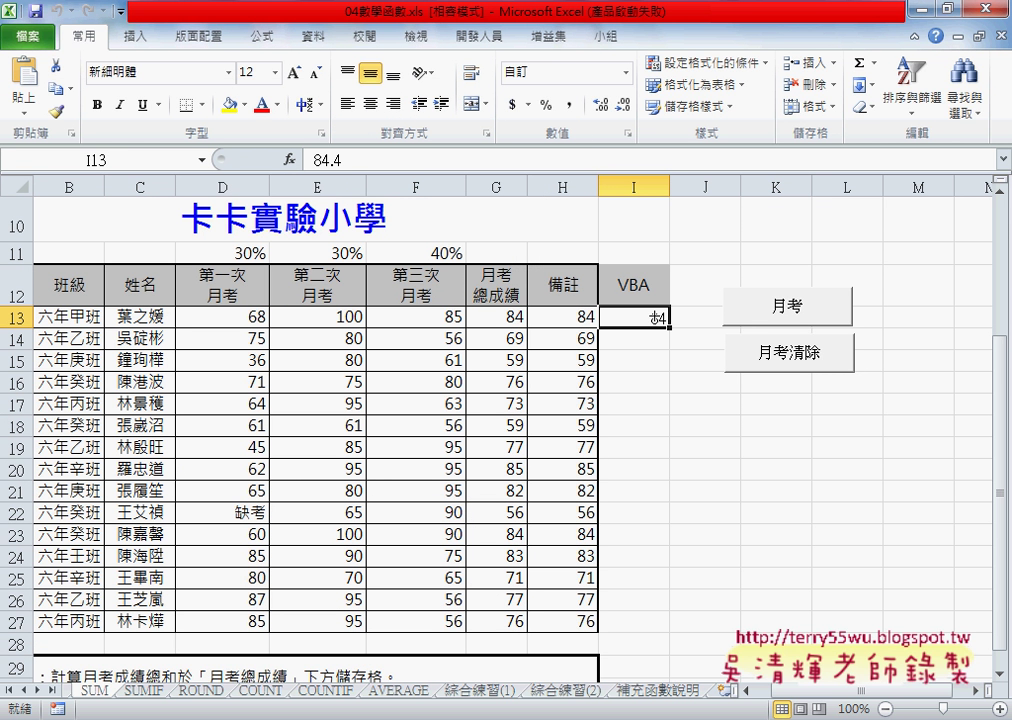
right_click(655, 317)
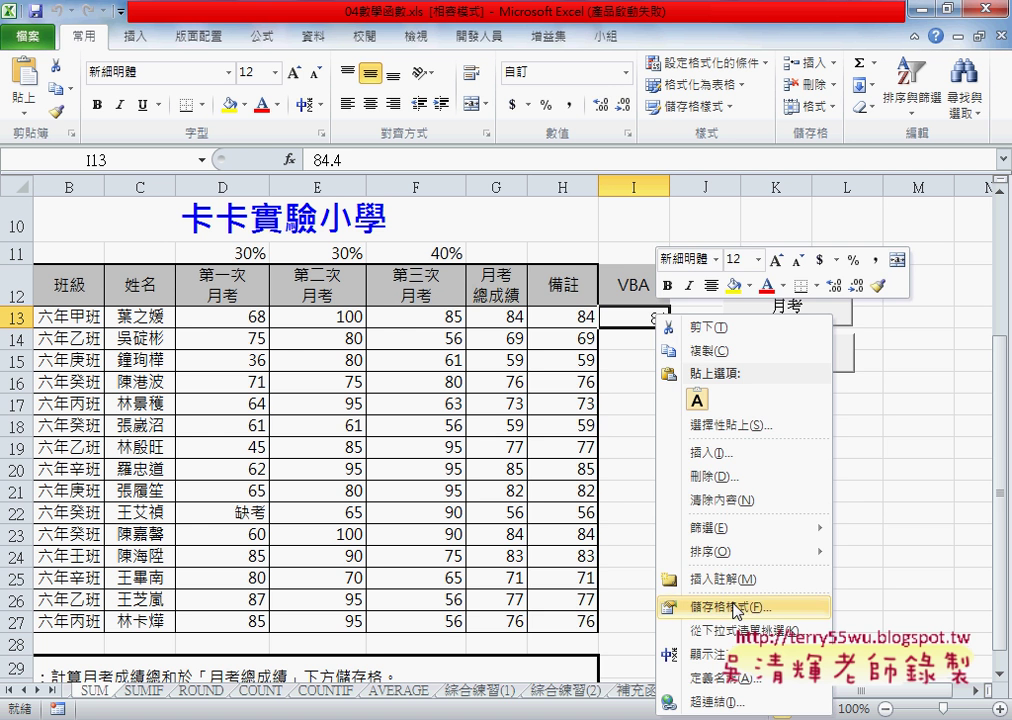
left_click(733, 604)
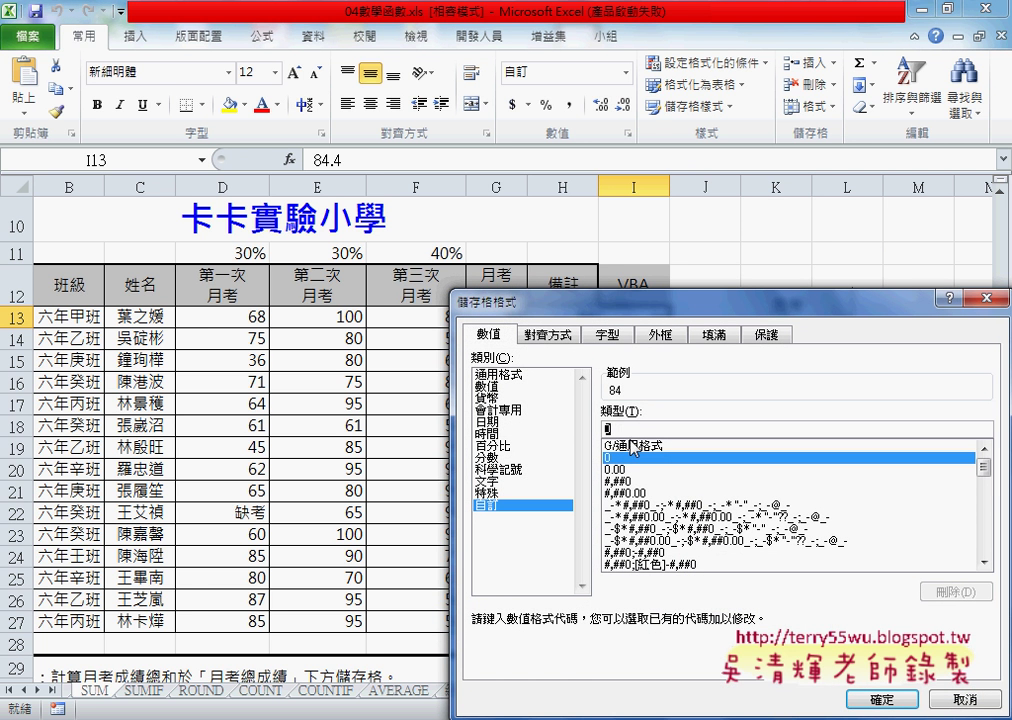
Step: Close Format Cells, point out I13's stored 84.4 in the formula bar, and return to the paused code
key("Return")
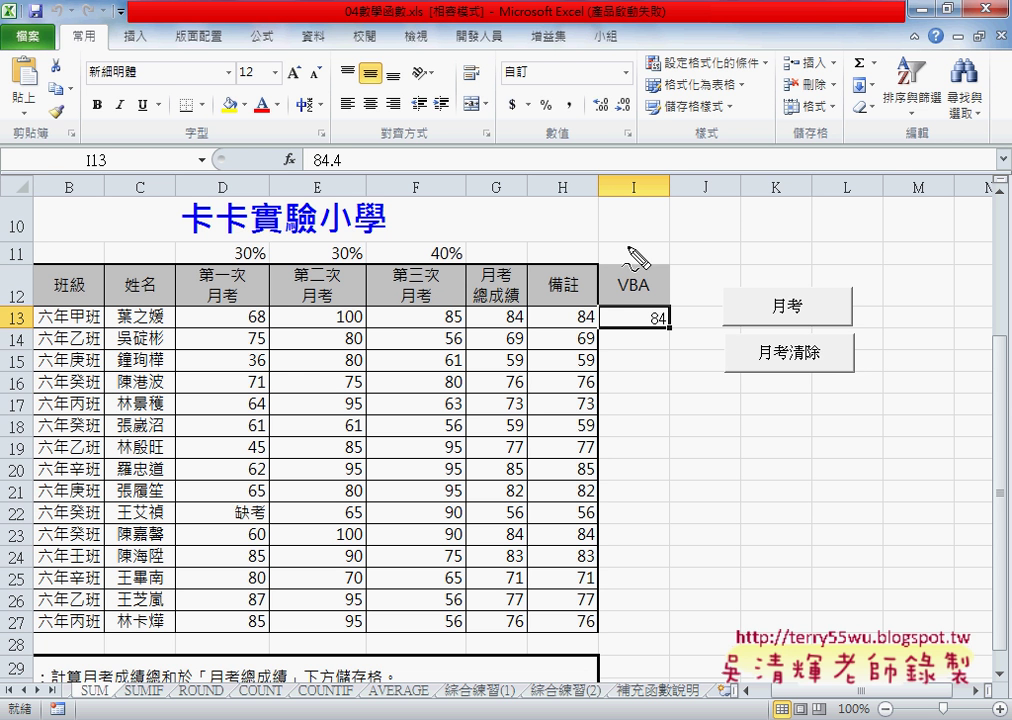
left_click_drag(355, 150, 350, 158)
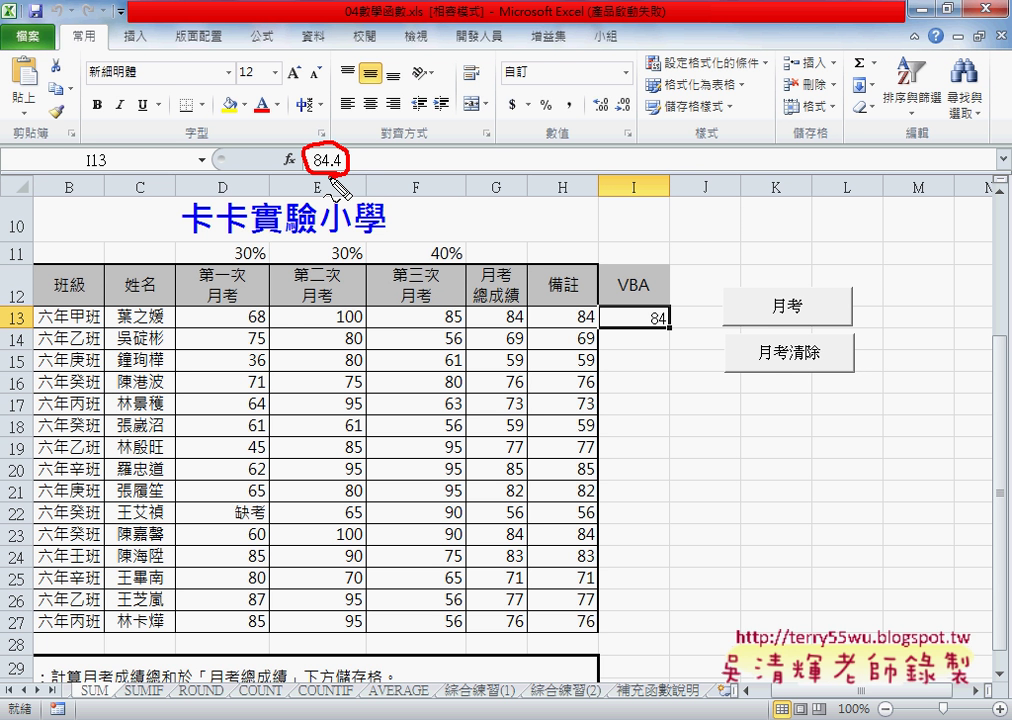
key("Escape")
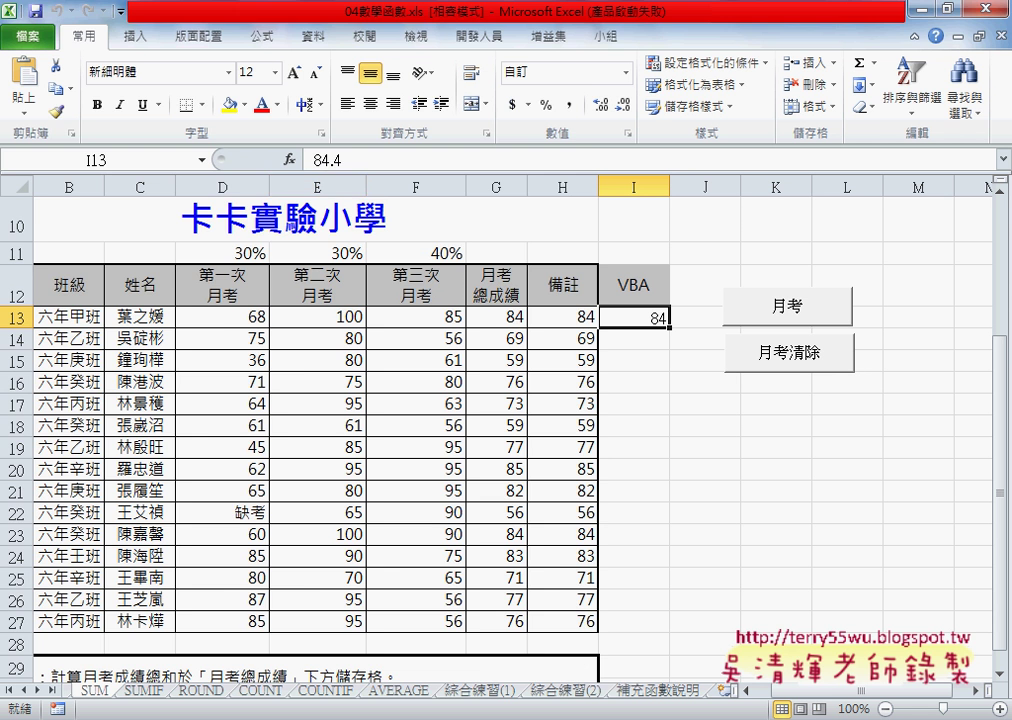
key("alt+F11")
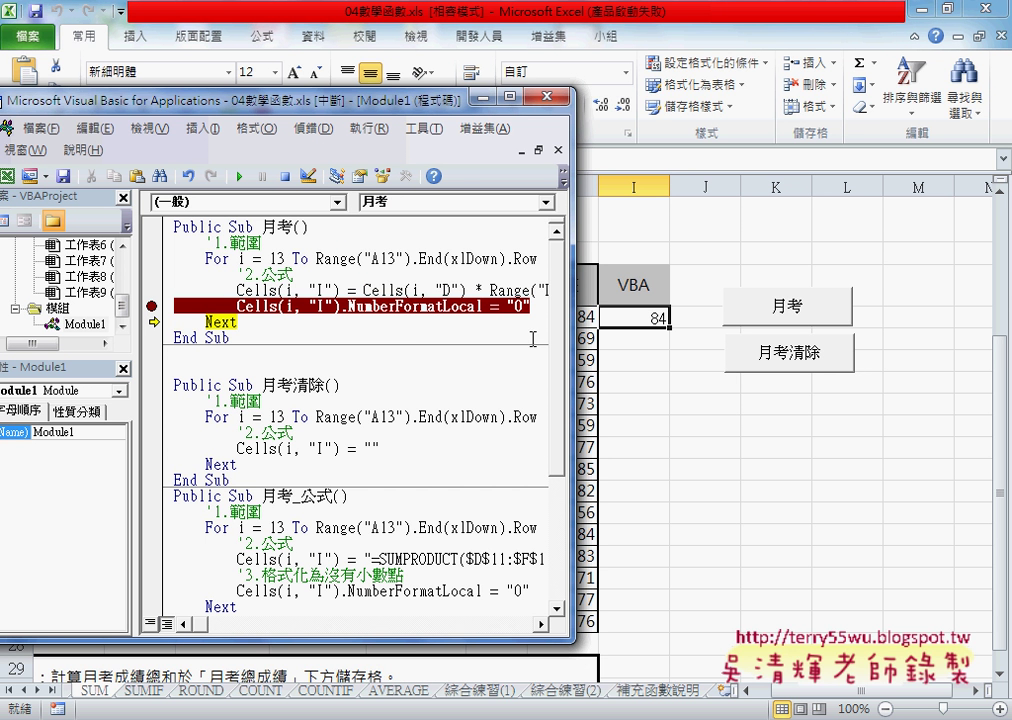
Step: Step through the loop filling I14 to I19, then remove the breakpoint and run 月考 to completion
key("F8")
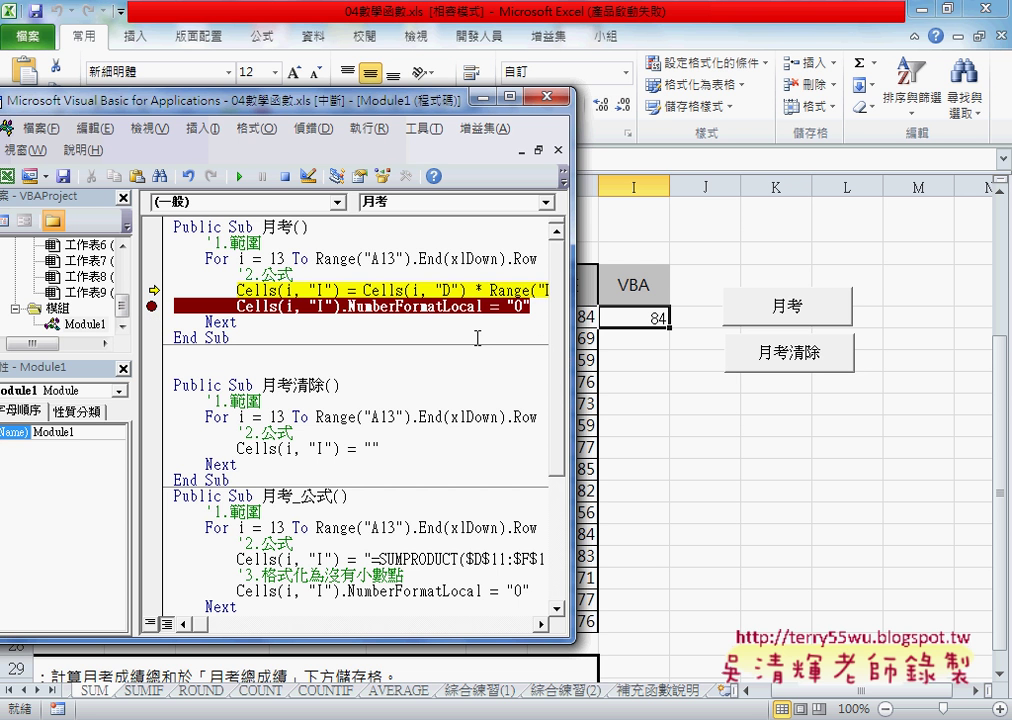
key("F8")
key("F8")
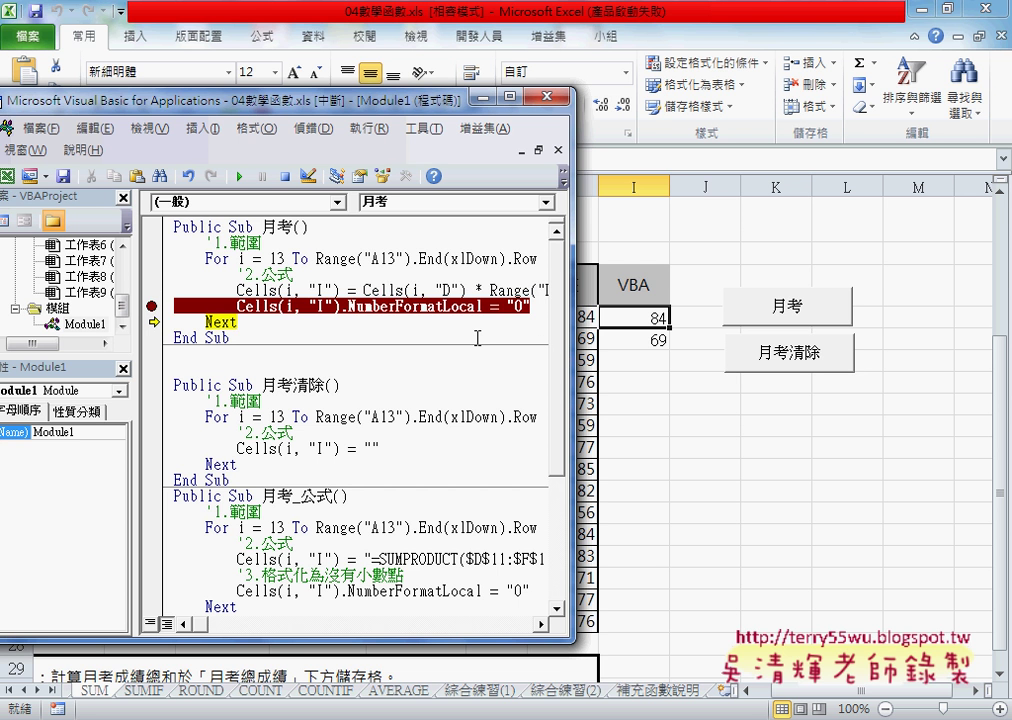
key("F8")
key("F8")
key("F8")
key("F8")
key("F8")
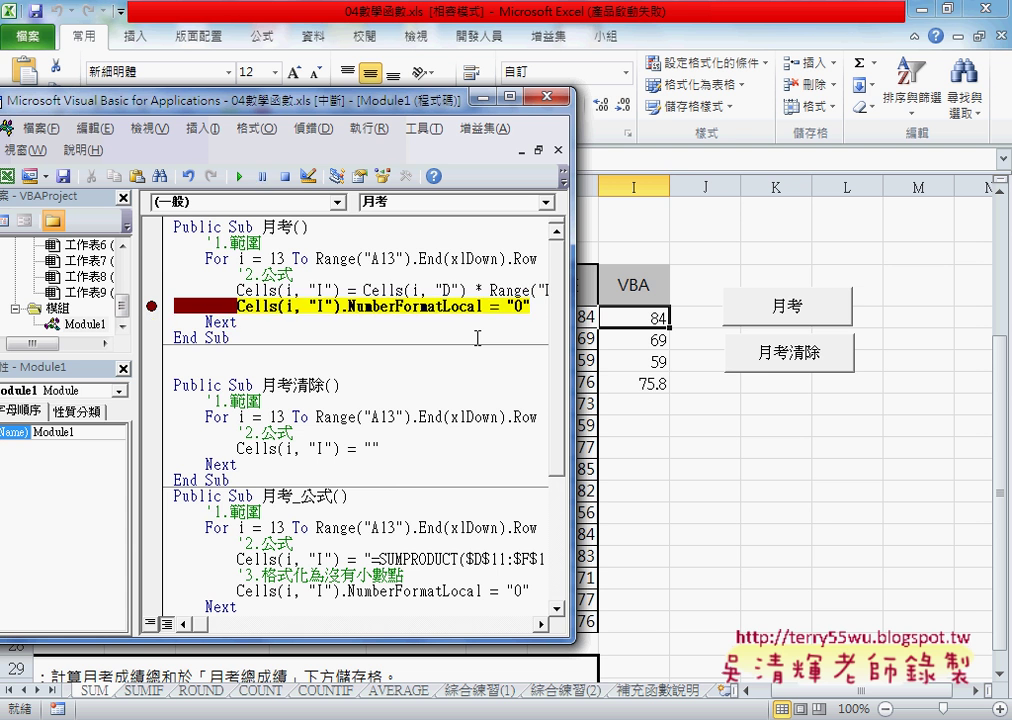
key("F8")
key("F8")
key("F8")
key("F8")
key("F8")
key("F8")
key("F8")
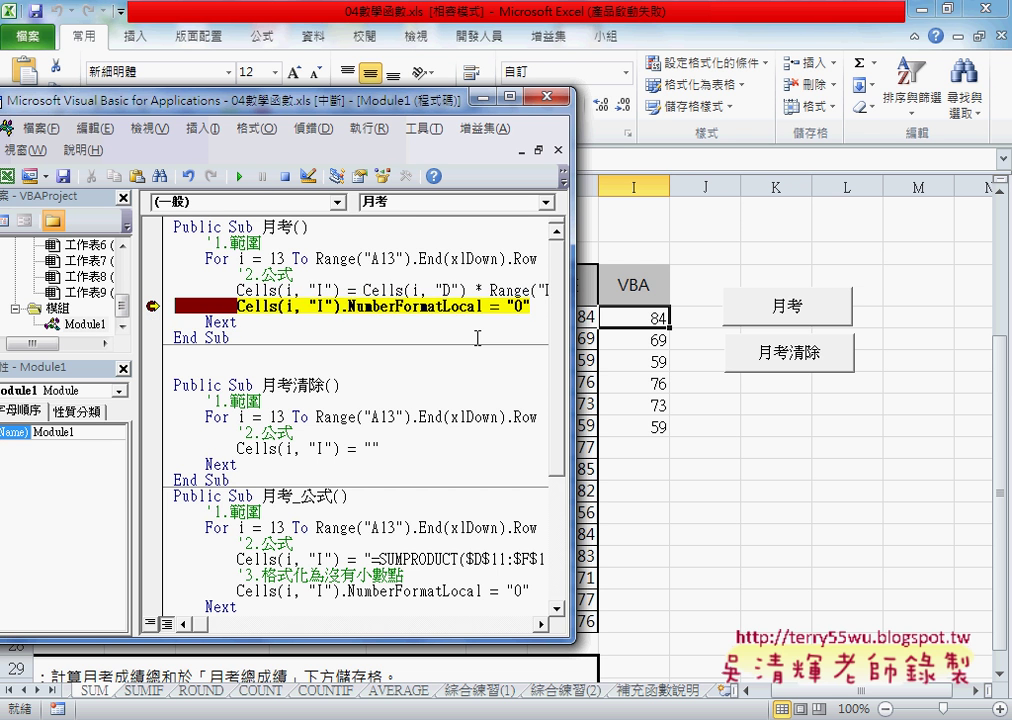
key("F8")
key("F8")
key("F8")
key("F8")
key("F8")
key("F8")
key("F8")
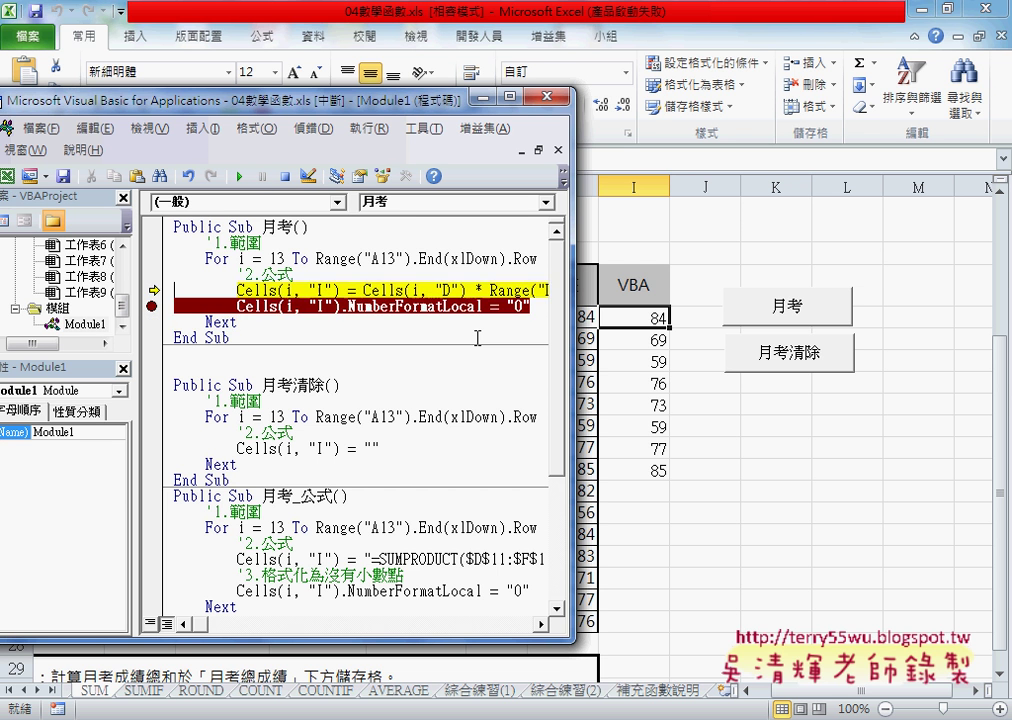
key("F8")
key("F8")
key("F8")
key("F8")
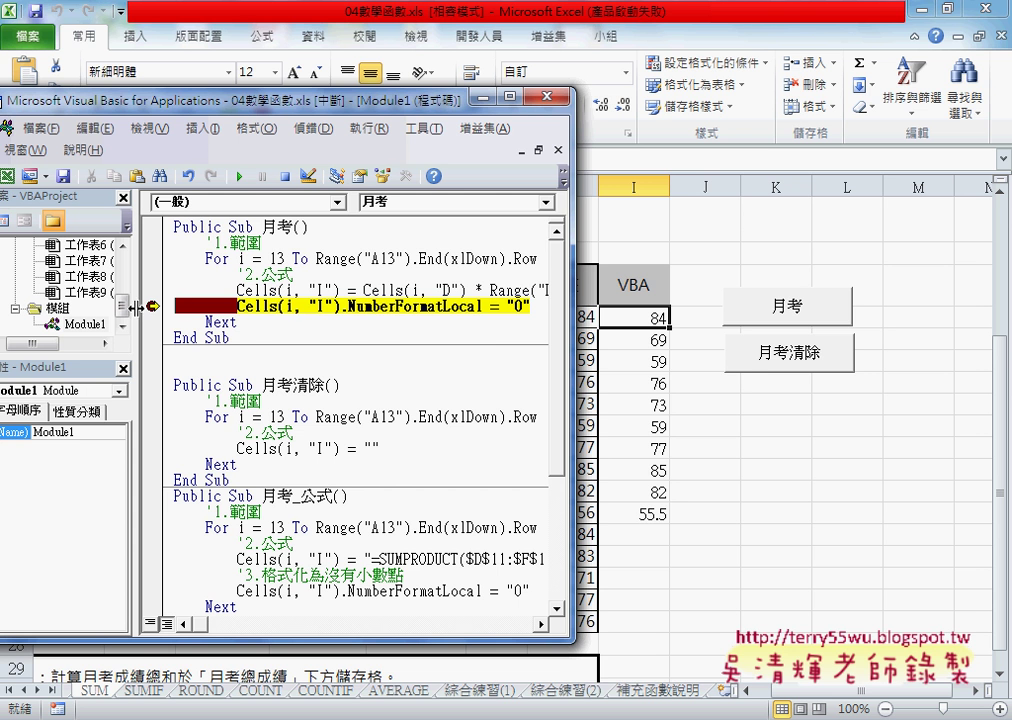
left_click(152, 306)
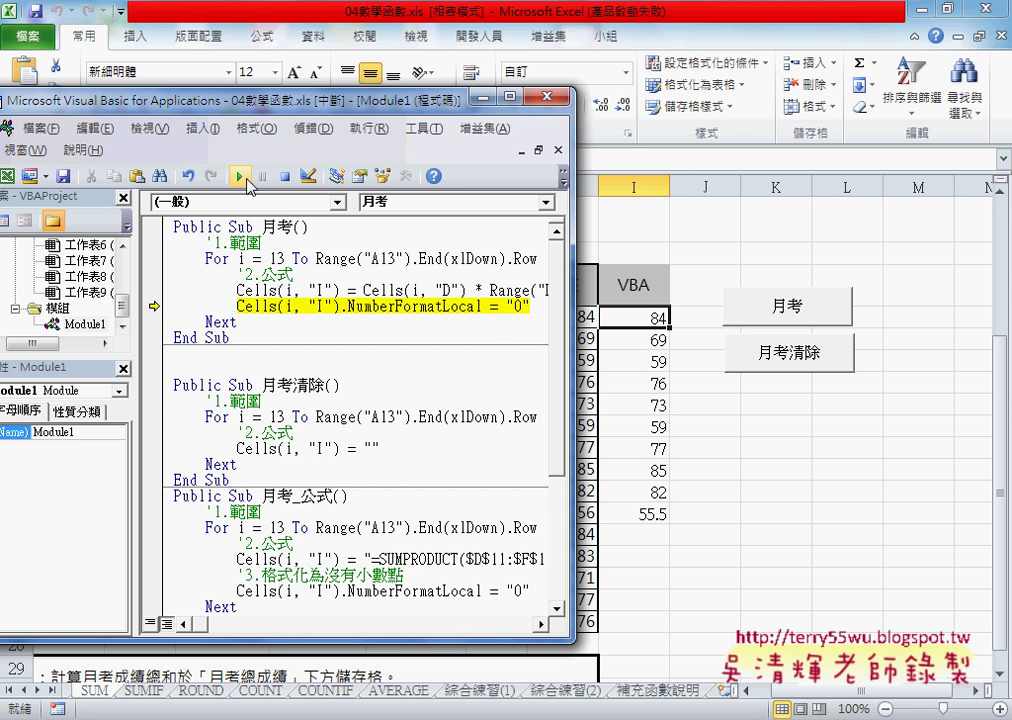
left_click(239, 176)
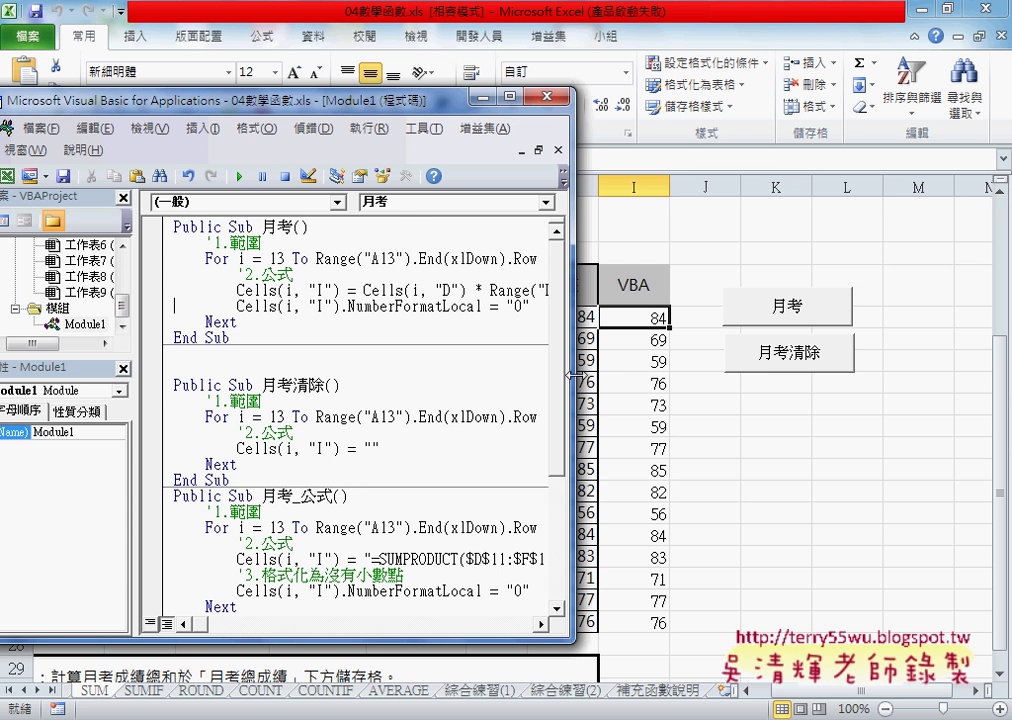
Step: Wrap the weighted-sum expression on the formula line in Round(..., 0)
left_click(509, 97)
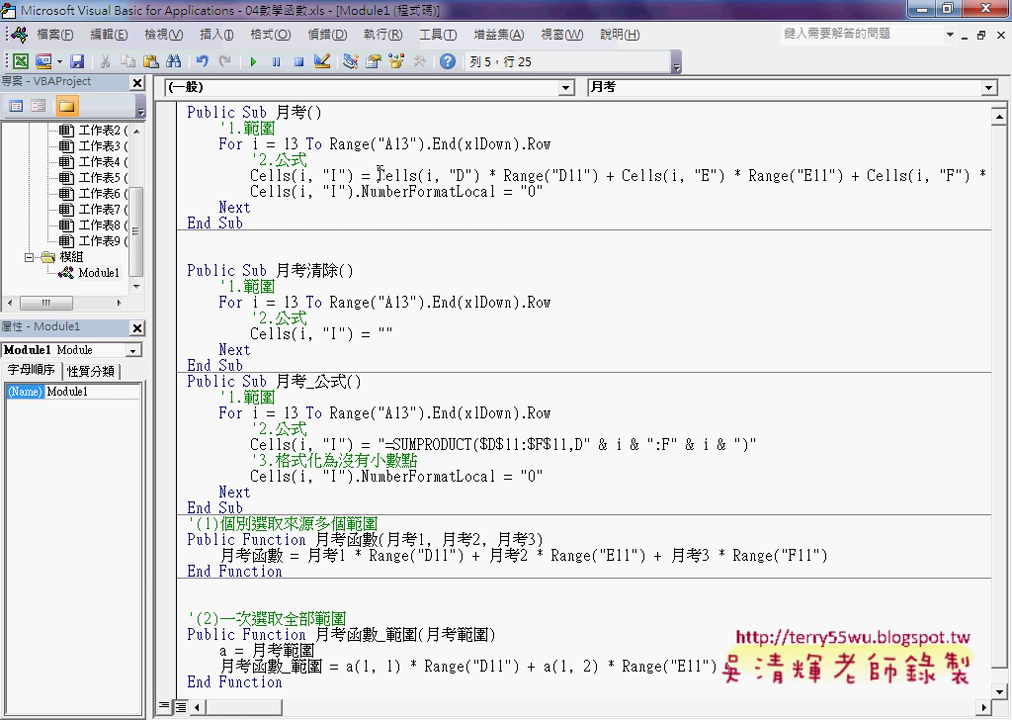
left_click_drag(377, 175, 876, 175)
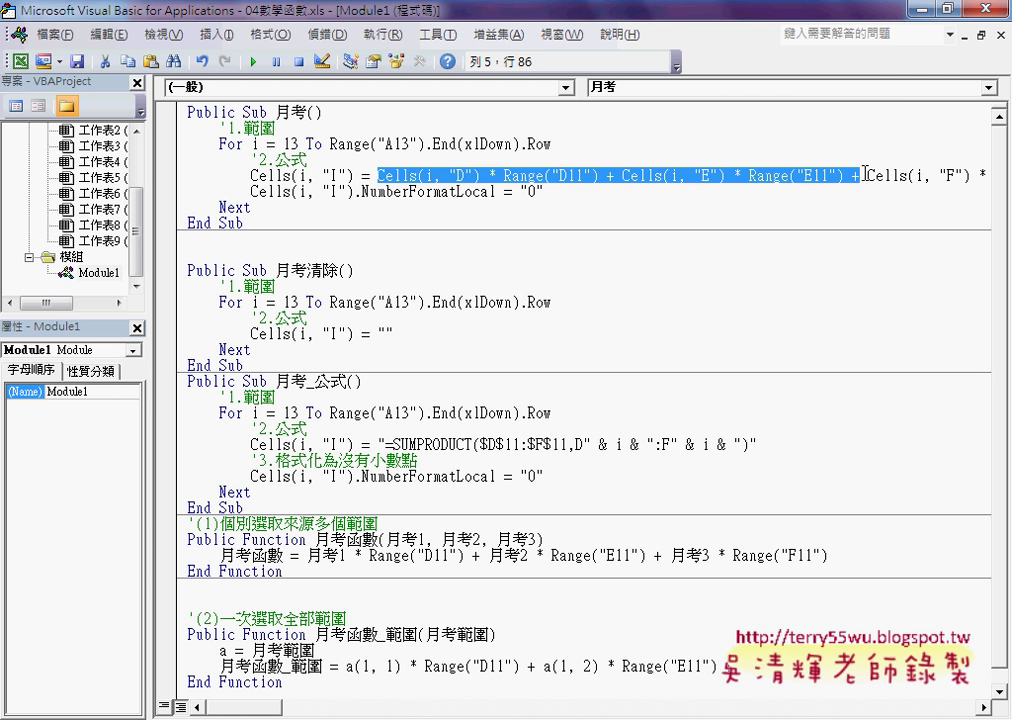
left_click(376, 175)
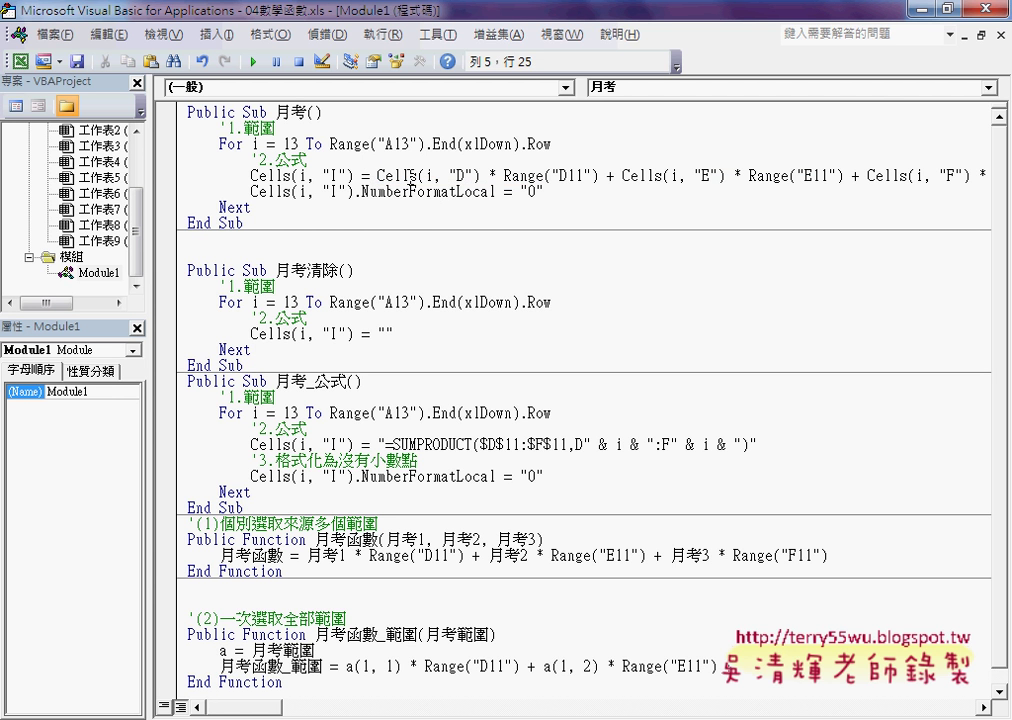
type("r")
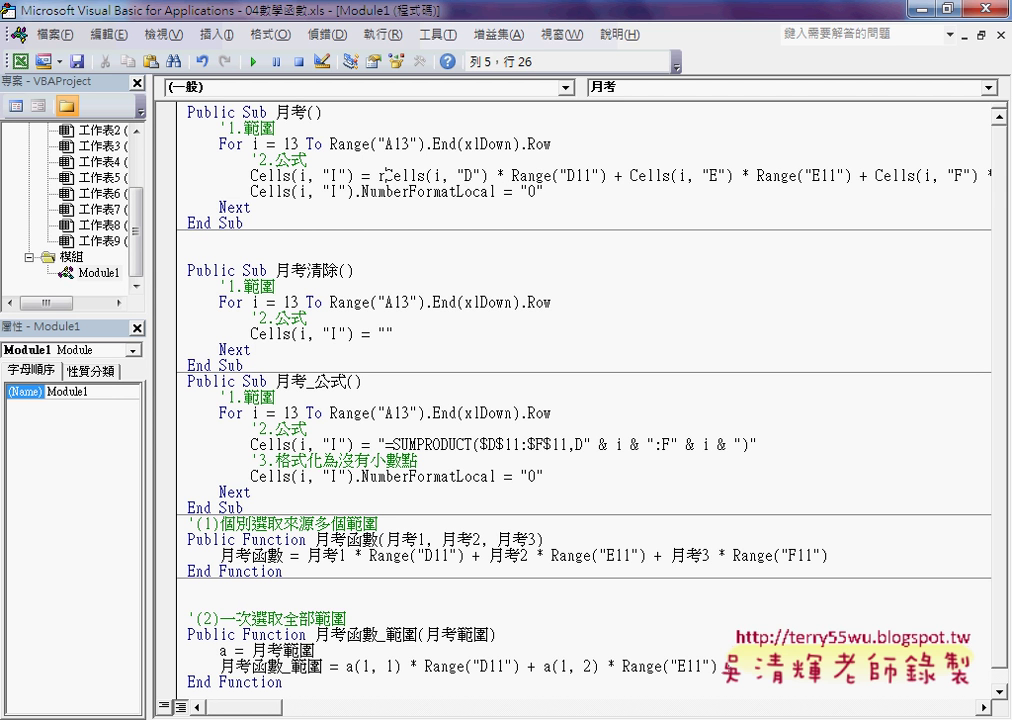
type("oun")
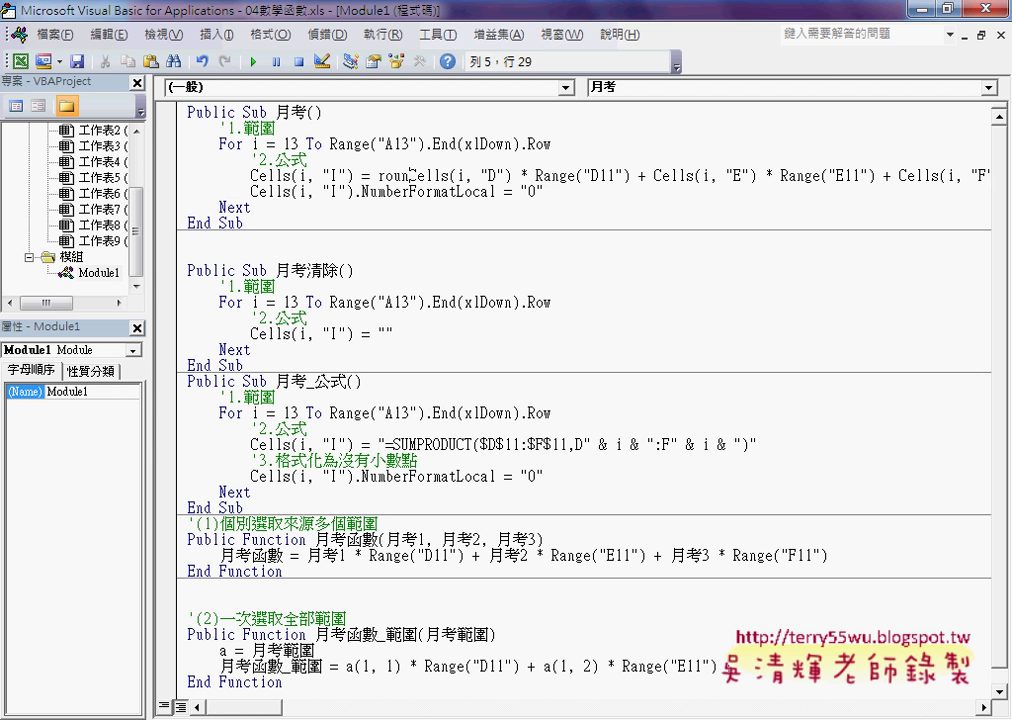
type("d(")
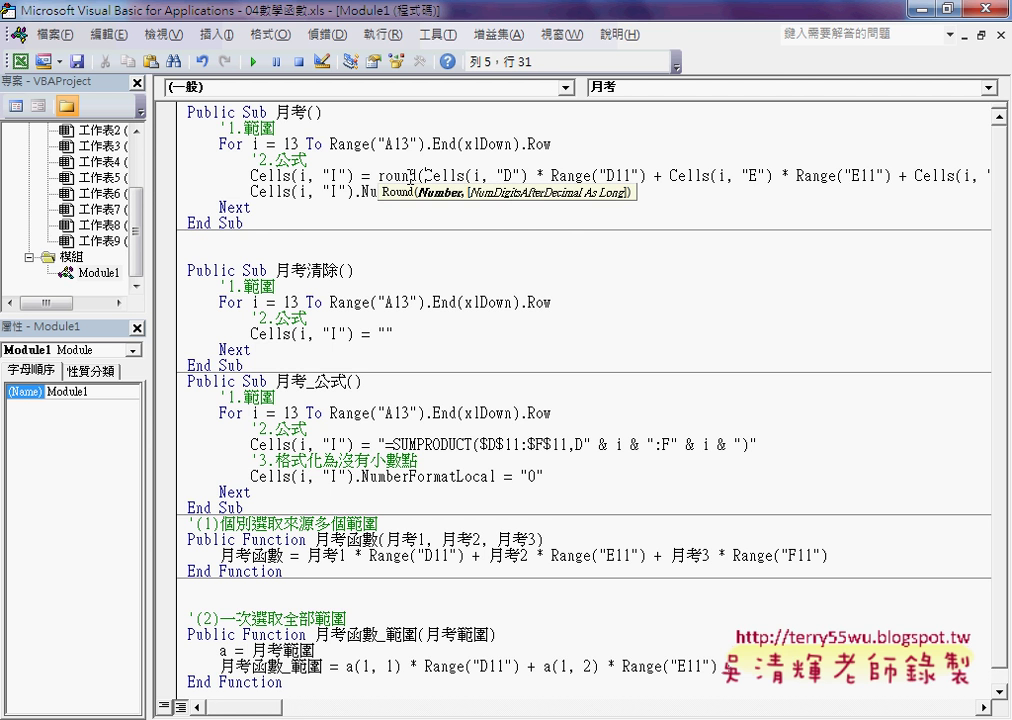
key("End")
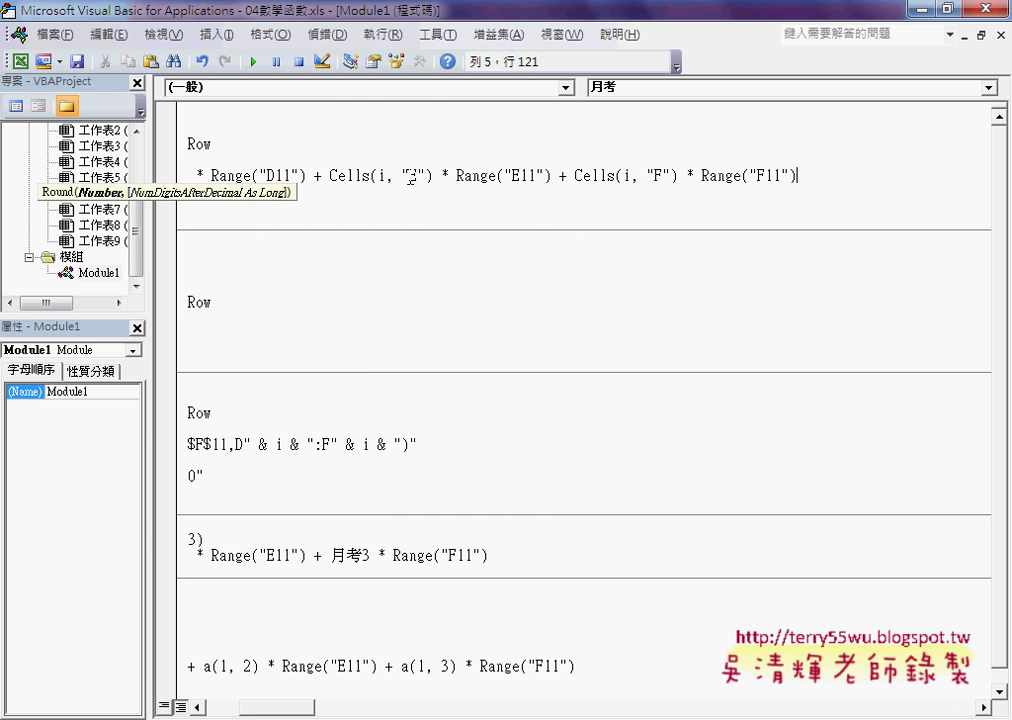
type(",")
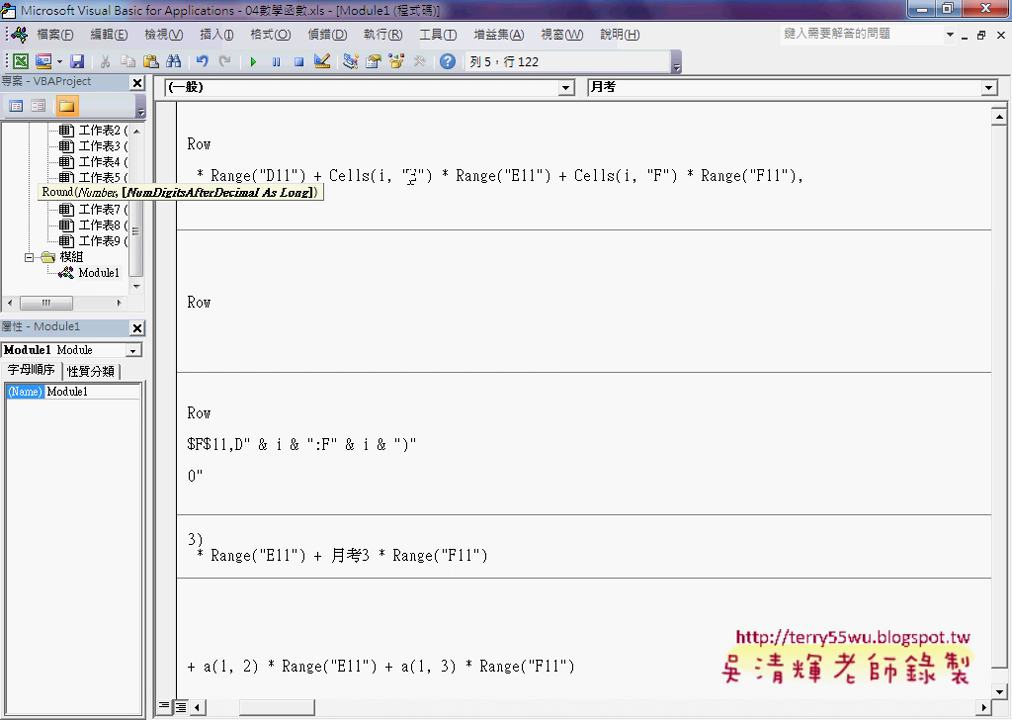
type("0")
type(")")
key("Home")
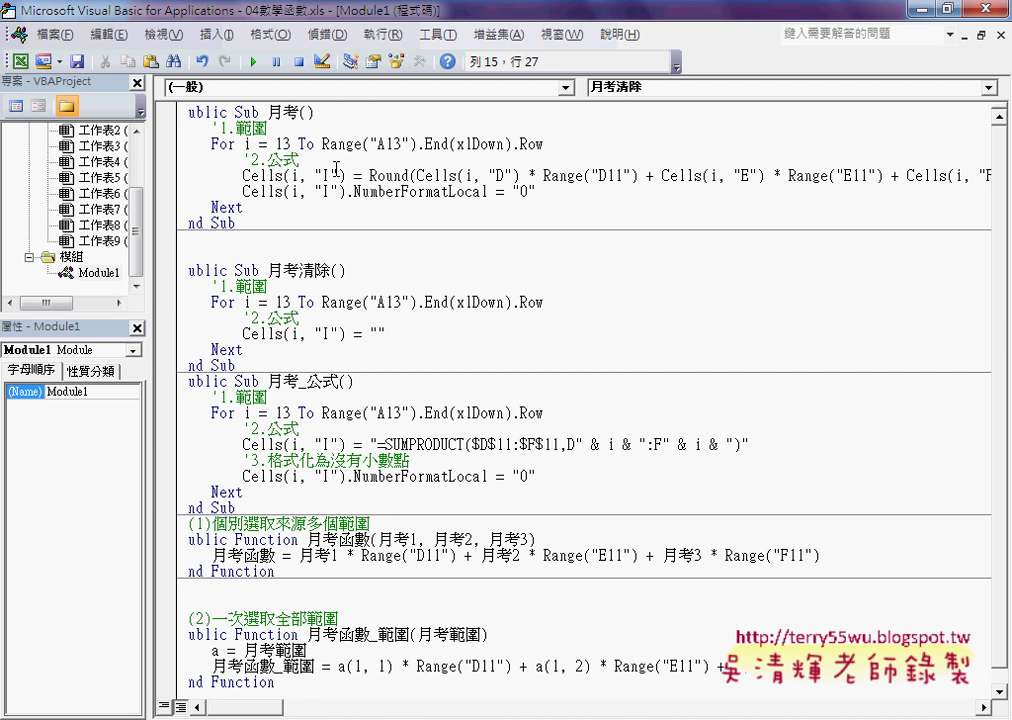
left_click_drag(370, 175, 410, 175)
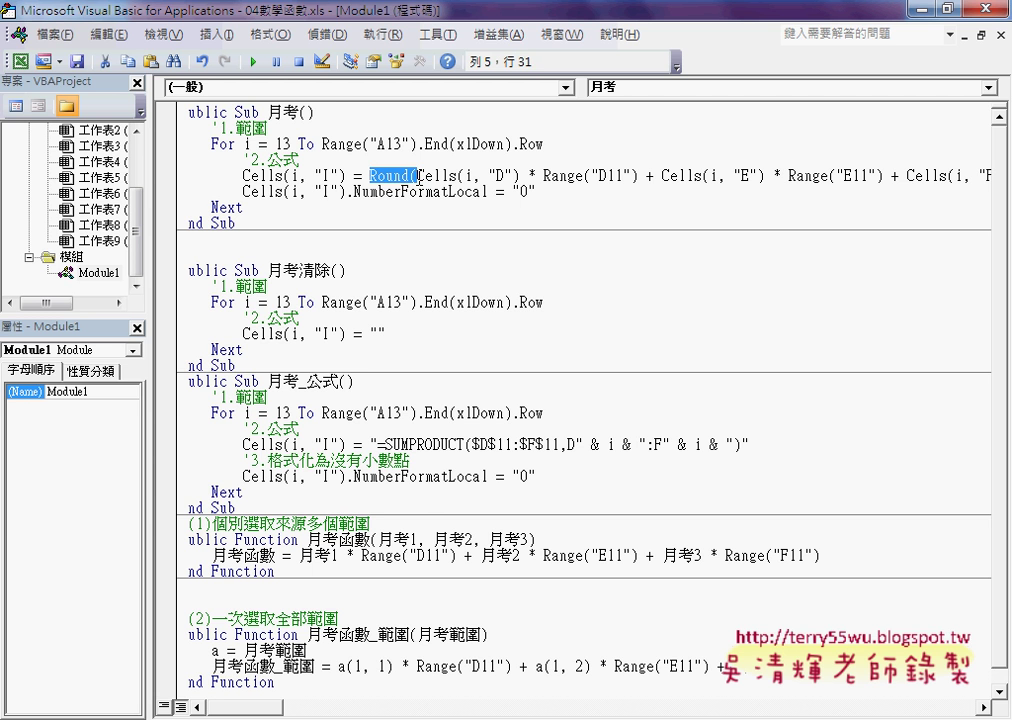
Step: Comment out the NumberFormatLocal = "0" line with a leading apostrophe
left_click(245, 190)
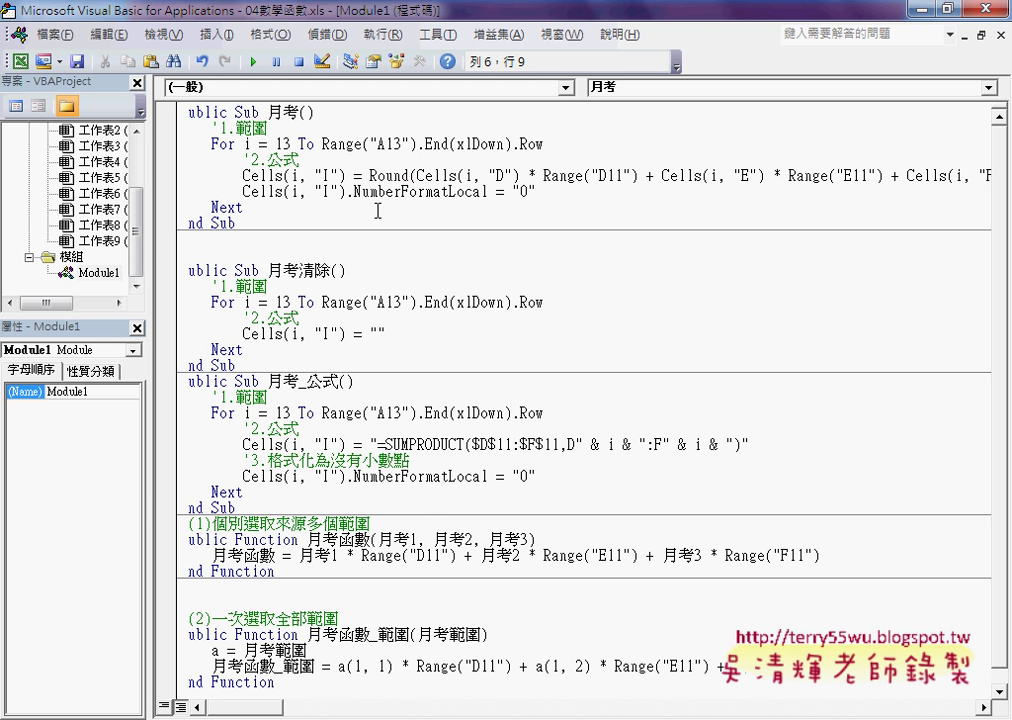
type("'")
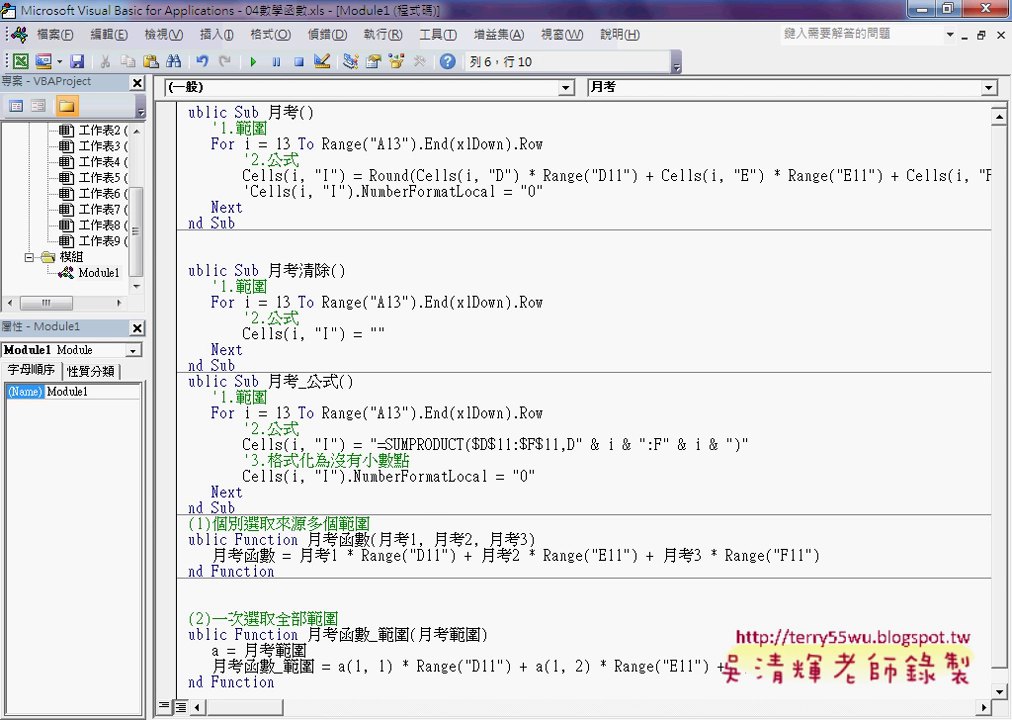
left_click(395, 301)
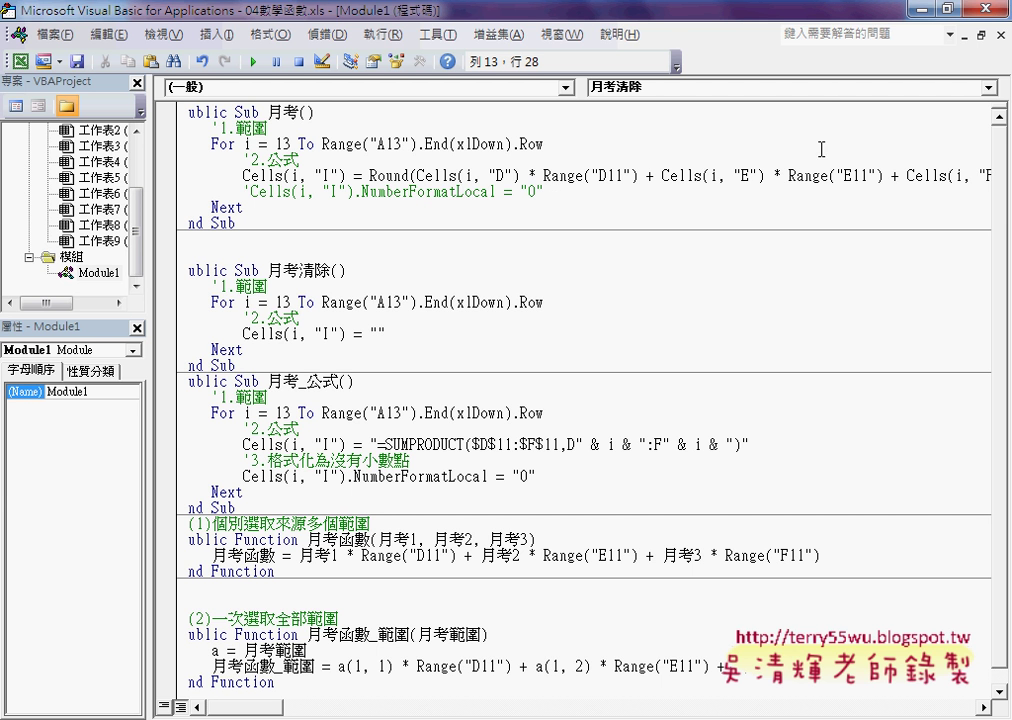
Step: Set a breakpoint on the Round line, clear the VBA column, run 月考, and step once
left_click(172, 175)
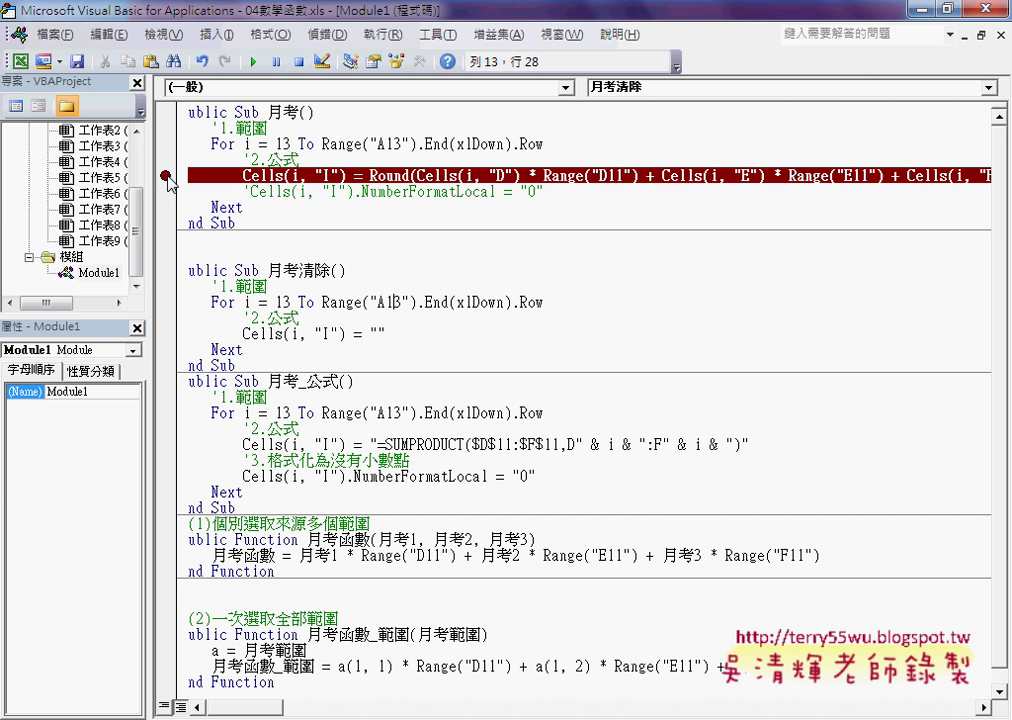
double_click(549, 10)
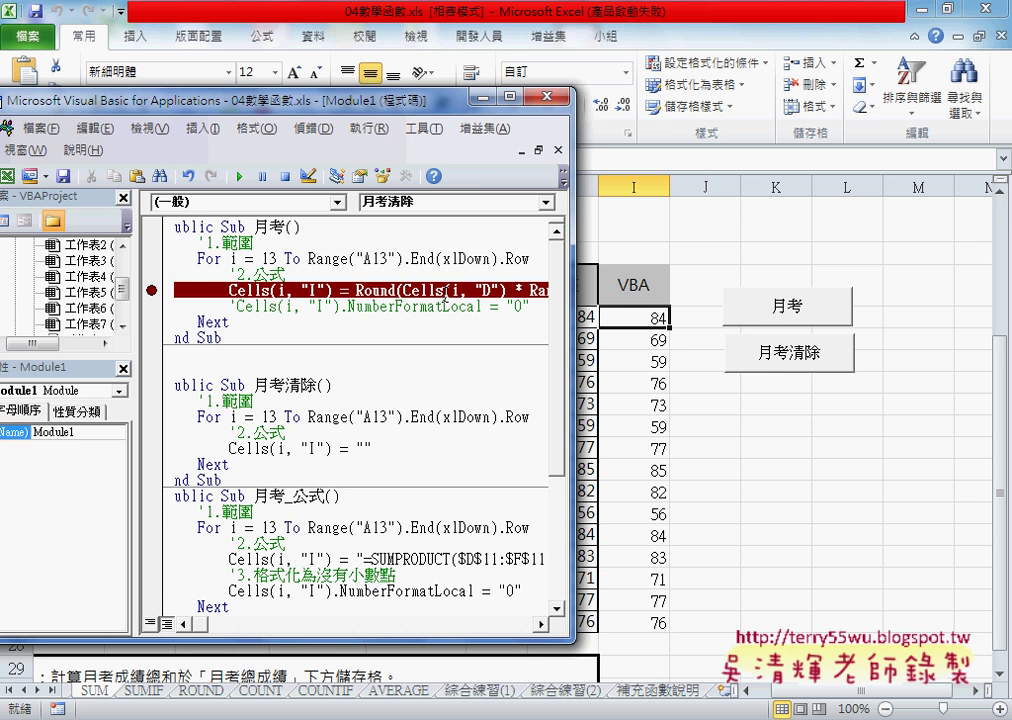
left_click(776, 353)
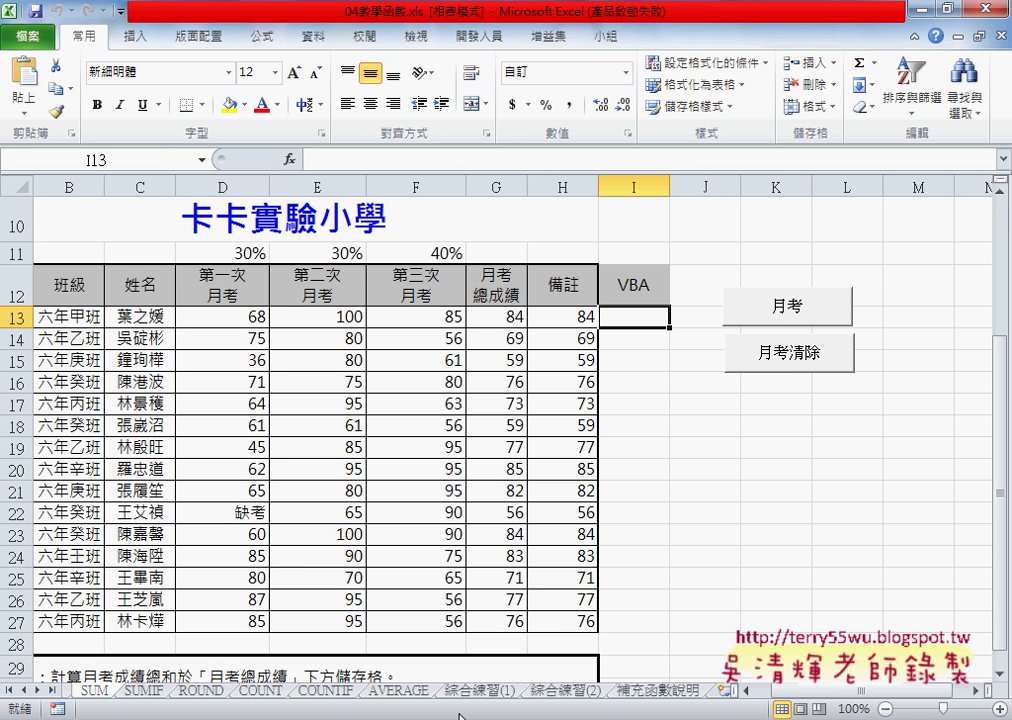
left_click(782, 314)
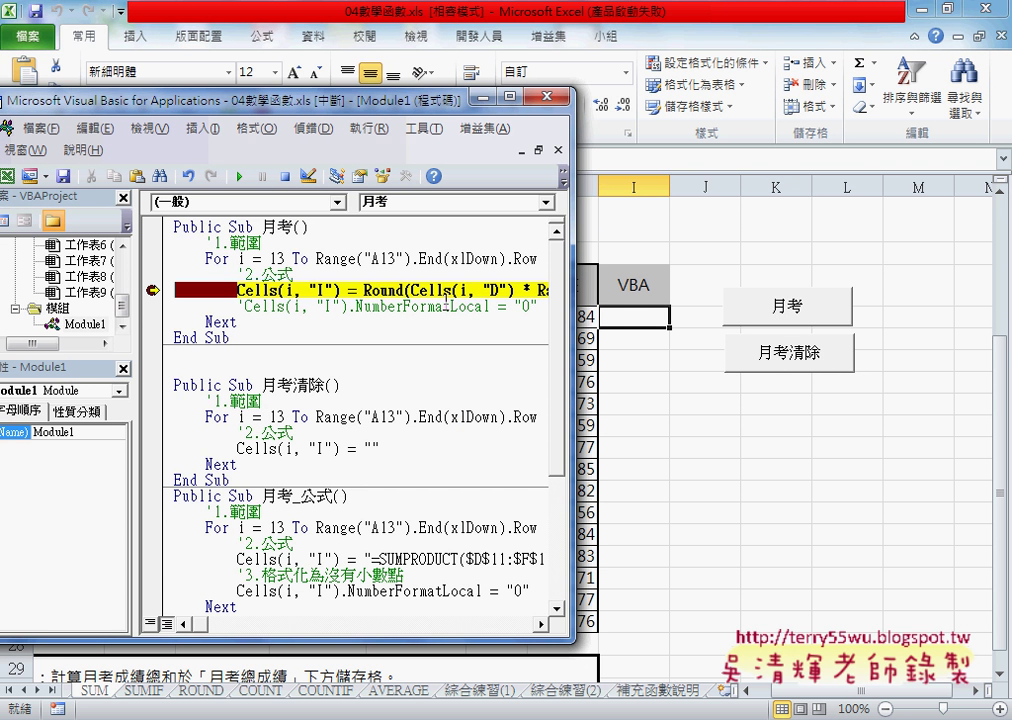
key("F8")
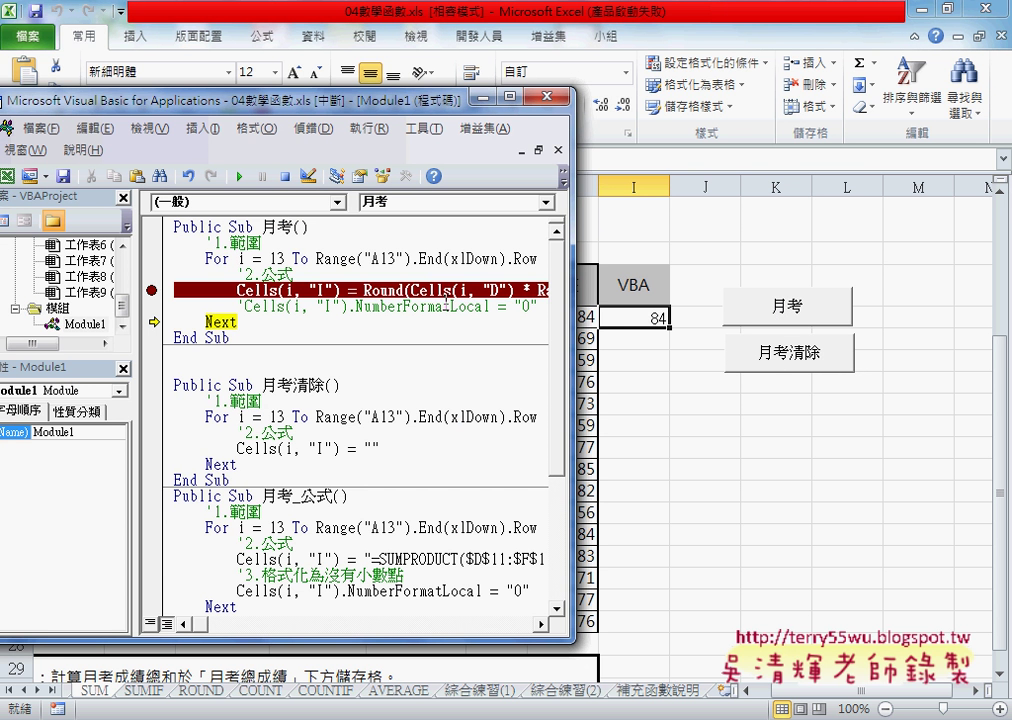
Step: Check in the worksheet that I13 now stores a truly rounded 84
key("alt+F11")
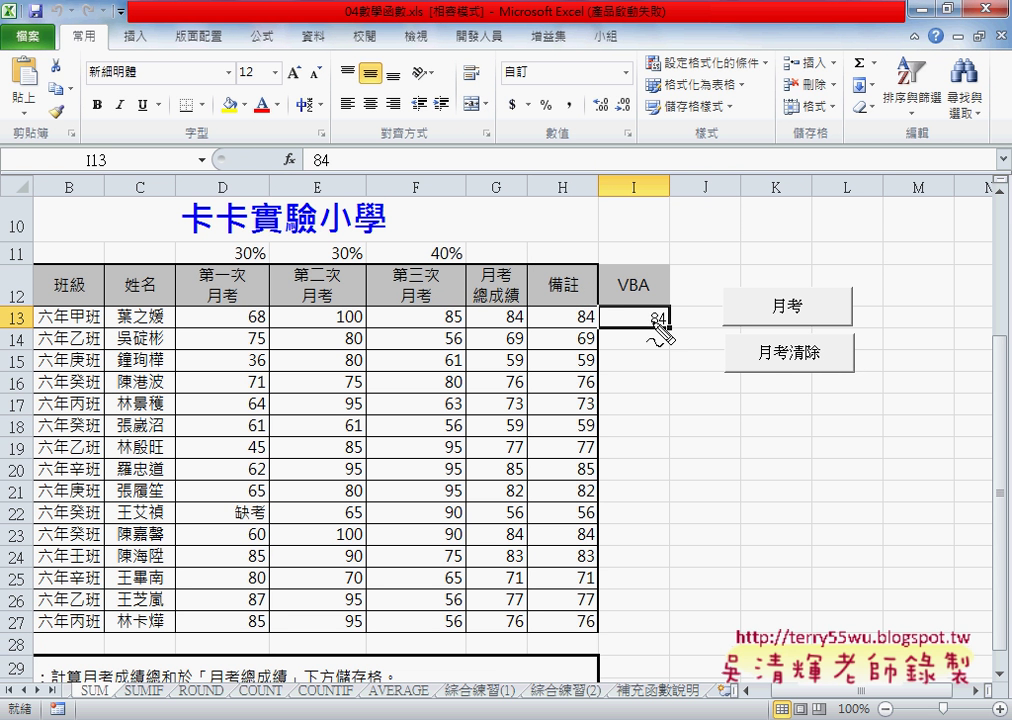
mouse_move(660, 332)
left_mouse_down()
mouse_move(348, 168)
mouse_move(330, 192)
left_mouse_up()
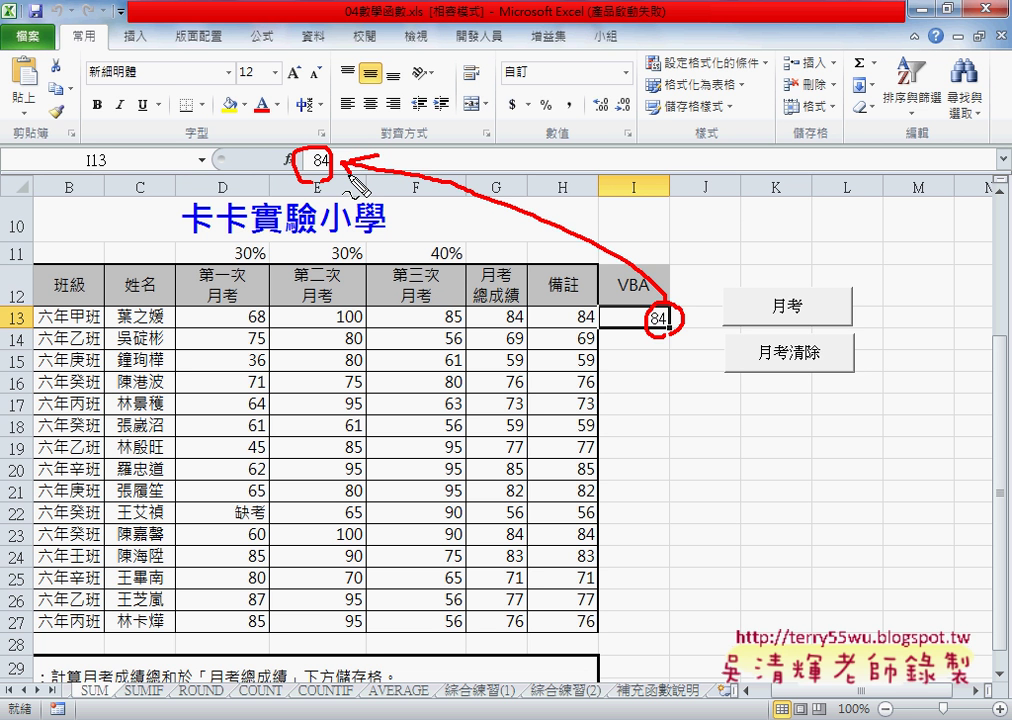
key("Escape")
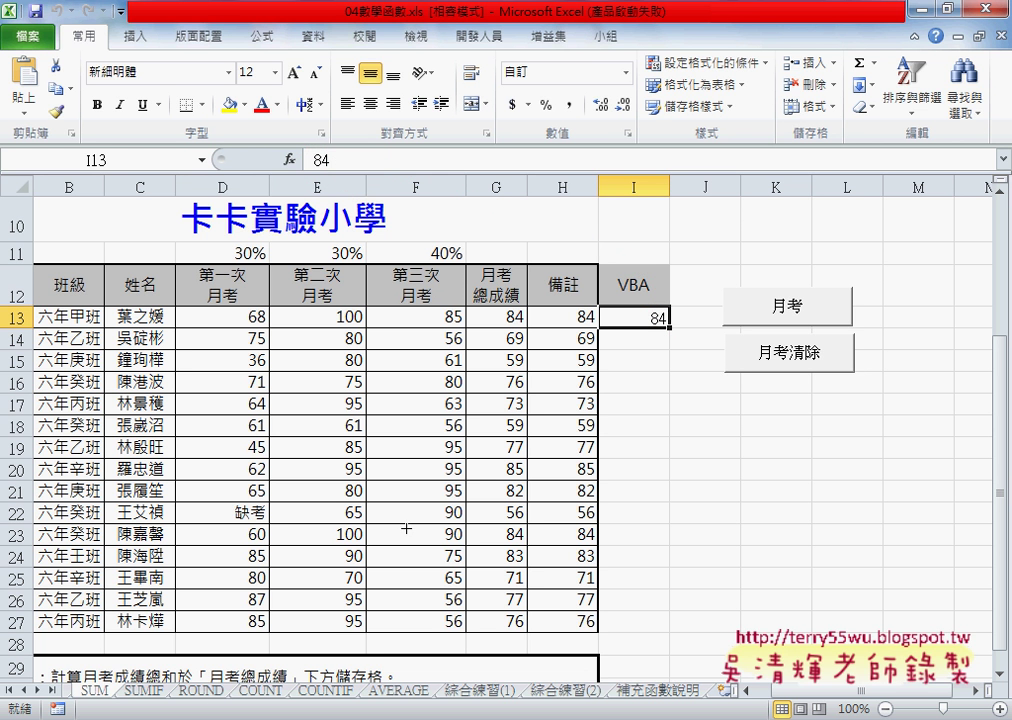
Step: Widen the code window and highlight Round( and the closing , 0) on the formula line
left_click(419, 645)
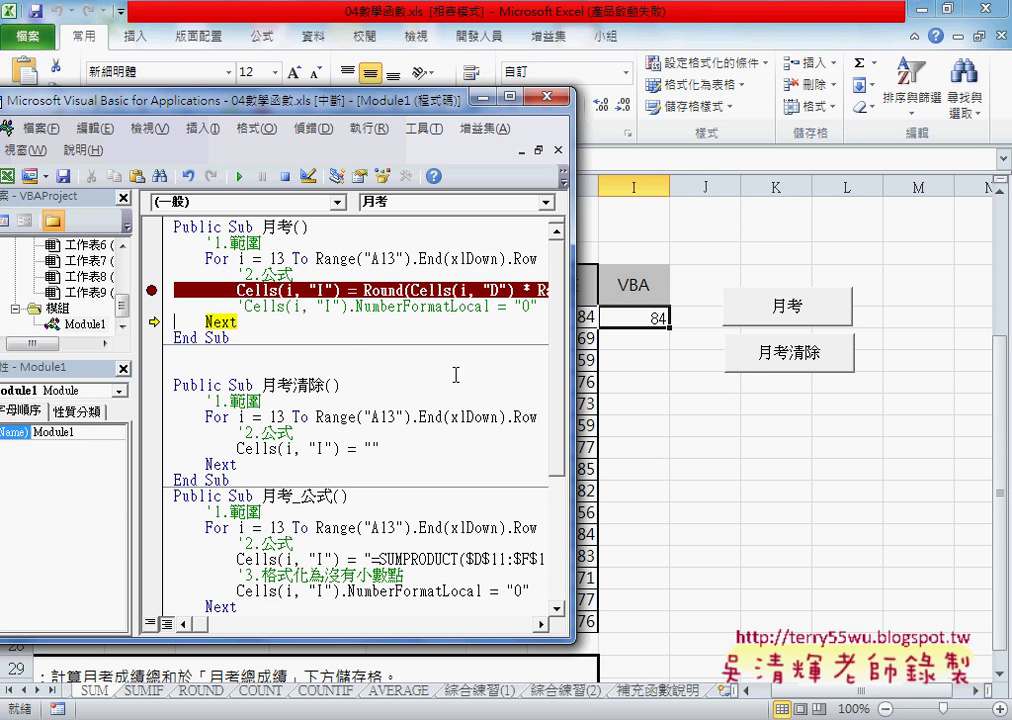
left_click_drag(349, 307, 538, 307)
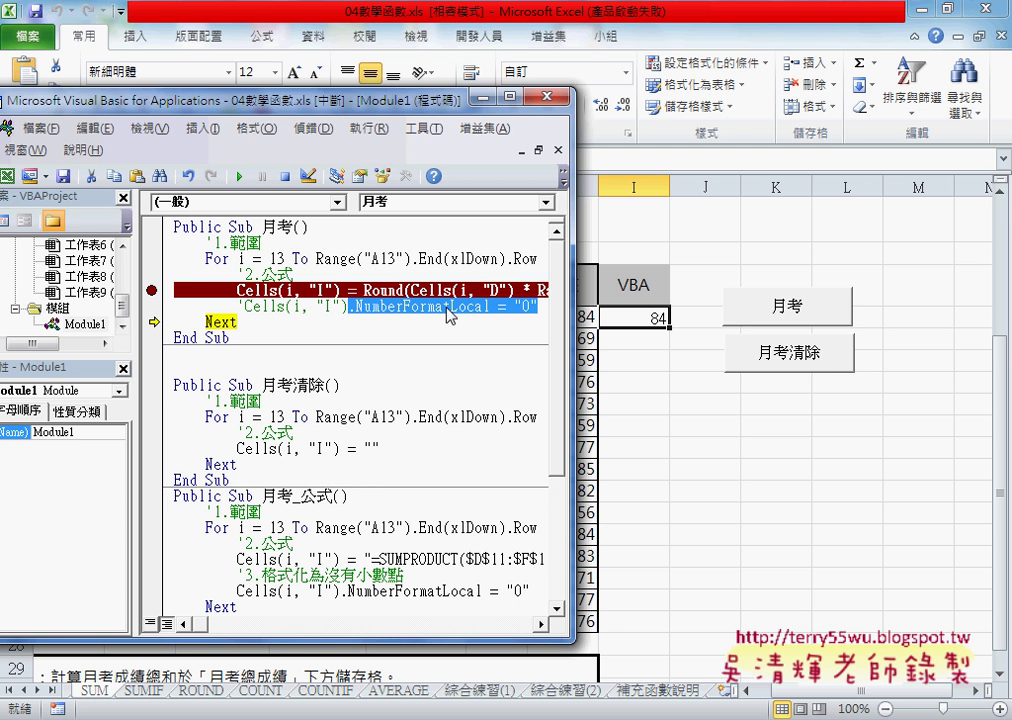
left_click_drag(573, 342, 954, 342)
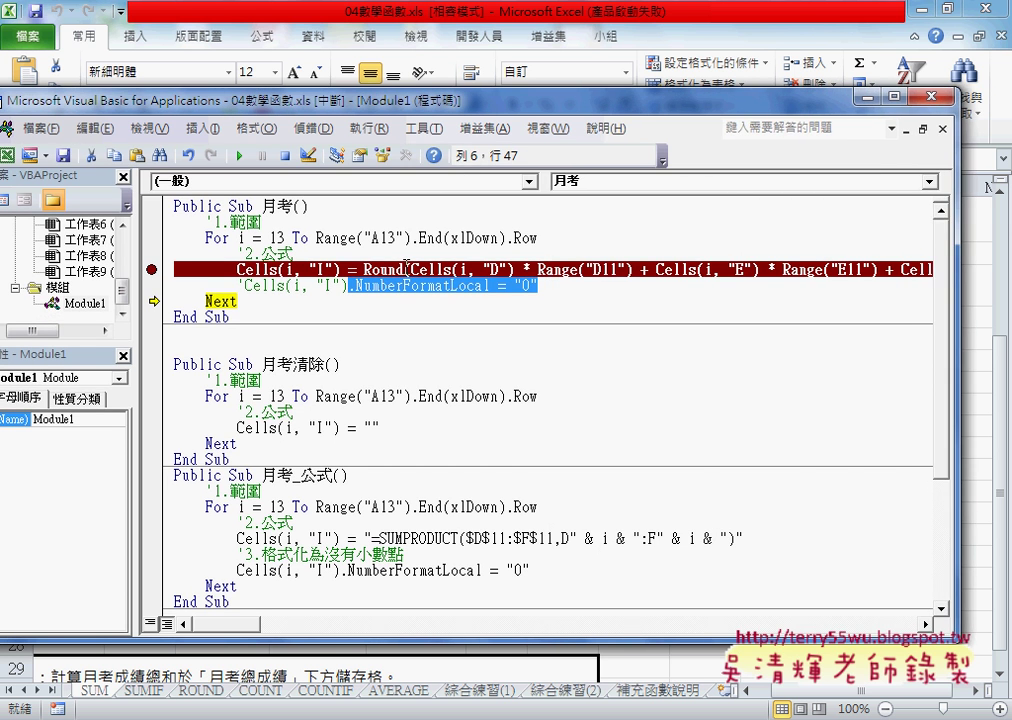
double_click(383, 270)
left_click_drag(403, 270, 409, 270)
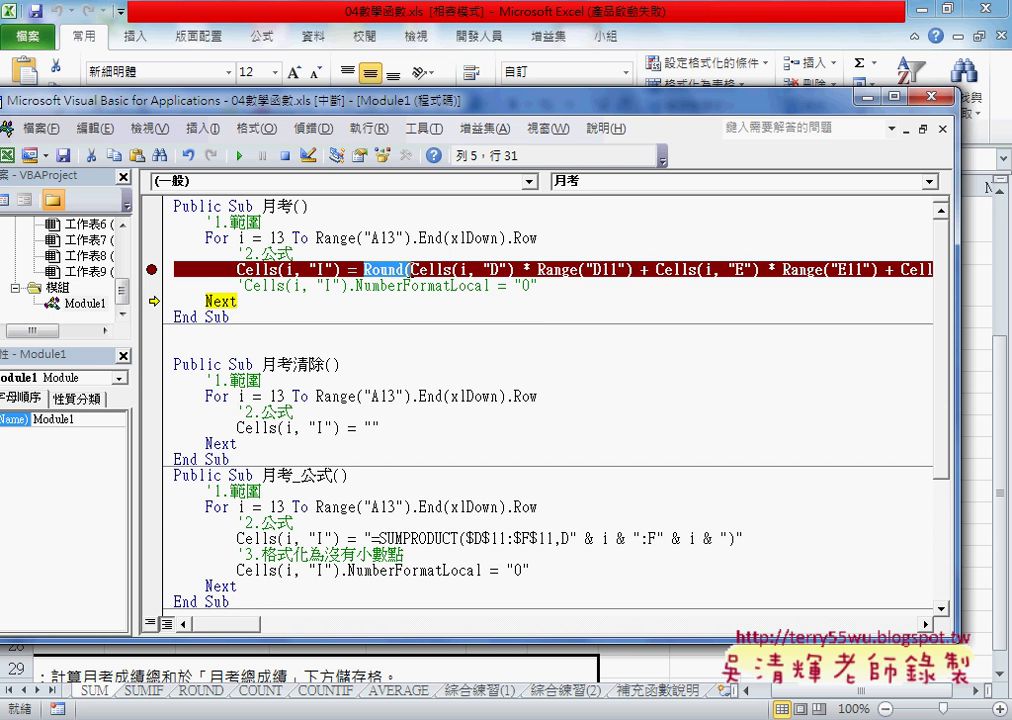
scroll(200, 498, "right", 2)
scroll(215, 496, "right", 6)
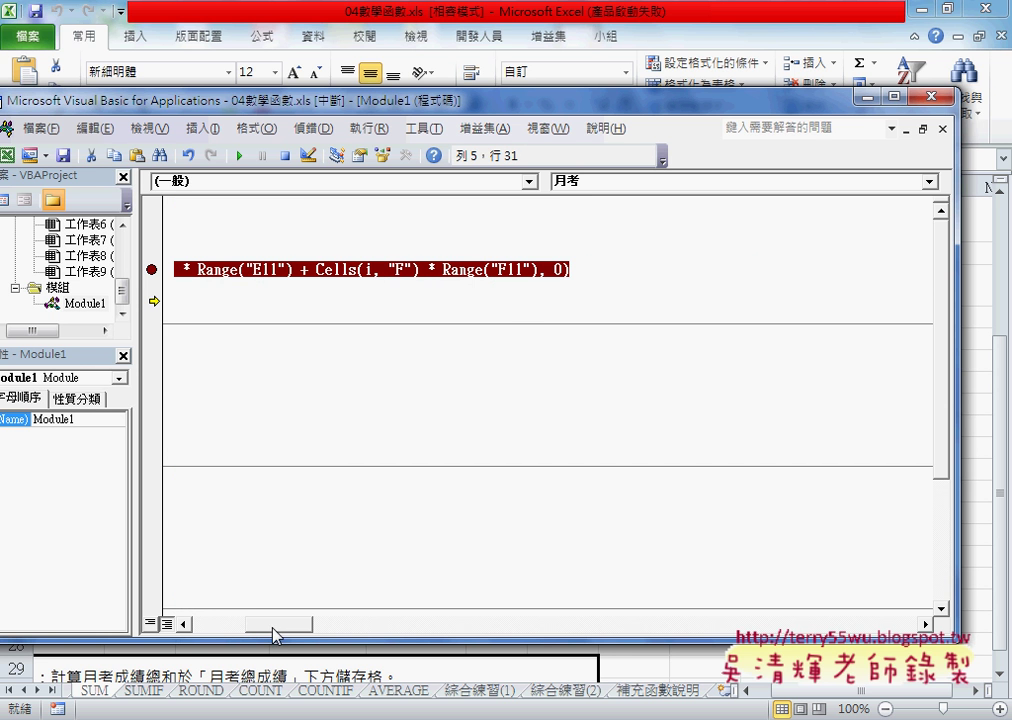
left_click_drag(537, 270, 580, 270)
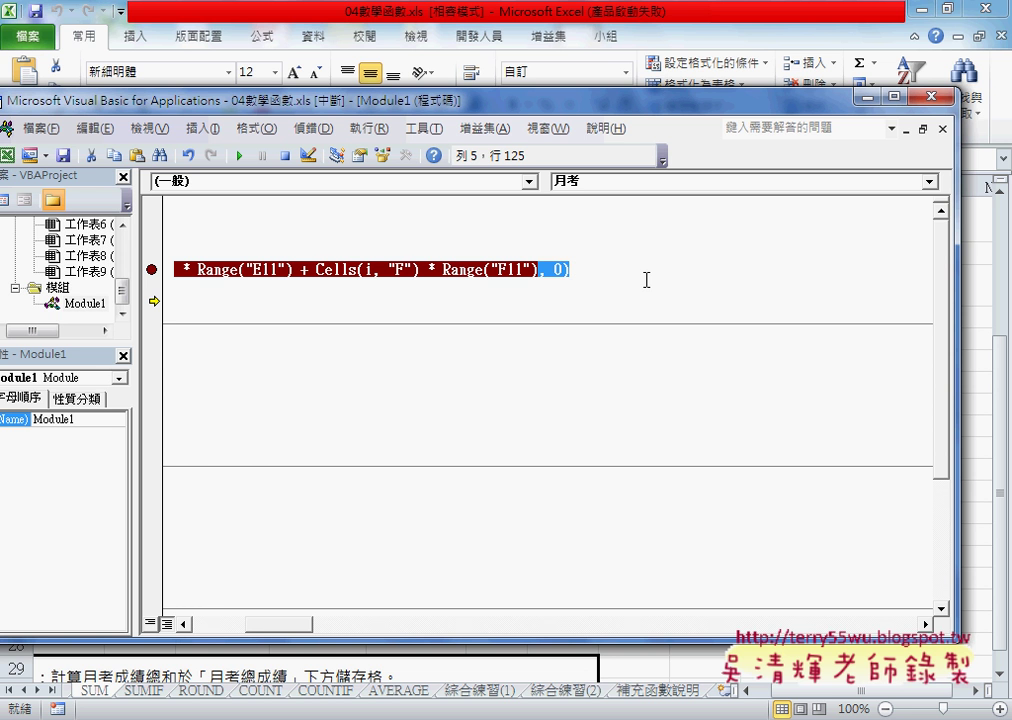